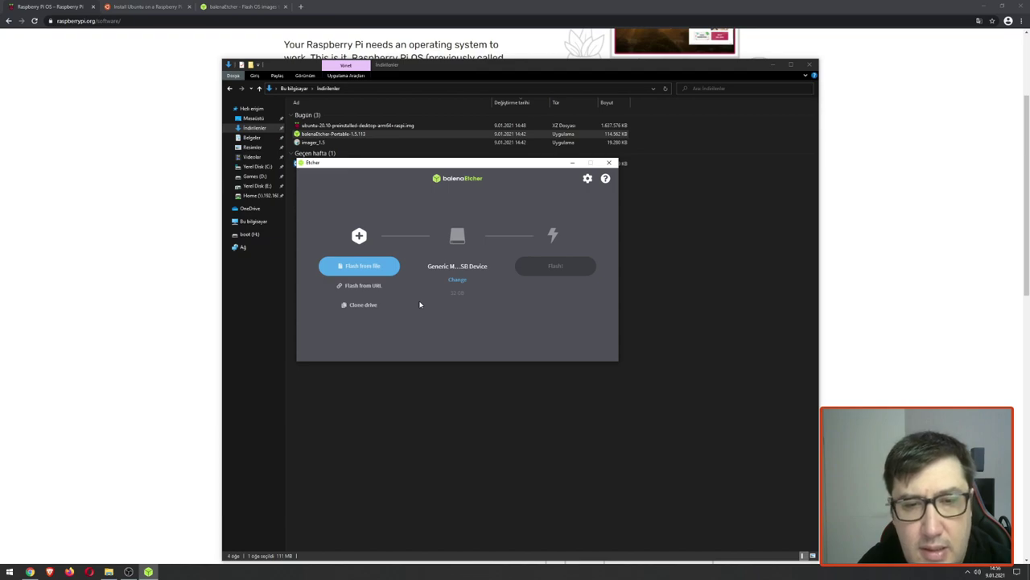
# Step: Load the Ubuntu 20.10 raspi image as the source and select the 32 GB Generic USB drive as target
pyautogui.click(375, 267)
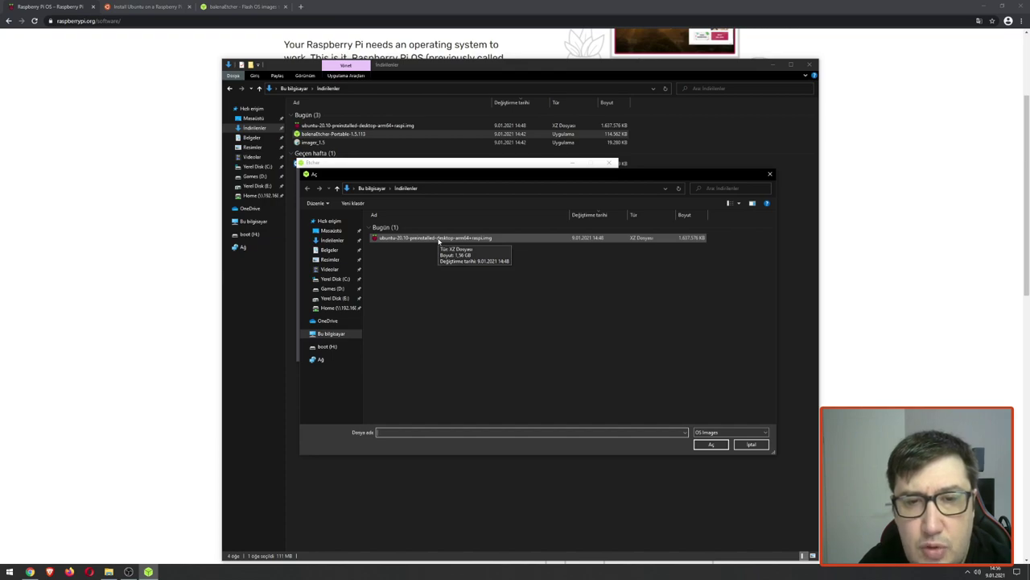
pyautogui.click(439, 239)
pyautogui.doubleClick(438, 238)
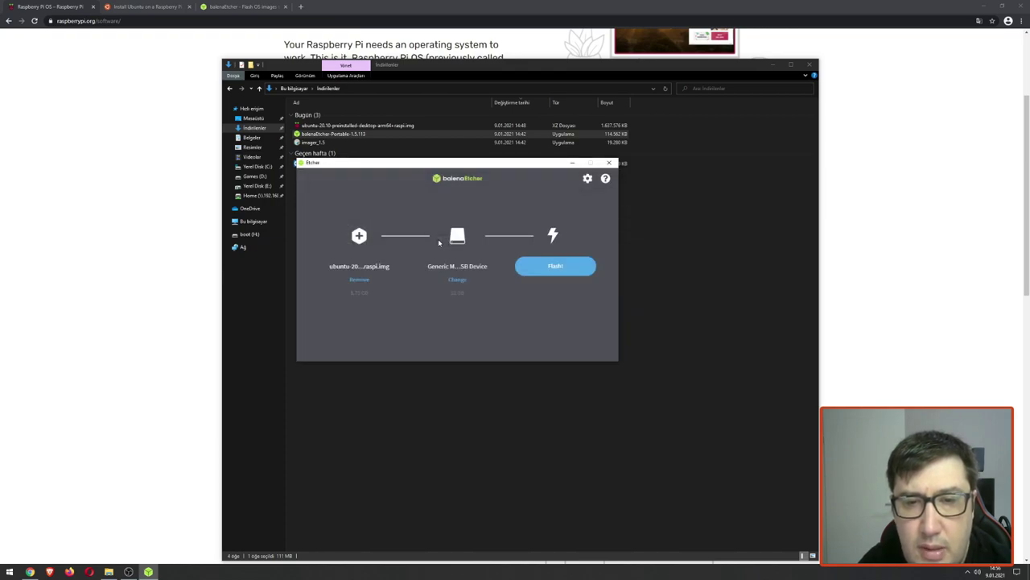
pyautogui.click(457, 279)
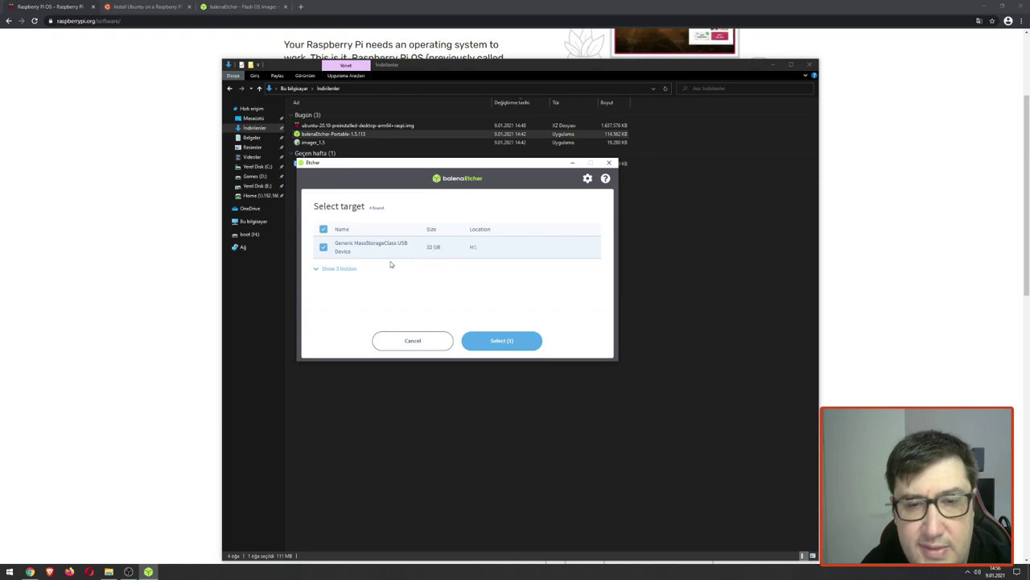
pyautogui.click(316, 271)
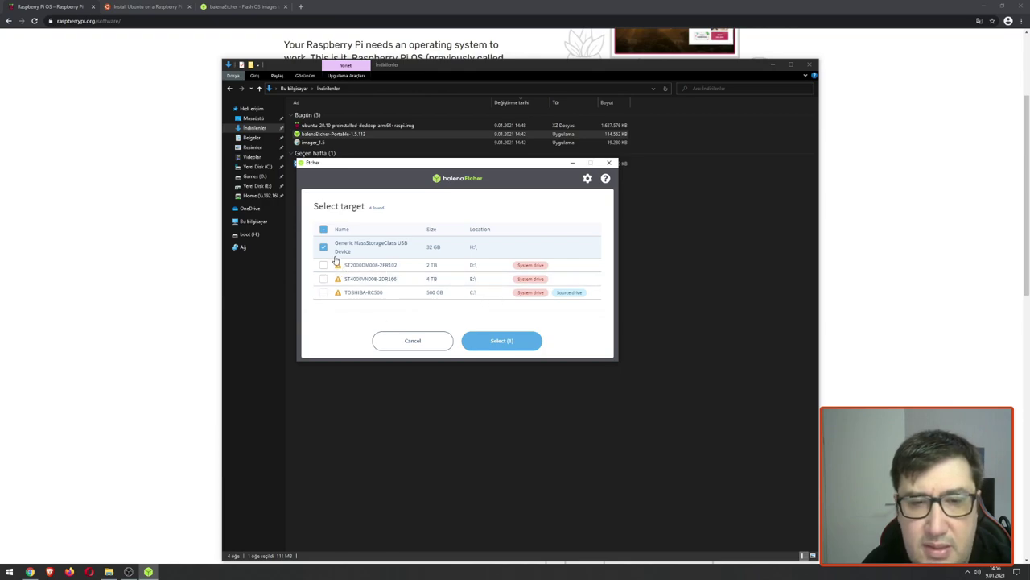
pyautogui.click(508, 340)
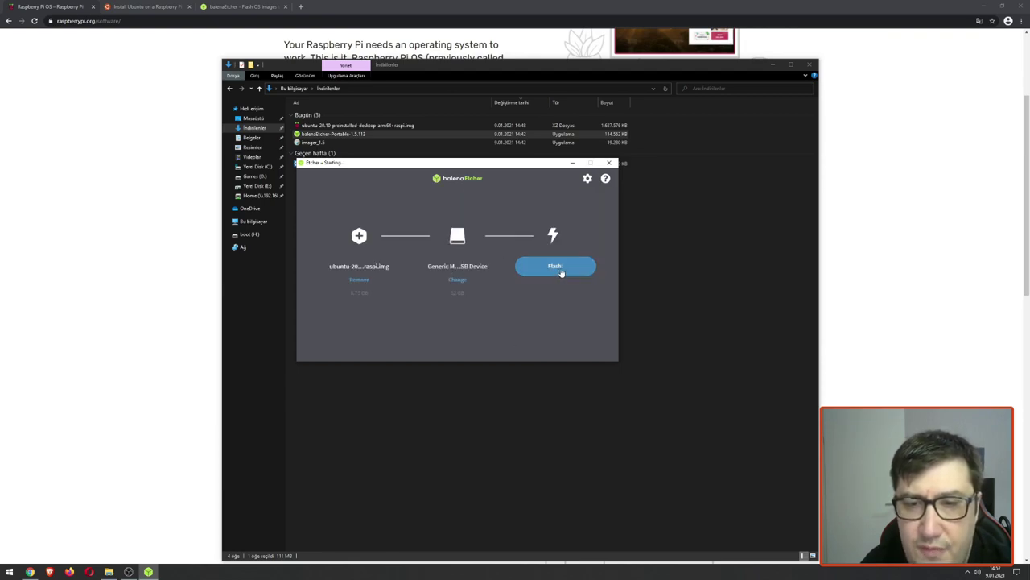
# Step: Flash the Ubuntu image to the 32 GB USB card, approving the permission prompt
pyautogui.click(557, 270)
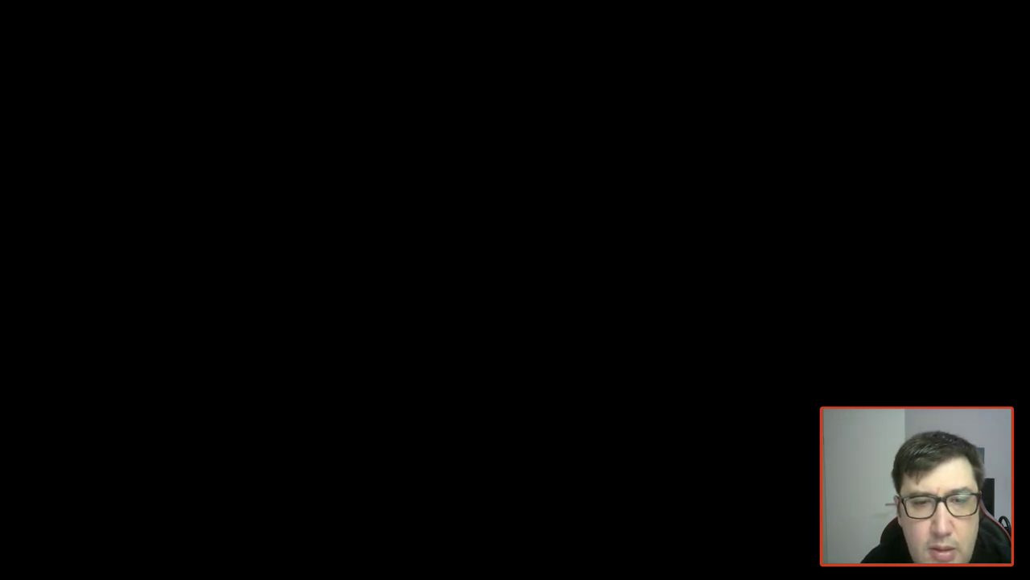
pyautogui.click(418, 240)
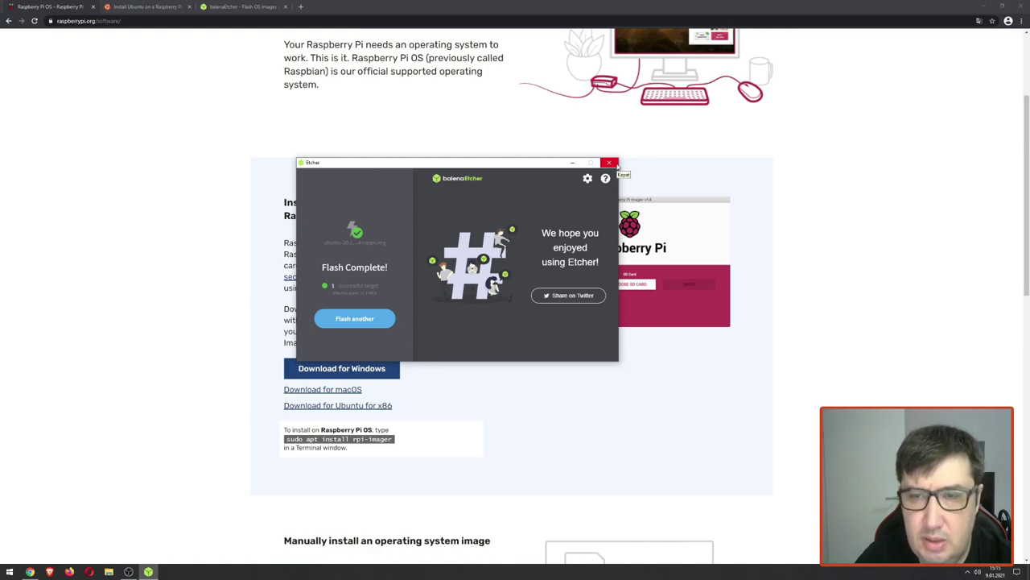
# Step: Close Etcher, minimise Chrome and select the boot (H:) drive in This PC
pyautogui.click(610, 164)
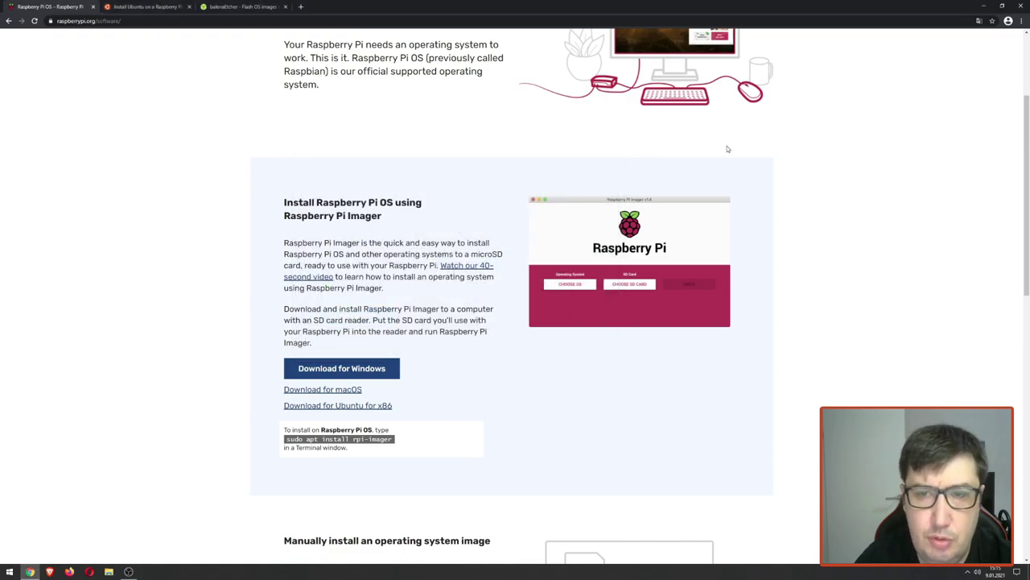
pyautogui.click(983, 7)
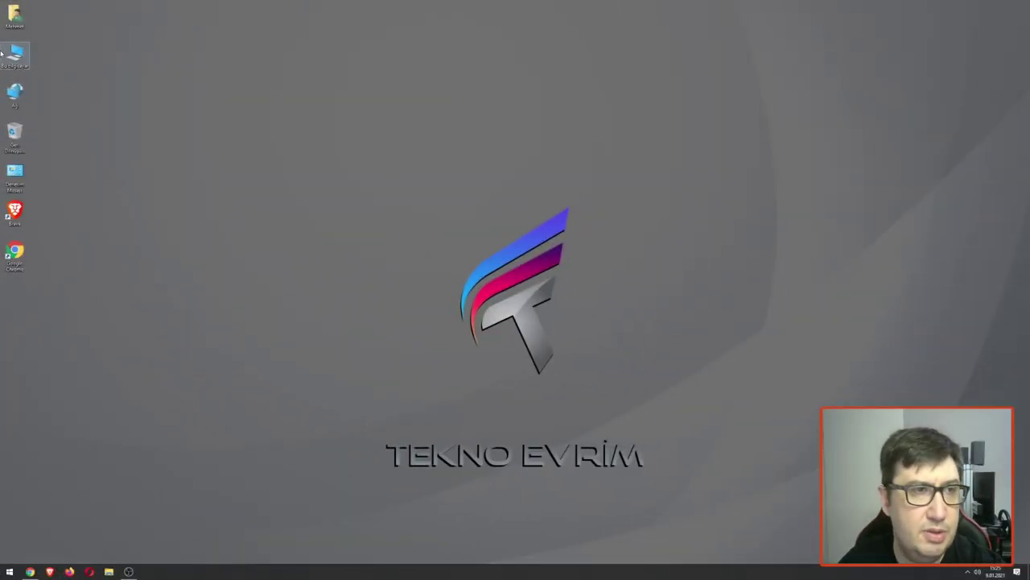
pyautogui.doubleClick(13, 53)
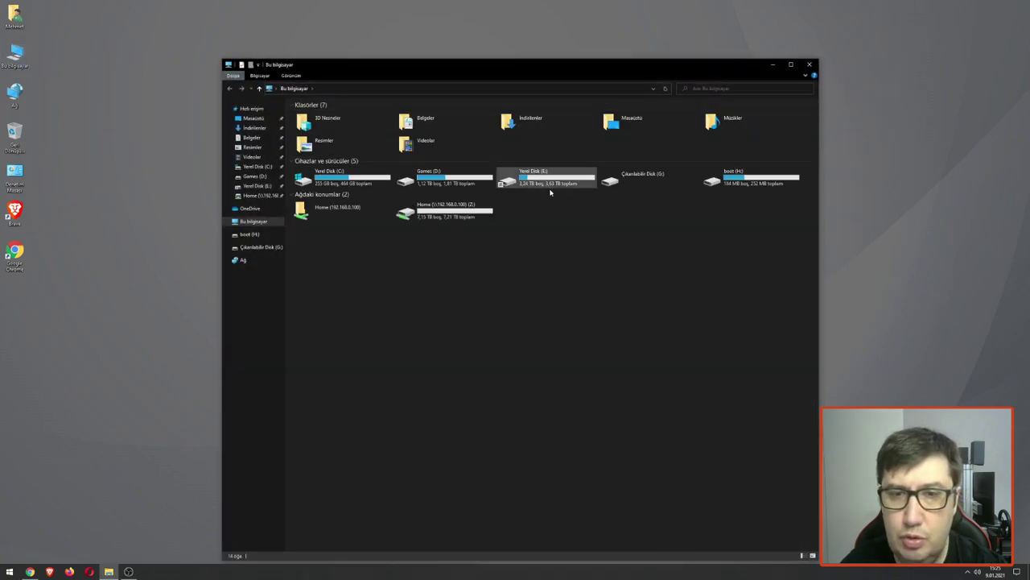
pyautogui.click(750, 181)
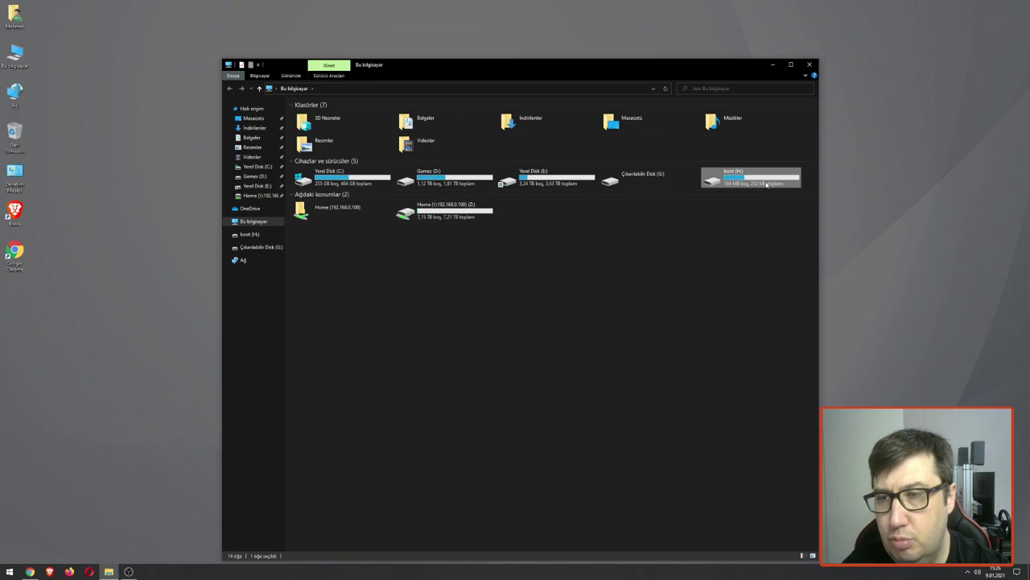
pyautogui.rightClick(10, 60)
pyautogui.click(42, 85)
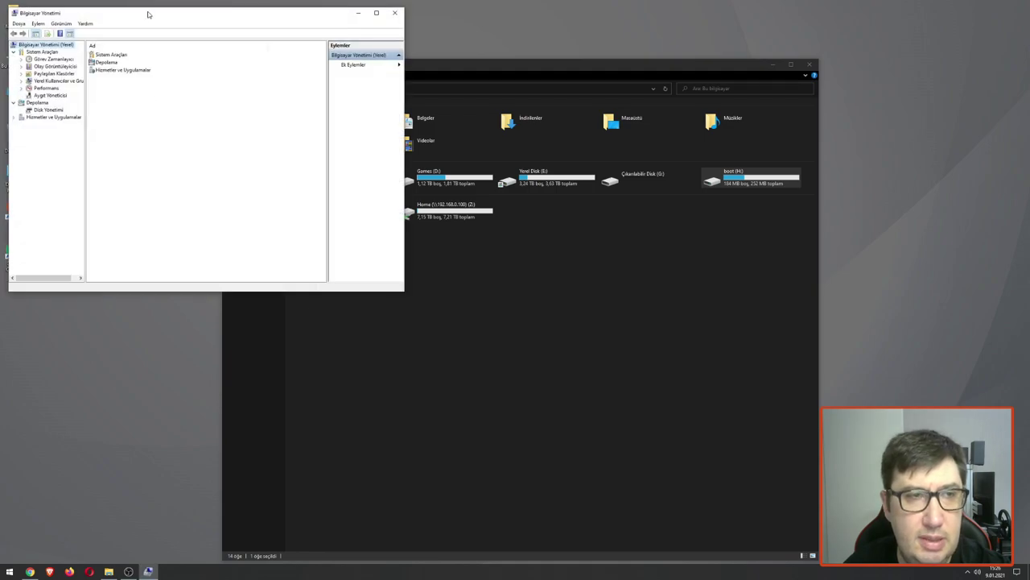
pyautogui.moveTo(149, 10); pyautogui.dragTo(235, 19)
pyautogui.click(134, 119)
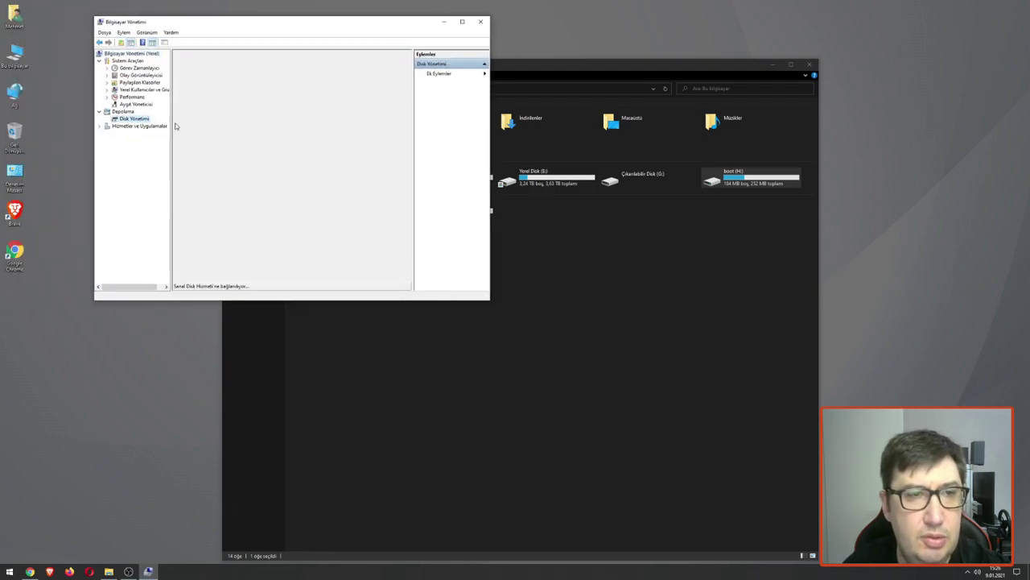
pyautogui.click(462, 22)
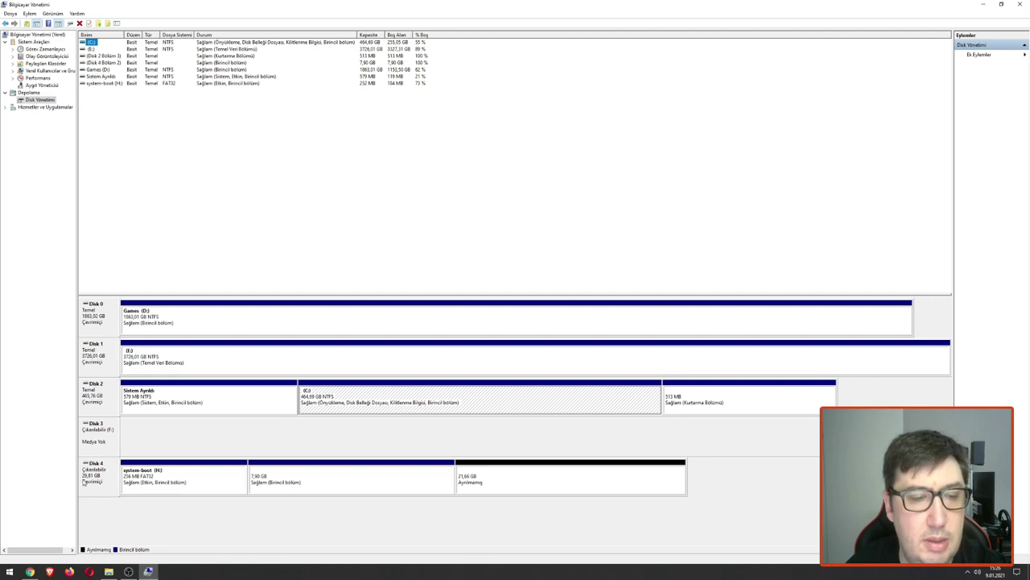
pyautogui.click(184, 475)
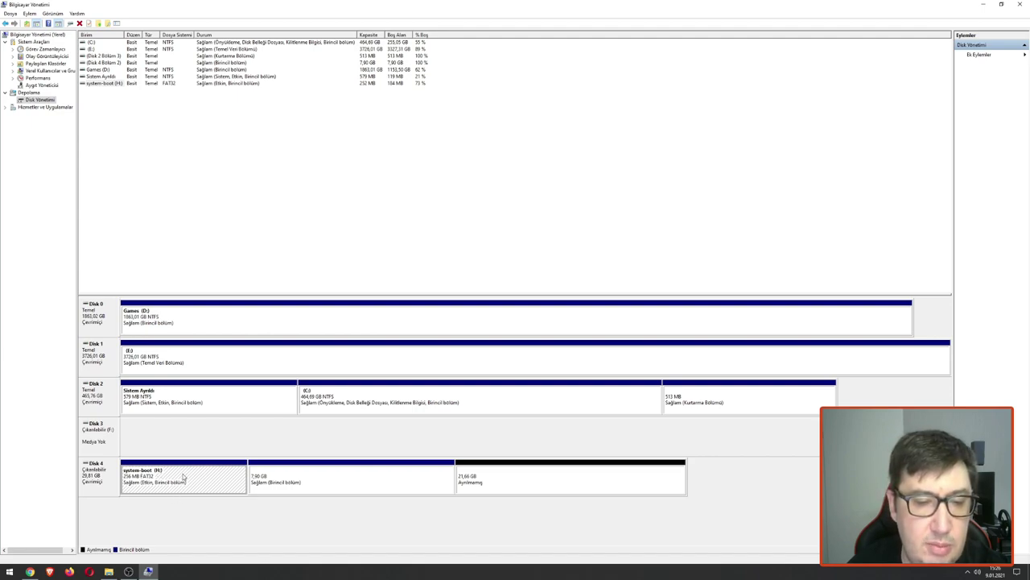
pyautogui.rightClick(184, 477)
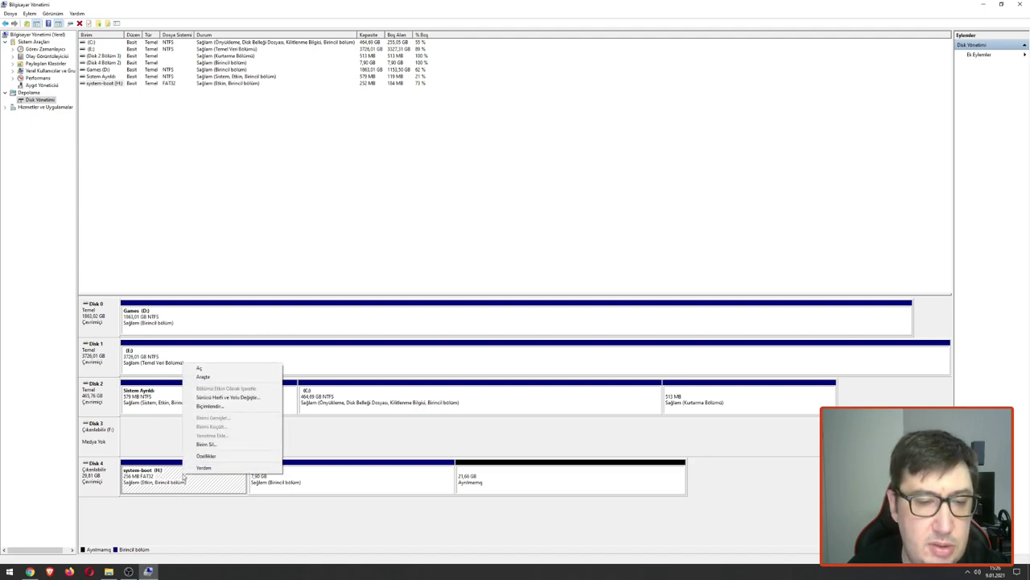
pyautogui.click(231, 398)
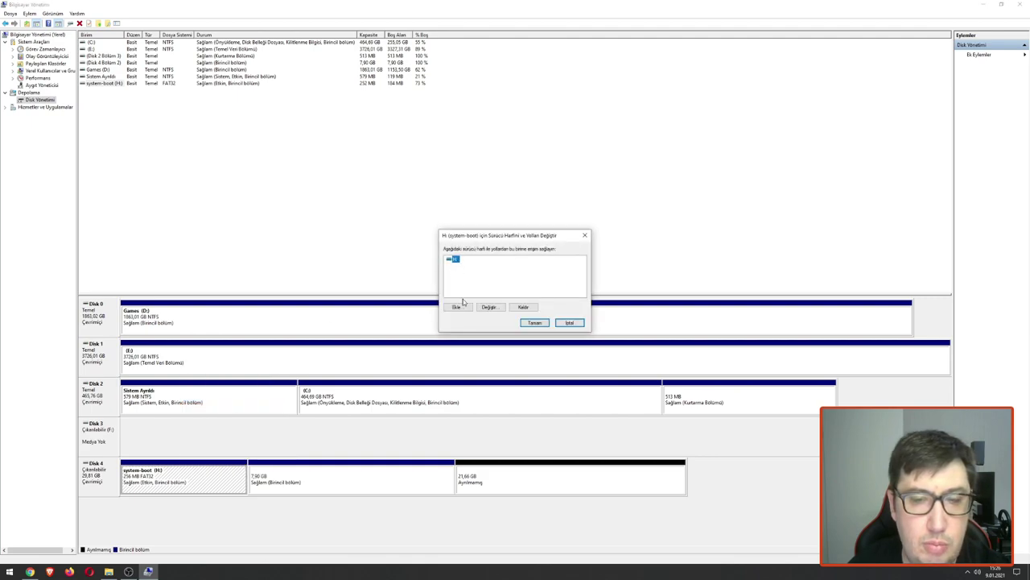
pyautogui.click(570, 323)
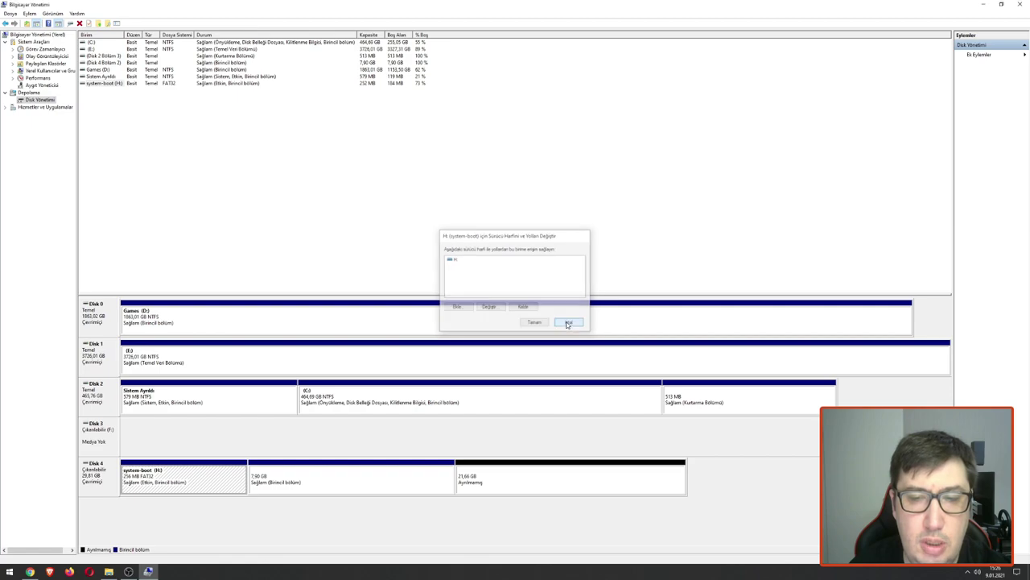
pyautogui.click(1026, 4)
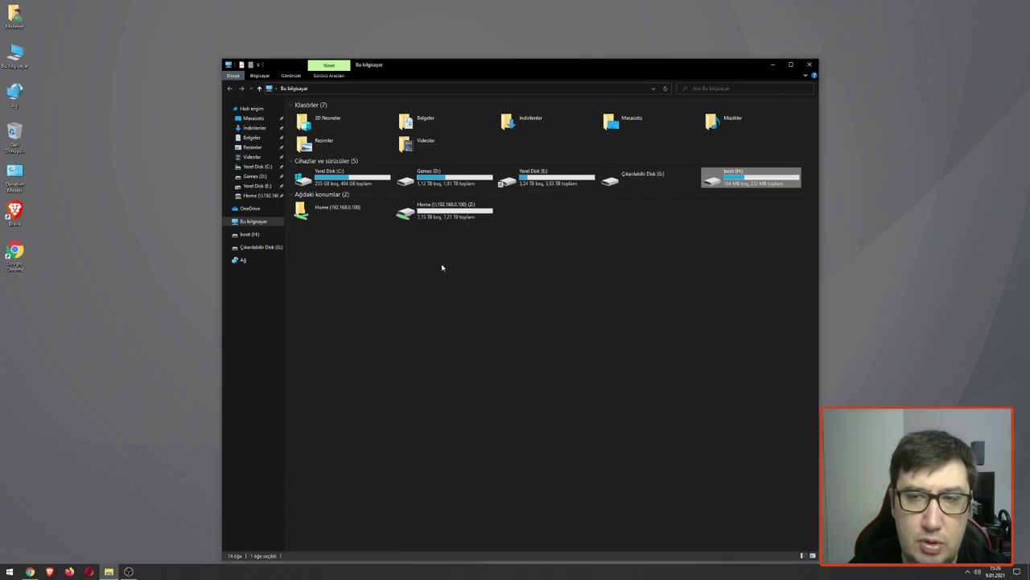
# Step: Open the boot (H:) drive and view its config file in Notepad
pyautogui.rightClick(622, 275)
pyautogui.click(741, 182)
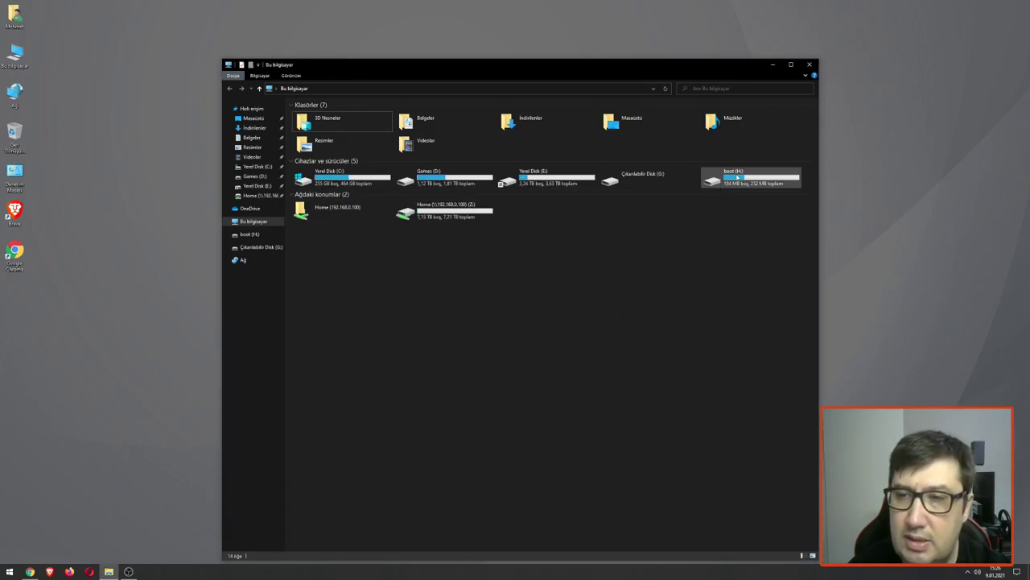
pyautogui.click(741, 182)
pyautogui.doubleClick(742, 182)
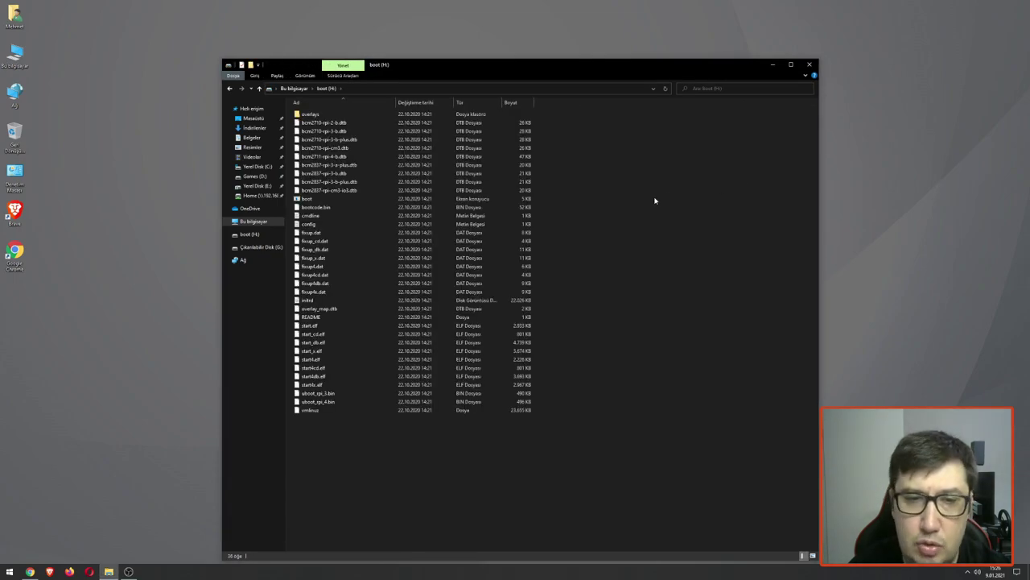
pyautogui.moveTo(531, 65); pyautogui.dragTo(713, 33)
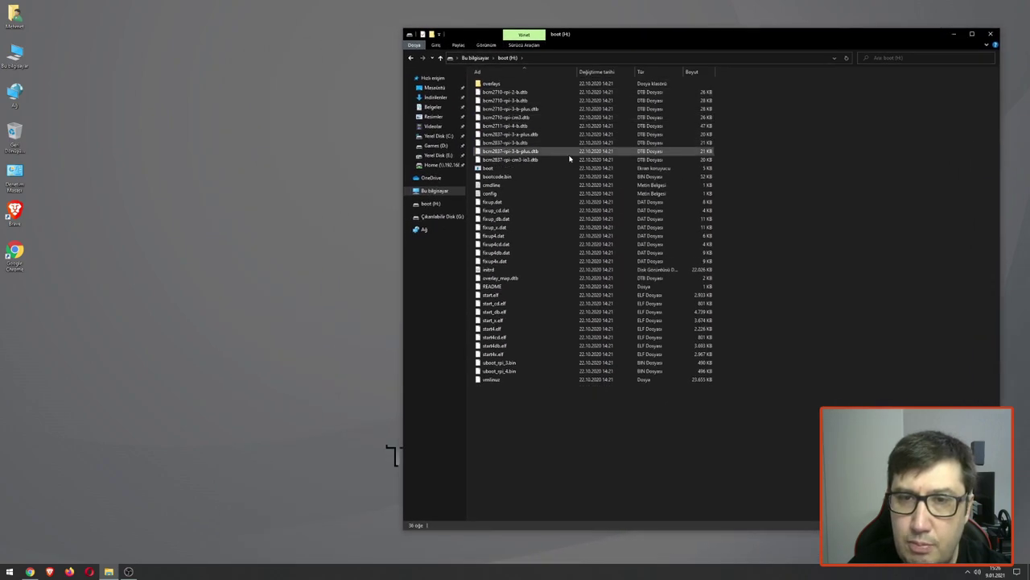
pyautogui.click(498, 196)
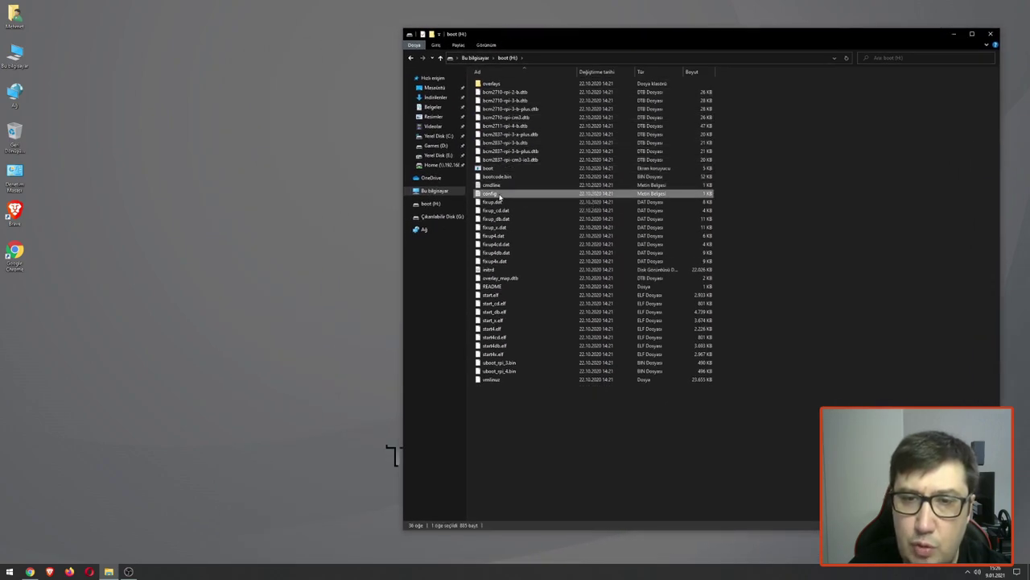
pyautogui.doubleClick(497, 196)
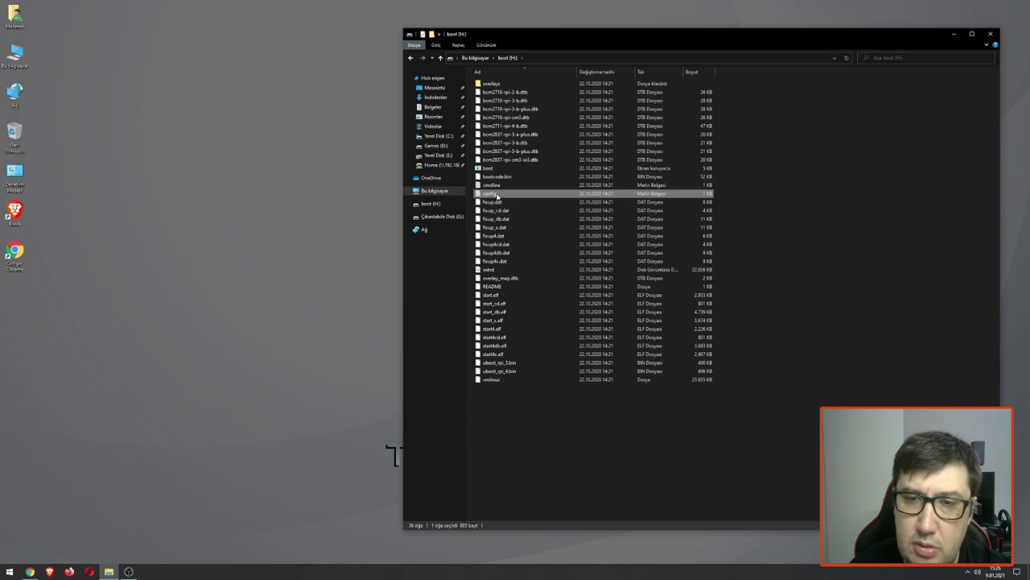
# Step: Switch the boot folder to Medium icons view and recheck the config file
pyautogui.click(973, 89)
pyautogui.rightClick(898, 147)
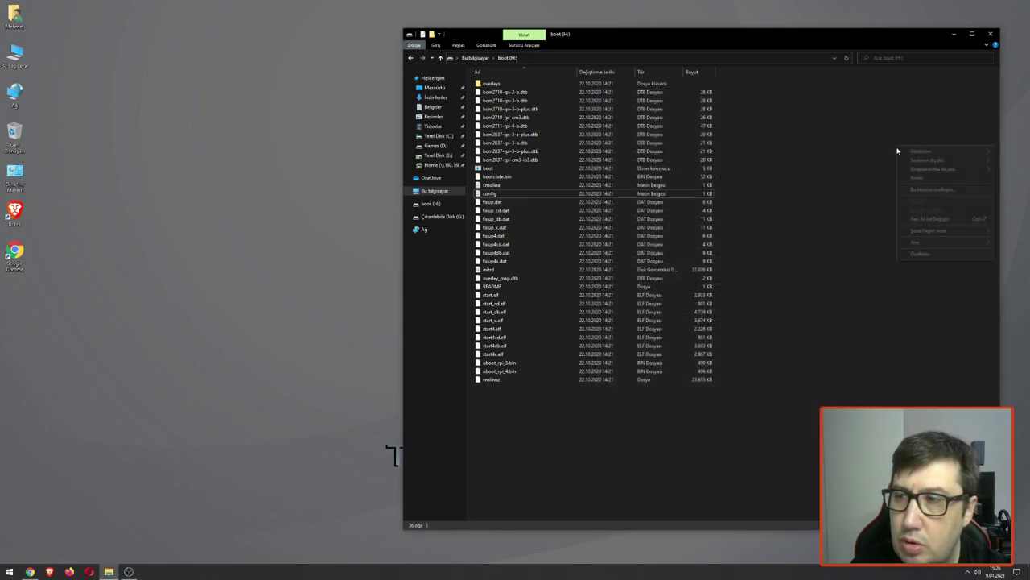
pyautogui.moveTo(936, 161)
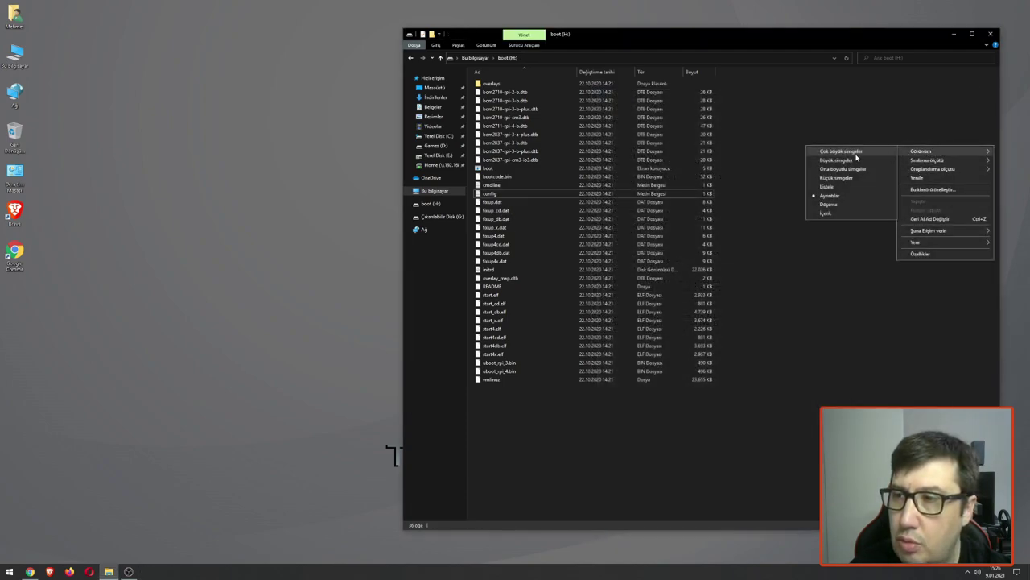
pyautogui.click(827, 169)
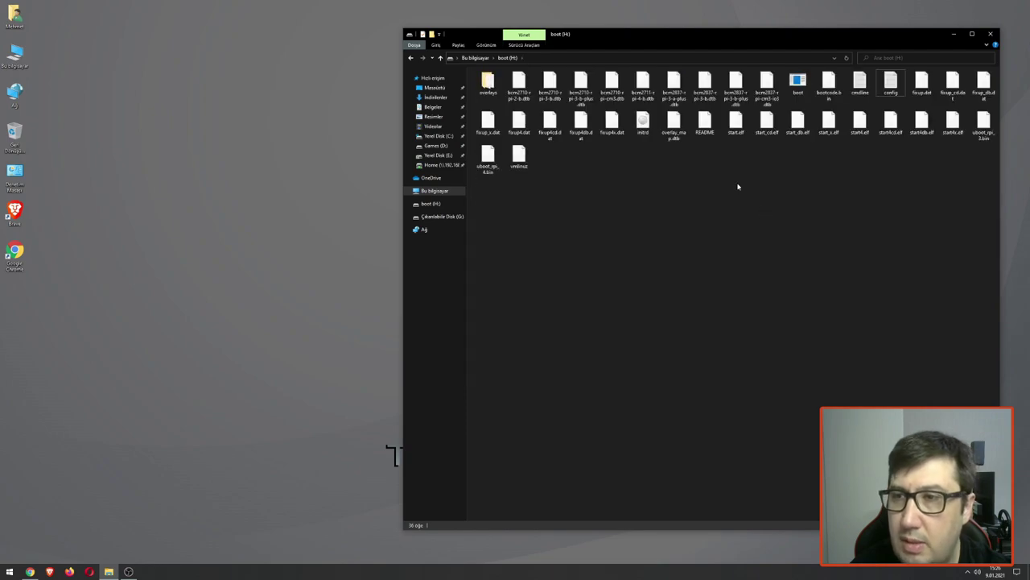
pyautogui.doubleClick(890, 80)
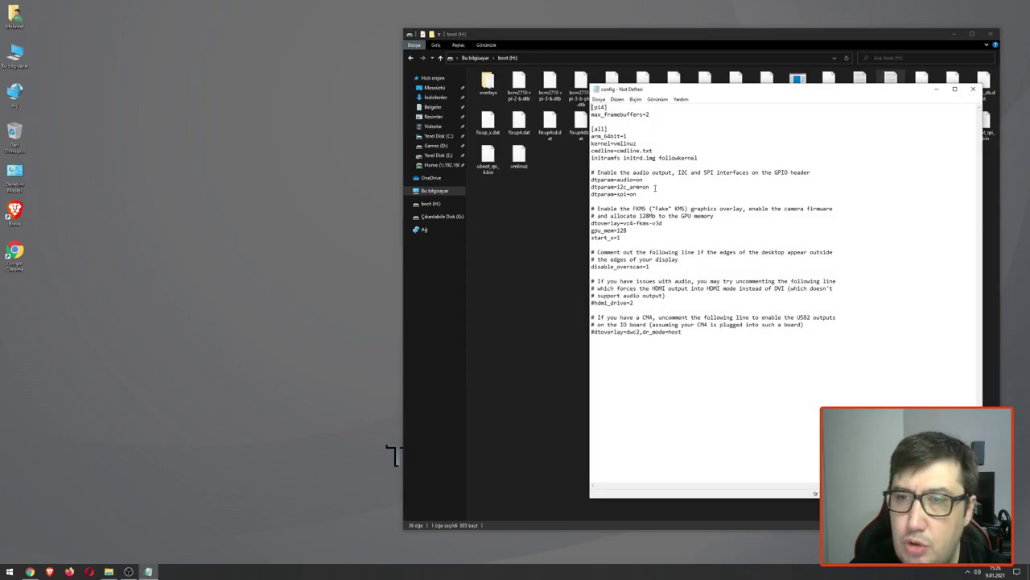
pyautogui.click(973, 88)
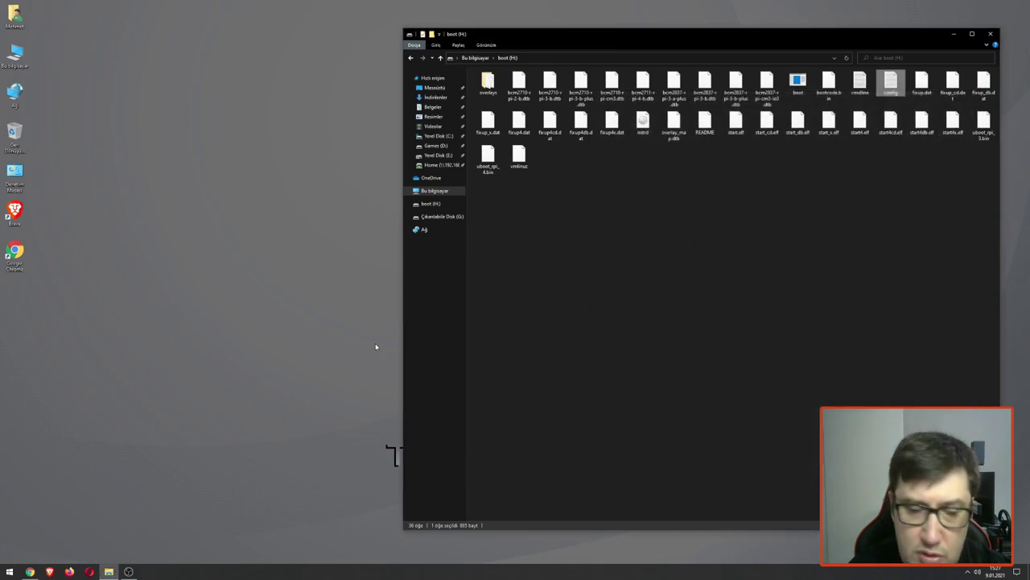
# Step: Search Google for raspberry pi overclock and open the MagPi 'How to overclock Raspberry Pi 4' article
pyautogui.click(29, 571)
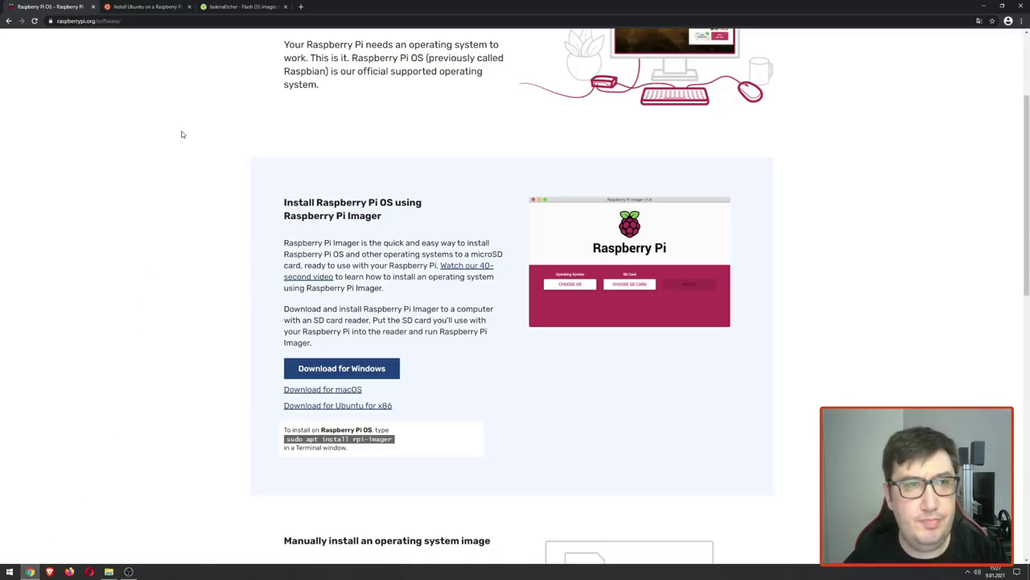
pyautogui.click(302, 6)
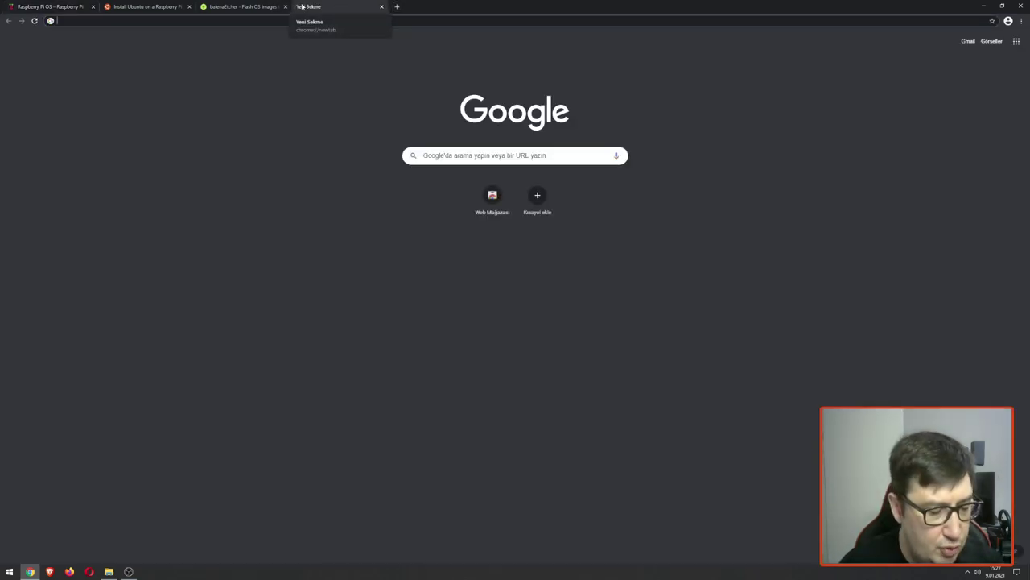
pyautogui.write('rsapberrr')
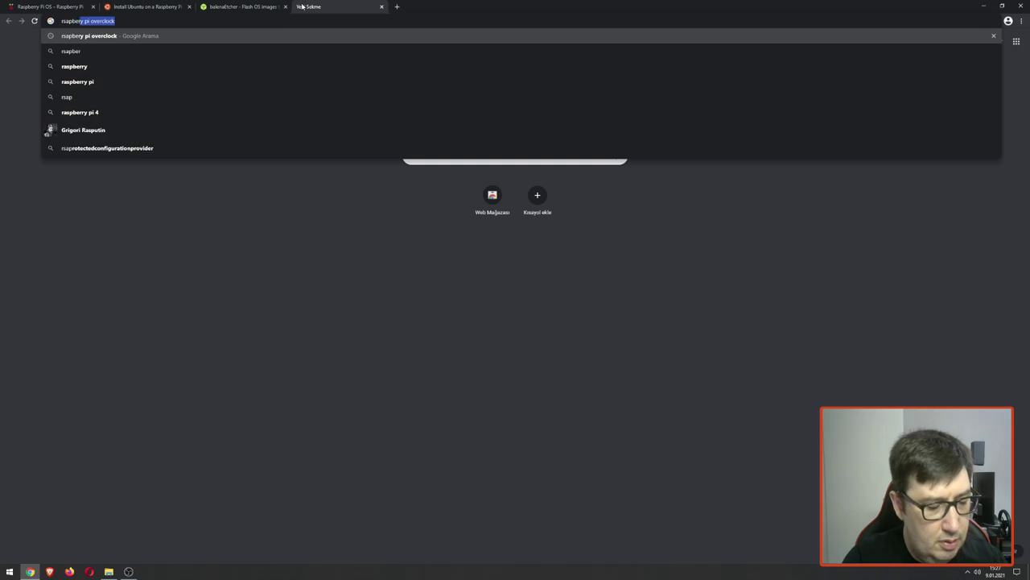
pyautogui.write('y pi over')
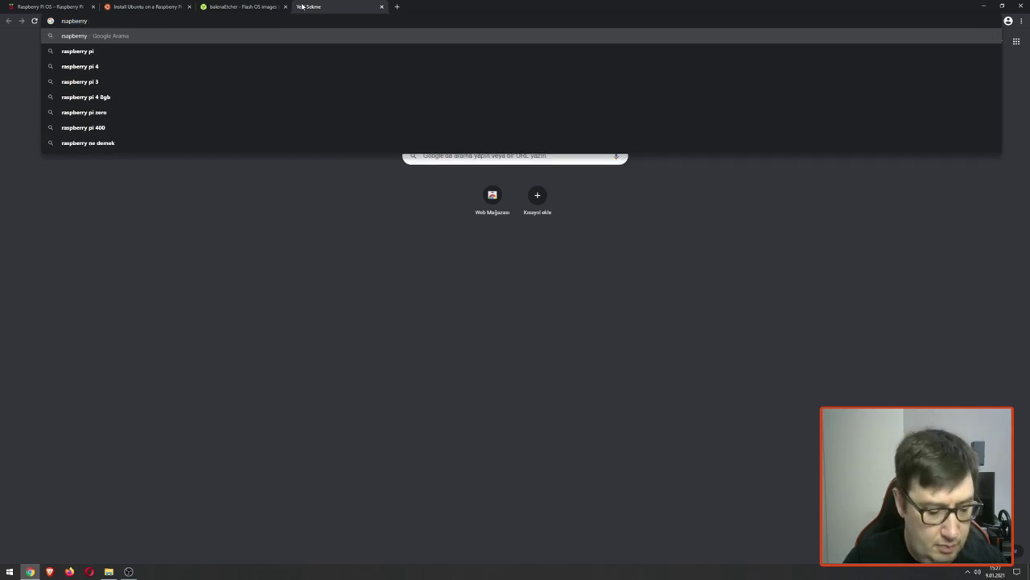
pyautogui.write('clock')
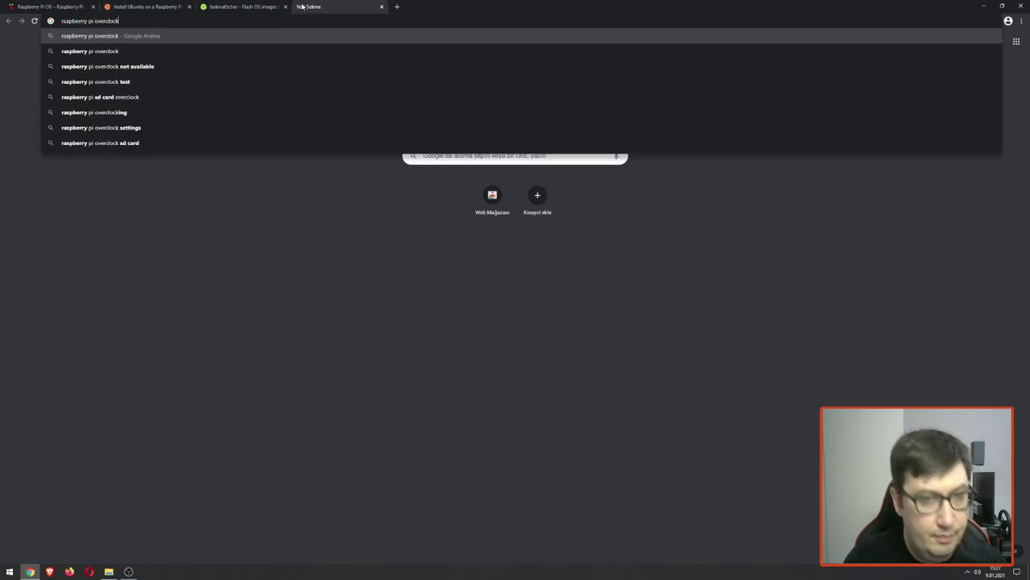
pyautogui.press('Return')
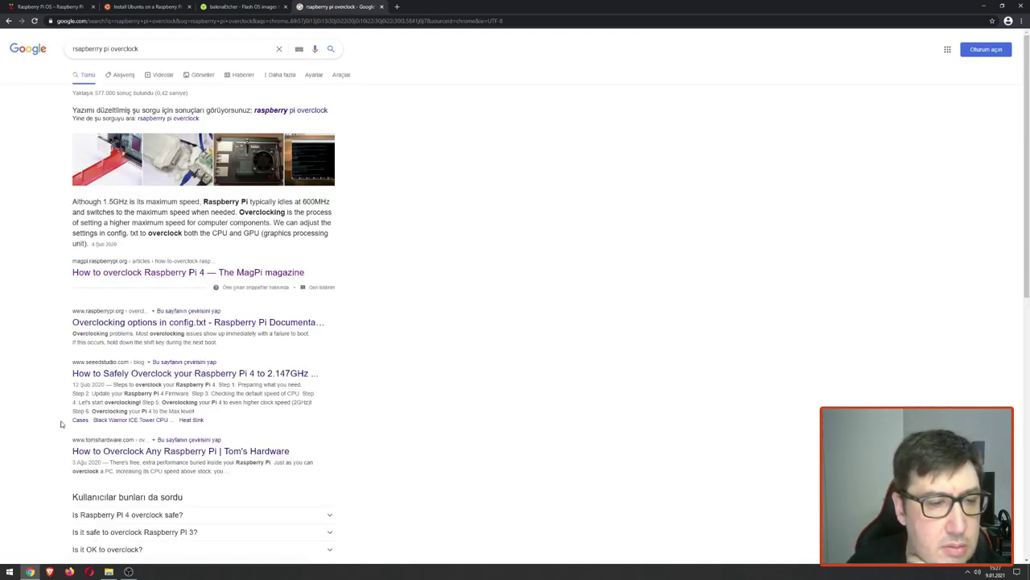
pyautogui.click(156, 278)
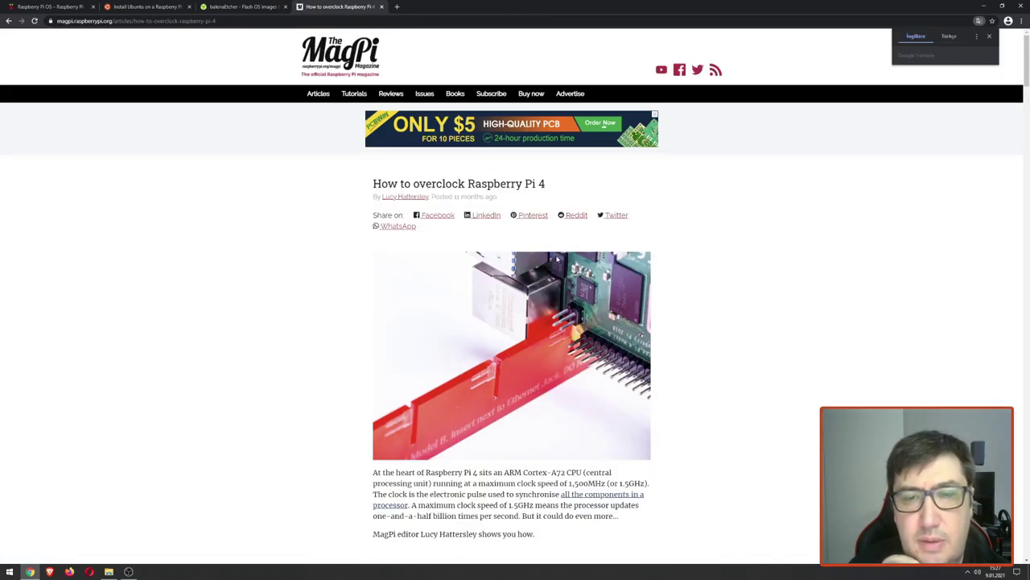
# Step: Copy the over_voltage=2 and arm_freq=1750 lines from section 4 of the MagPi article
pyautogui.scroll(-8, 470, 301)
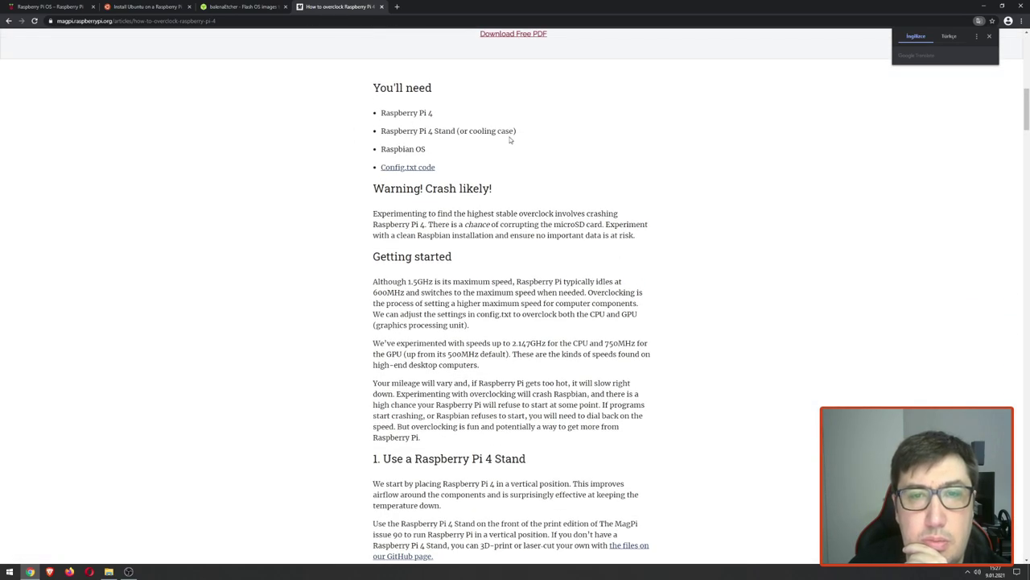
pyautogui.scroll(-3, 564, 161)
pyautogui.scroll(-5, 595, 165)
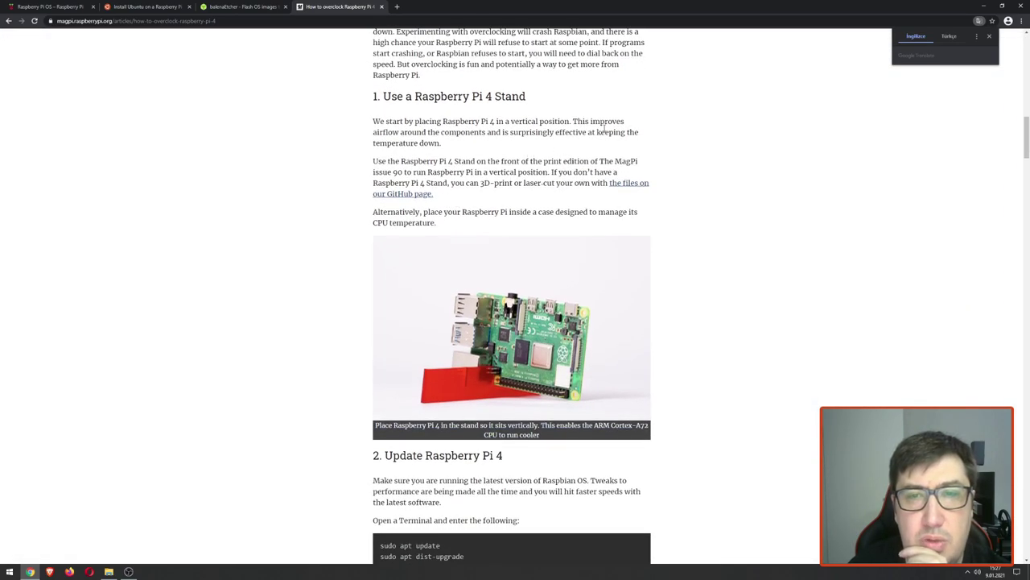
pyautogui.scroll(-1, 698, 163)
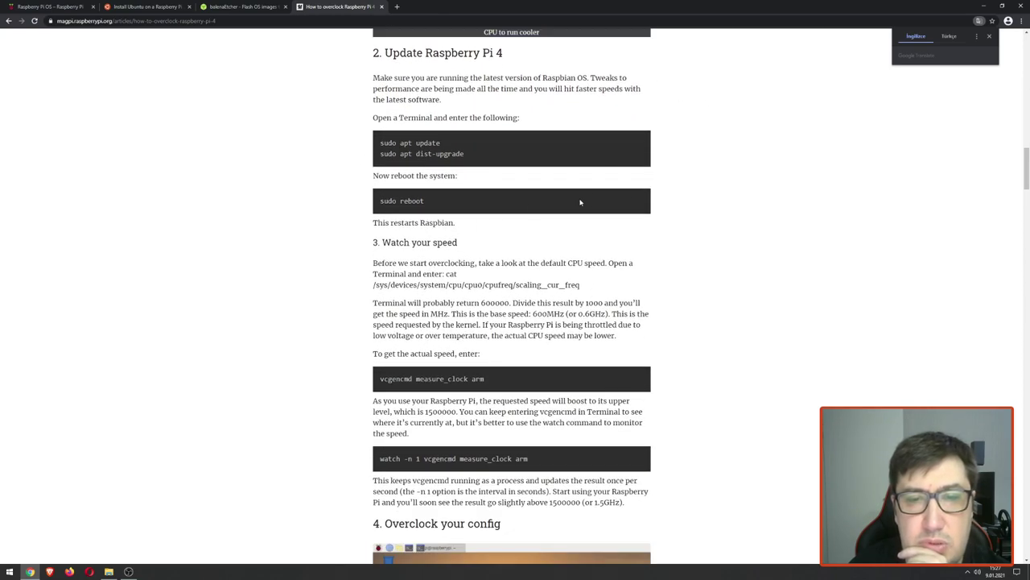
pyautogui.scroll(-3, 498, 222)
pyautogui.scroll(-8, 560, 206)
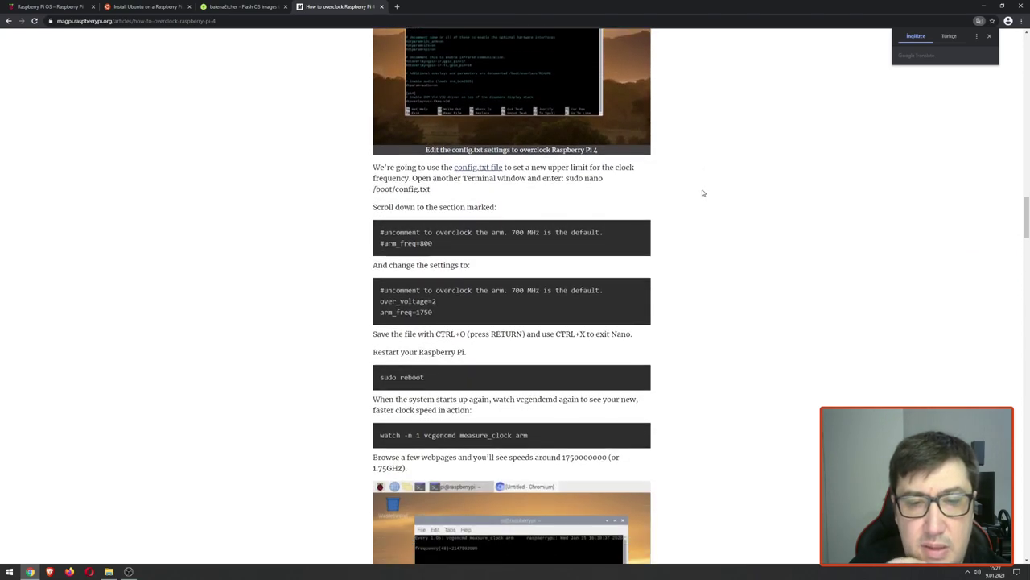
pyautogui.scroll(1, 403, 218)
pyautogui.moveTo(459, 183); pyautogui.dragTo(396, 177)
pyautogui.moveTo(383, 166); pyautogui.dragTo(379, 167)
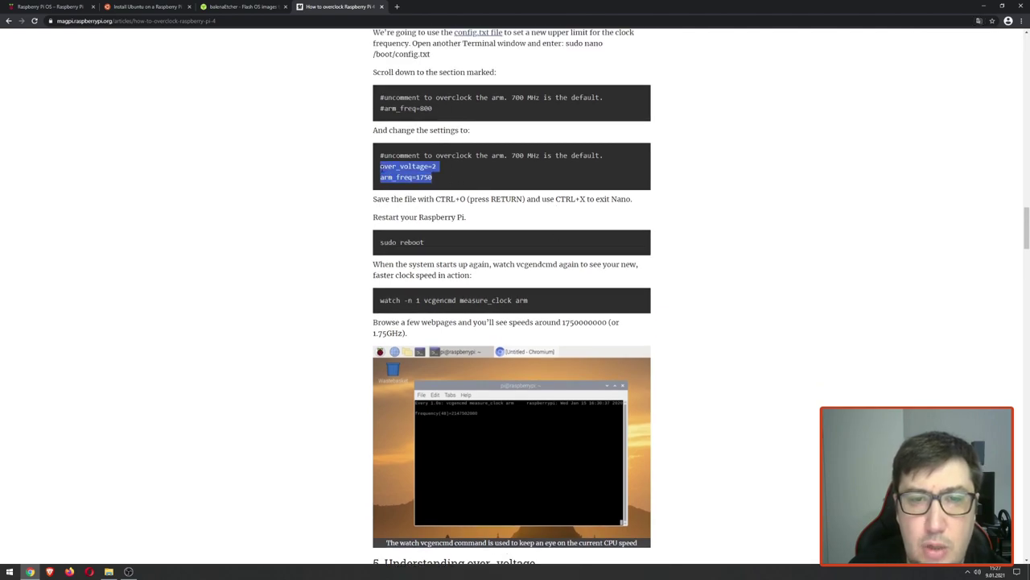
pyautogui.rightClick(410, 166)
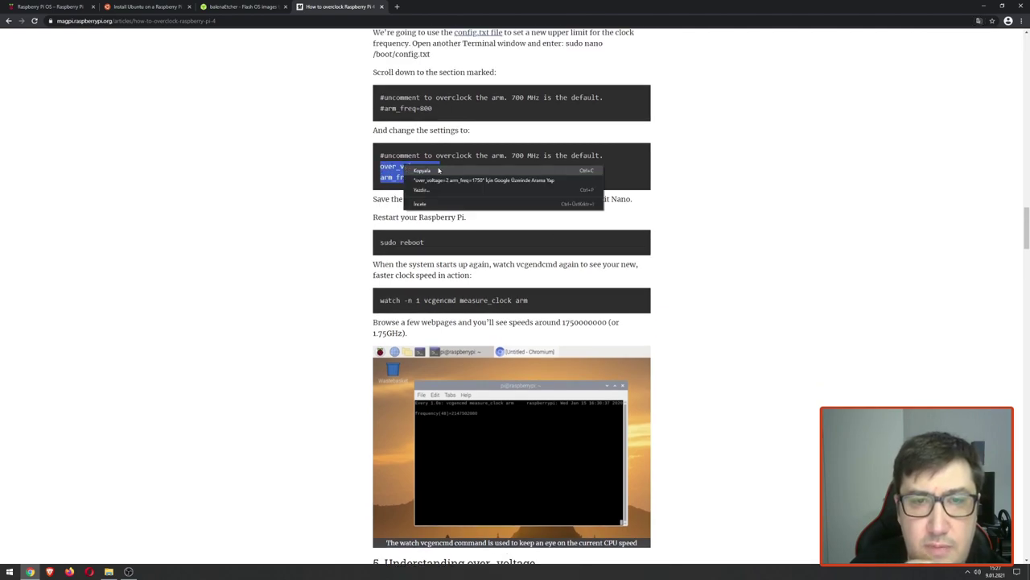
pyautogui.click(448, 171)
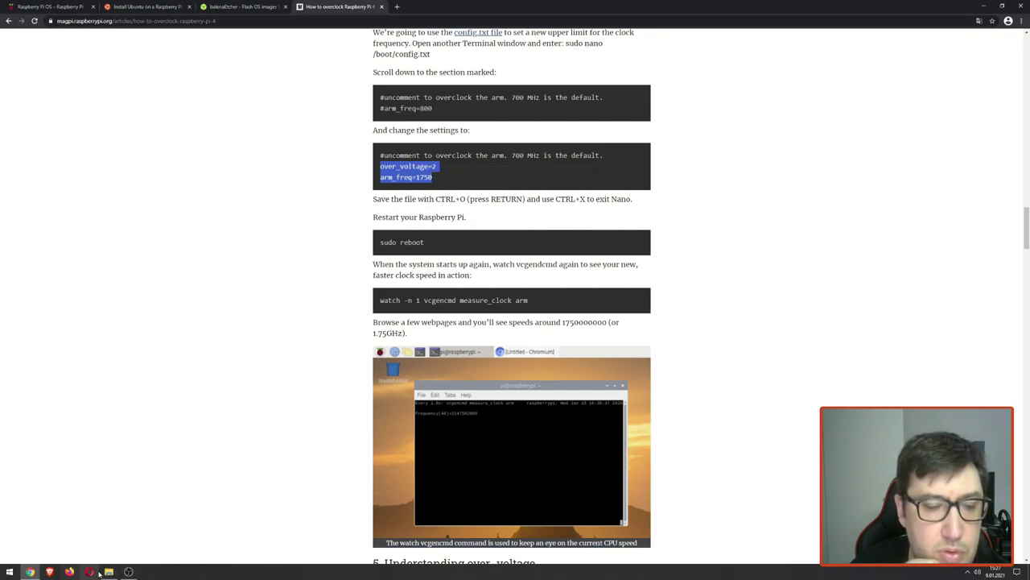
pyautogui.click(984, 5)
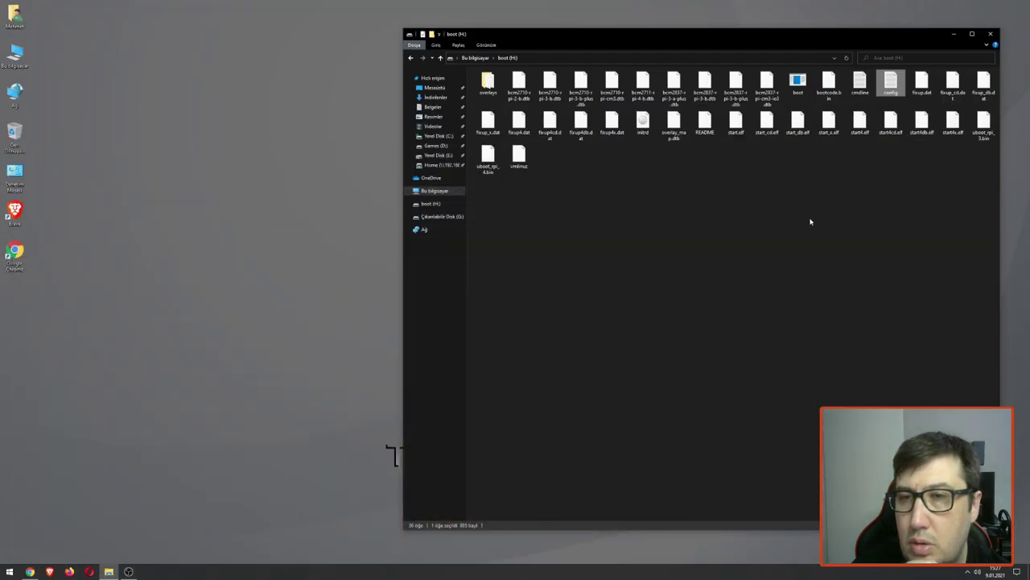
# Step: Paste the over_voltage=2 and arm_freq=1750 lines at the end of config.txt
pyautogui.doubleClick(891, 81)
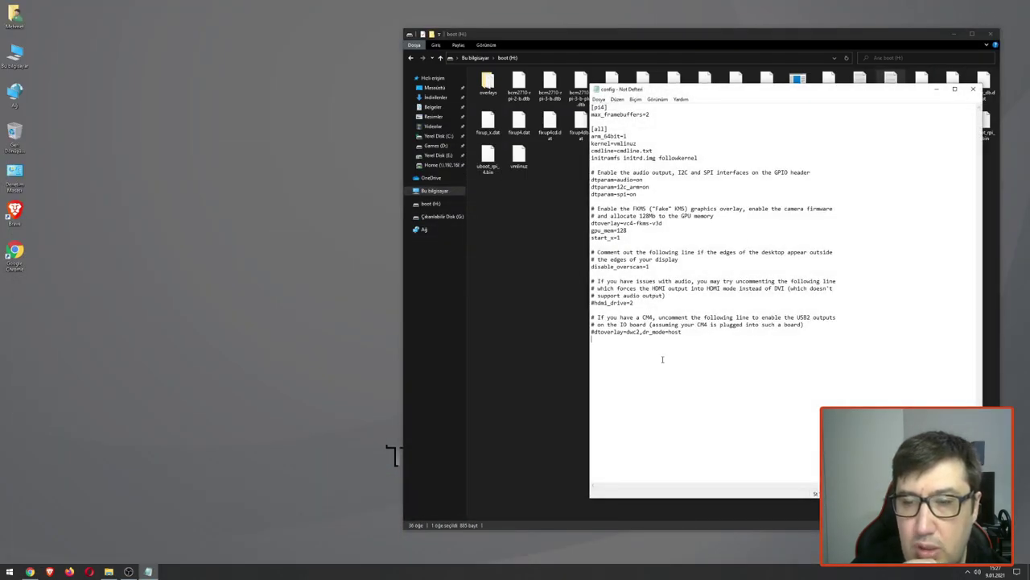
pyautogui.press('Return')
pyautogui.hotkey('ctrl', 'v')
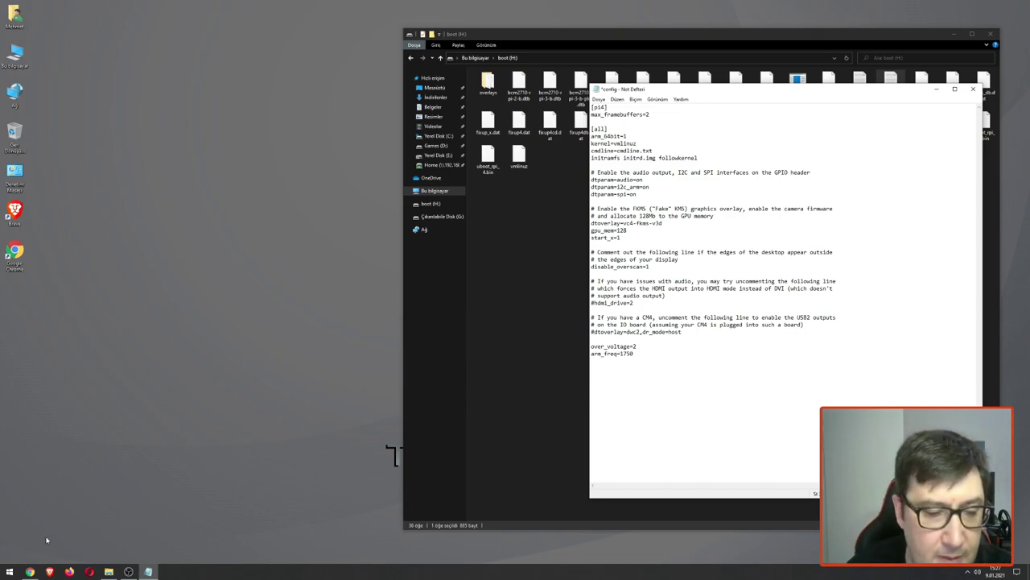
# Step: Copy the 'Crank it up' over_voltage=6 and arm_freq=2000 lines from the MagPi article
pyautogui.click(29, 570)
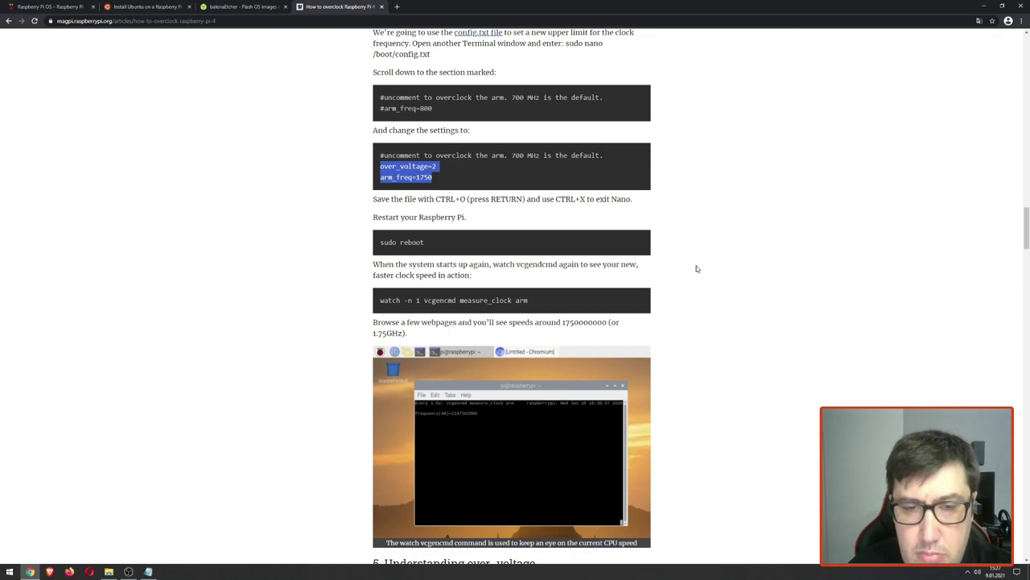
pyautogui.scroll(-6, 697, 268)
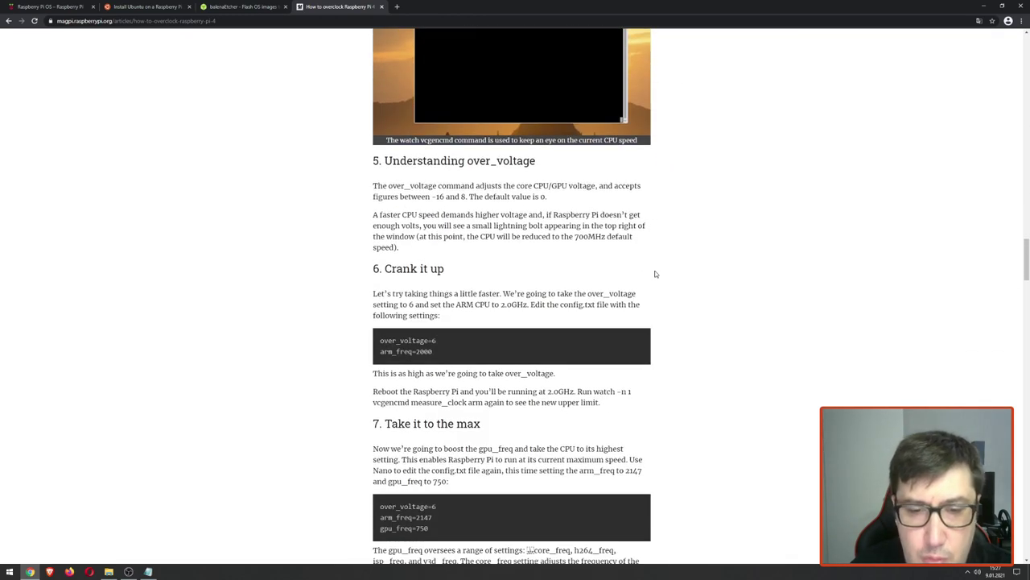
pyautogui.moveTo(439, 274); pyautogui.dragTo(380, 260)
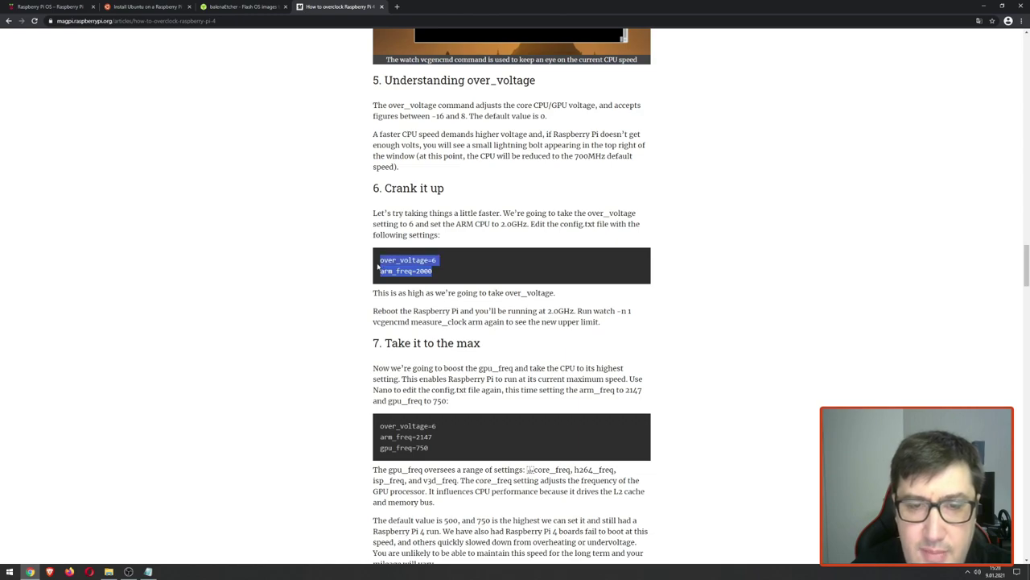
pyautogui.rightClick(407, 262)
pyautogui.click(426, 268)
# Step: Replace the pasted lines with over_voltage=6 and arm_freq=2000 and save config.txt
pyautogui.click(149, 571)
pyautogui.moveTo(638, 351); pyautogui.dragTo(587, 347)
pyautogui.rightClick(600, 348)
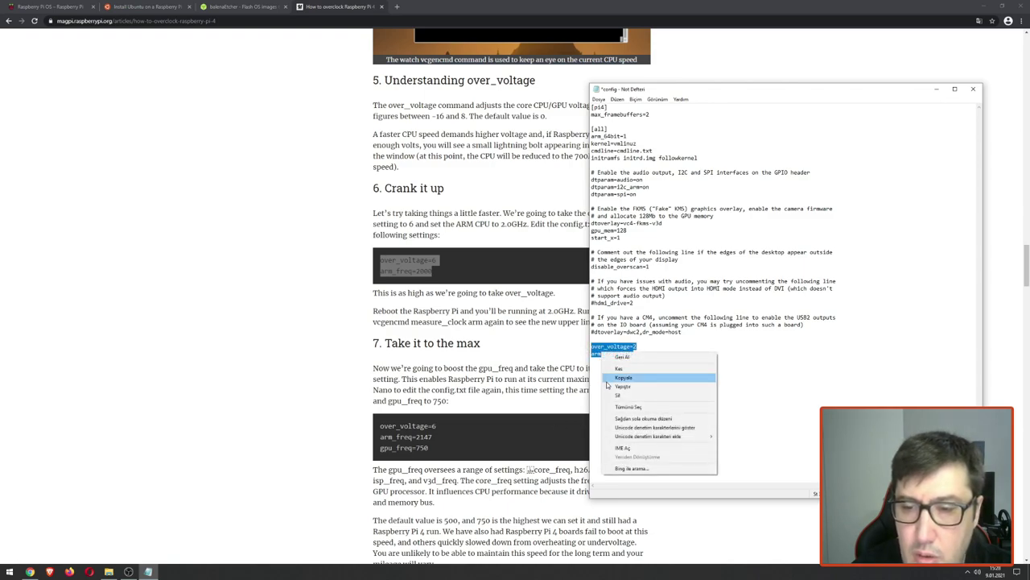
pyautogui.click(620, 380)
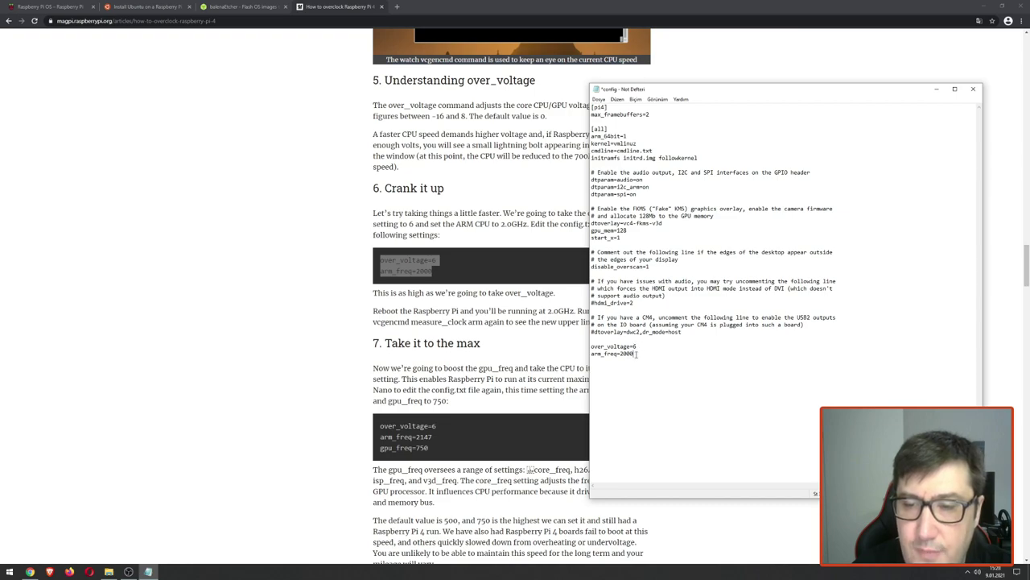
pyautogui.click(973, 89)
pyautogui.click(494, 292)
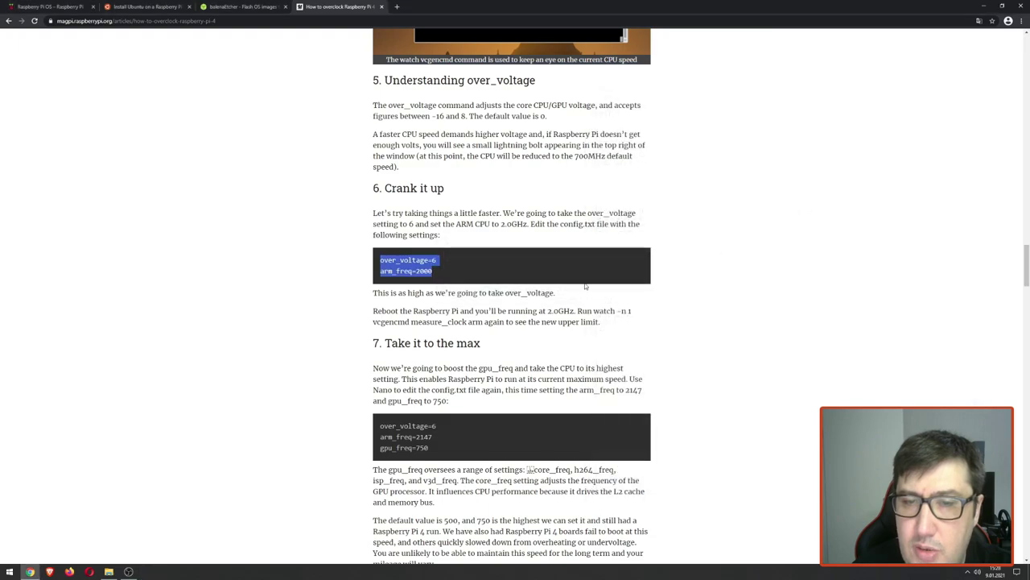
# Step: Choose Türkçe in the Welcome dialog's language list and continue
pyautogui.click(985, 6)
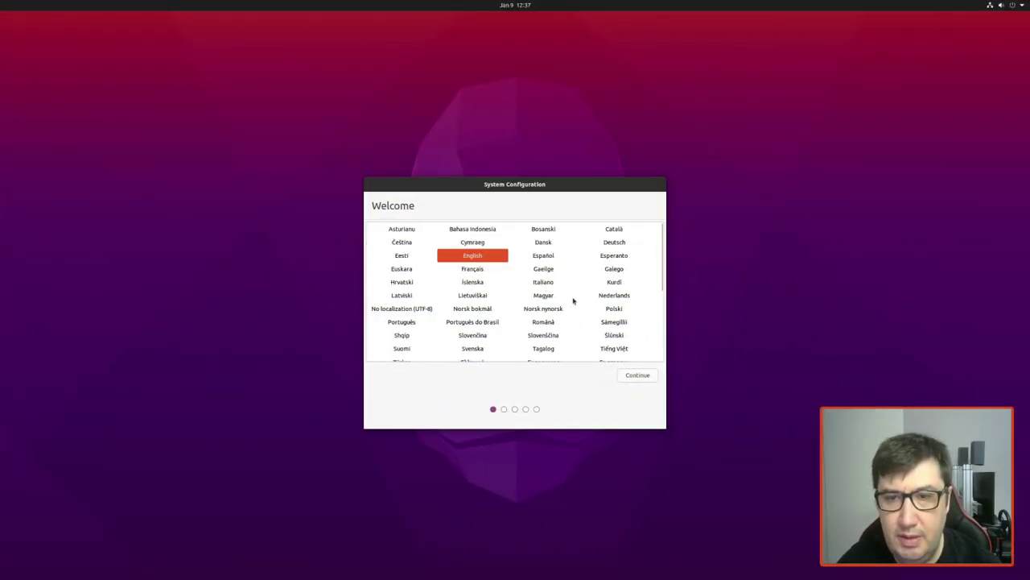
pyautogui.scroll(-1, 616, 306)
pyautogui.scroll(-4, 620, 304)
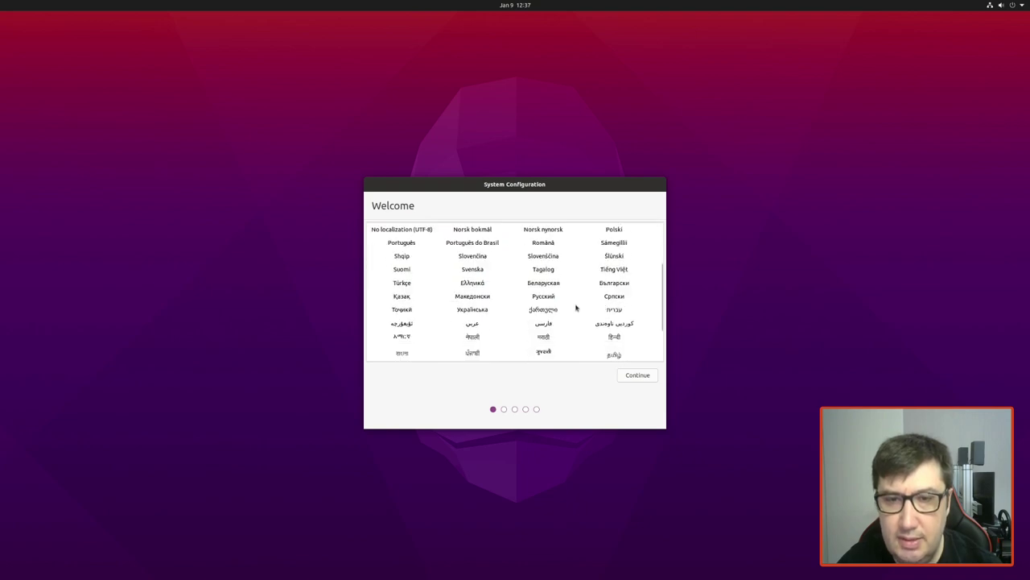
pyautogui.click(396, 285)
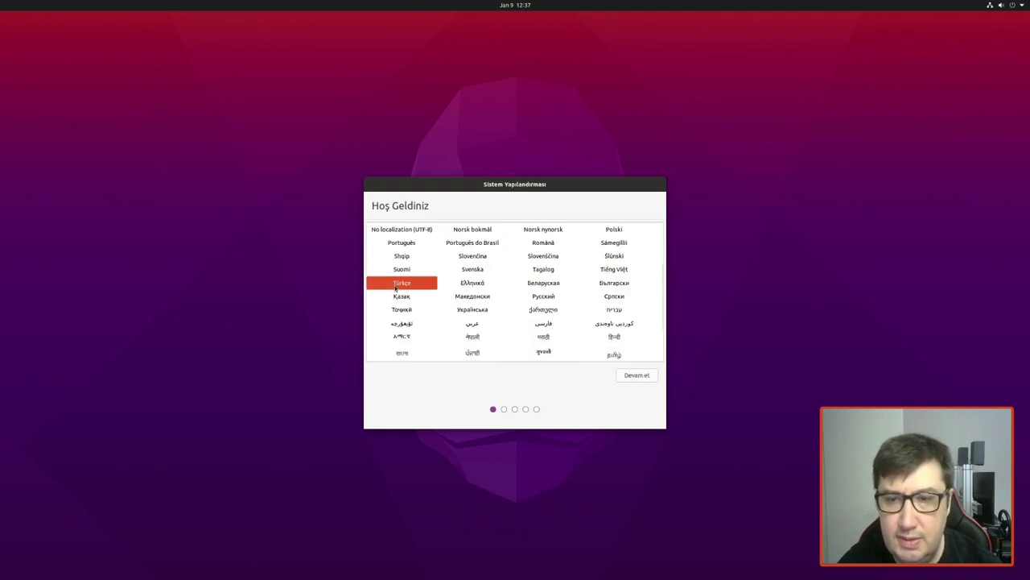
pyautogui.click(634, 377)
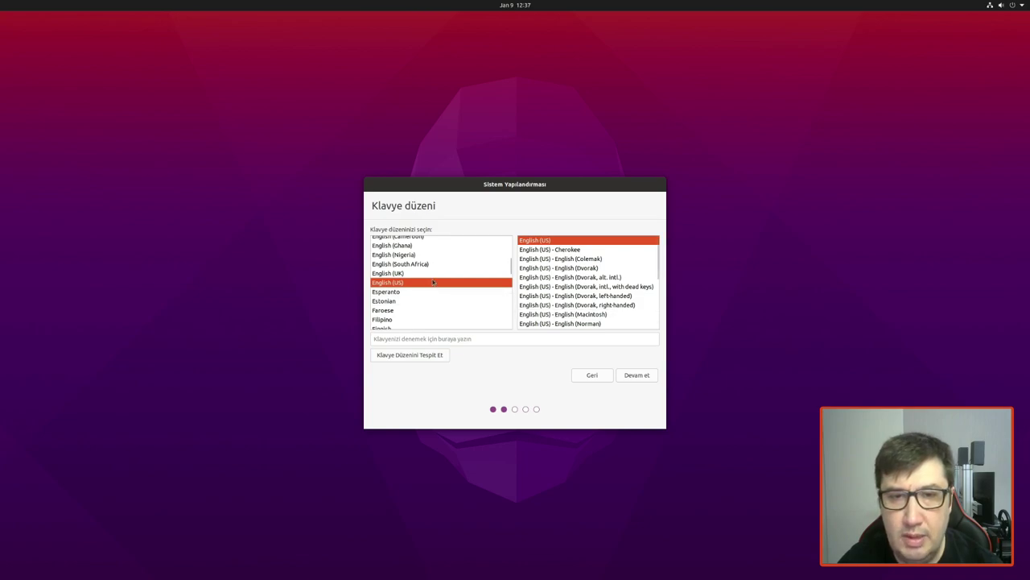
# Step: Select and test the Turkish keyboard layout, then set the location to Istanbul
pyautogui.scroll(-10, 433, 281)
pyautogui.scroll(-6, 433, 282)
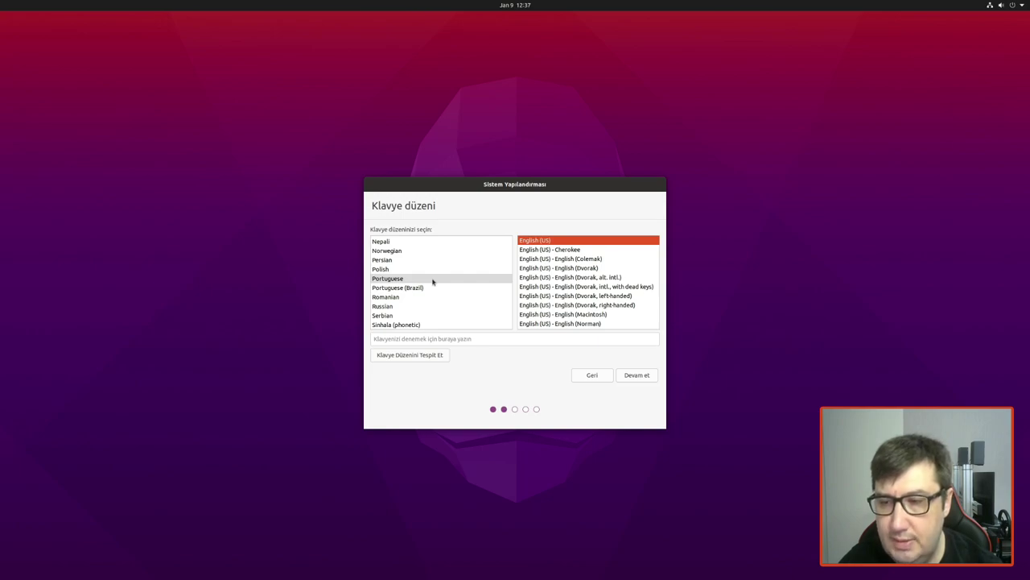
pyautogui.scroll(-4, 456, 274)
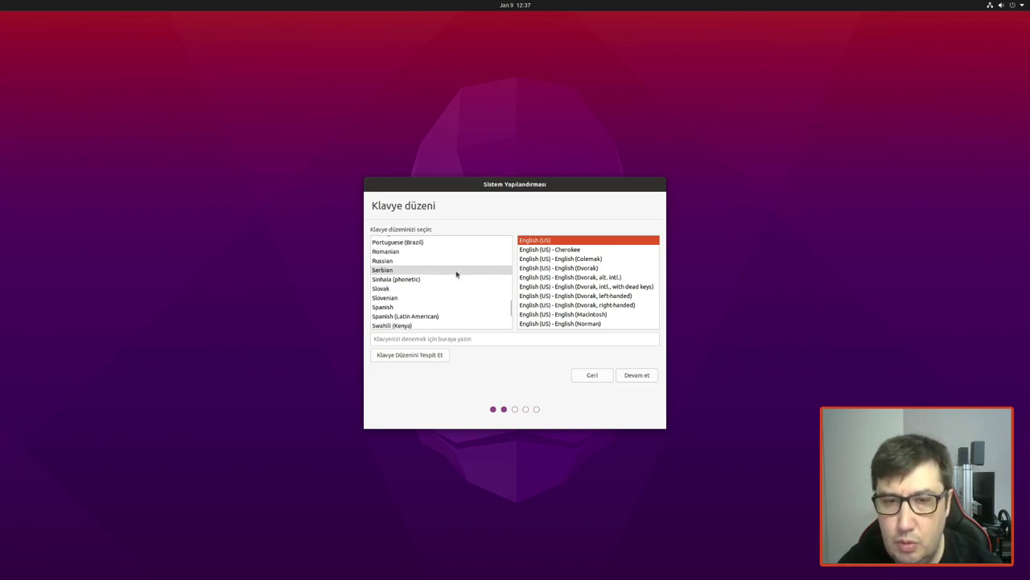
pyautogui.scroll(-3, 455, 273)
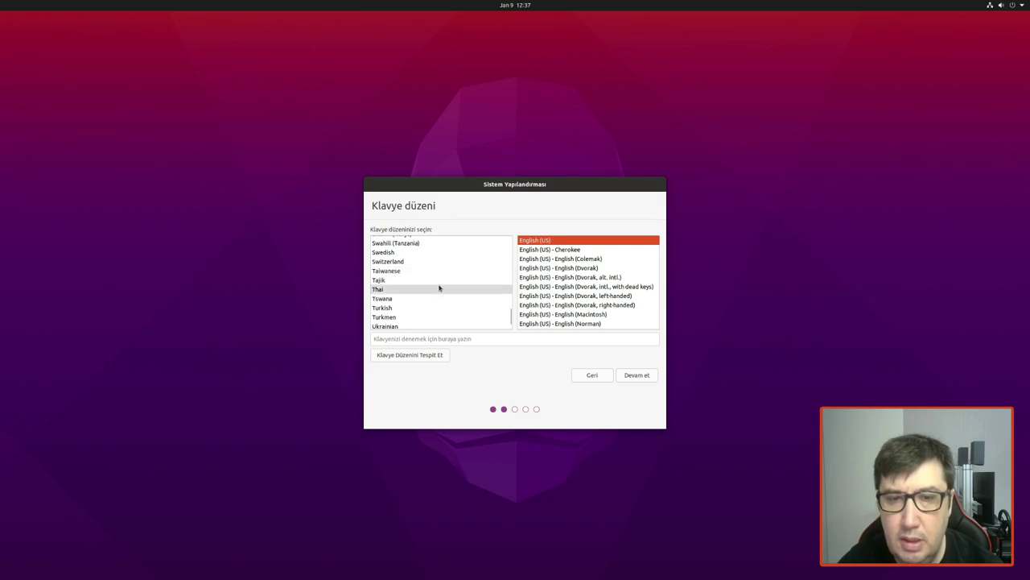
pyautogui.click(407, 307)
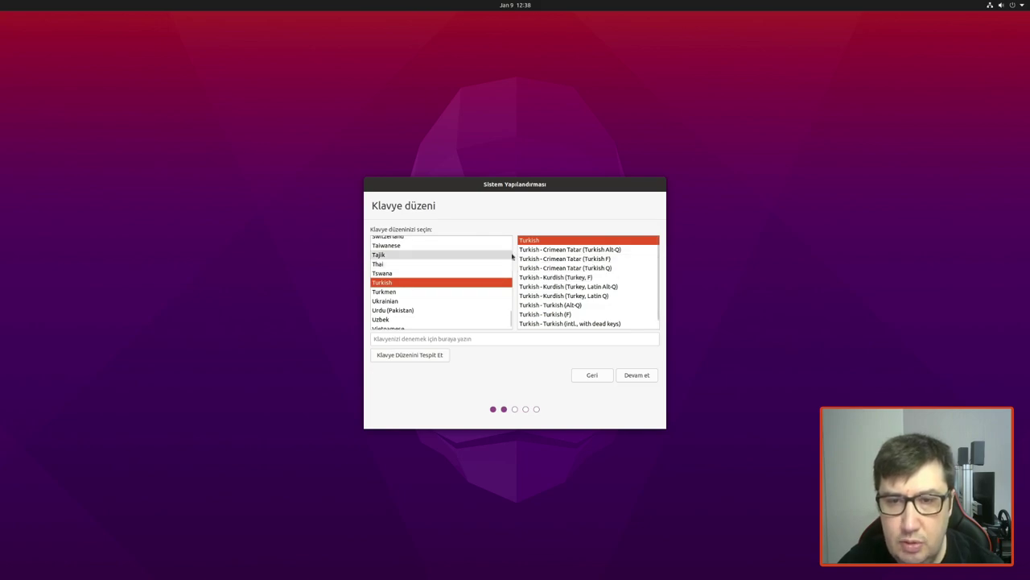
pyautogui.click(495, 339)
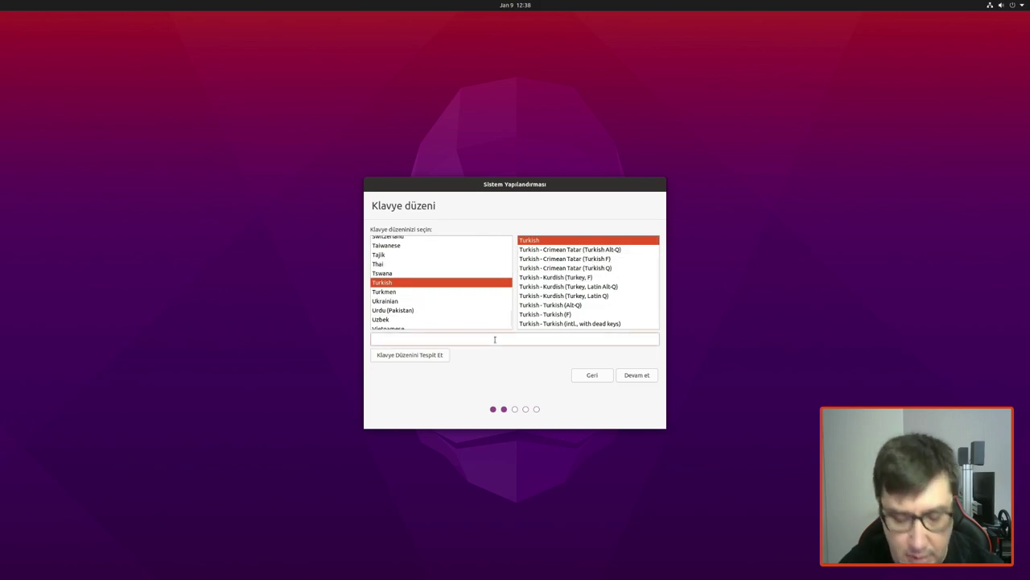
pyautogui.write('üğüğ')
pyautogui.press('BackSpace')
pyautogui.press('BackSpace')
pyautogui.press('BackSpace')
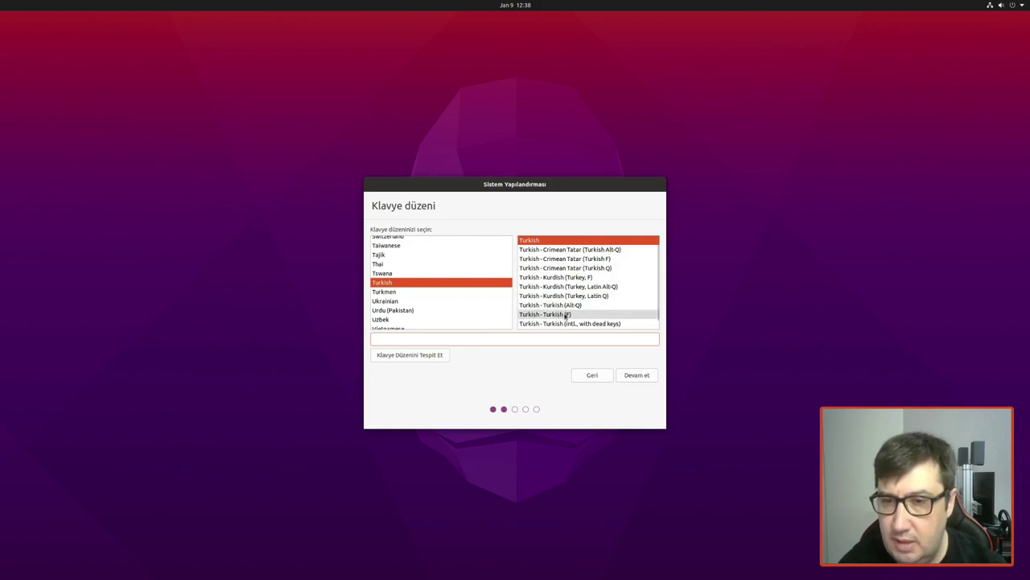
pyautogui.click(632, 378)
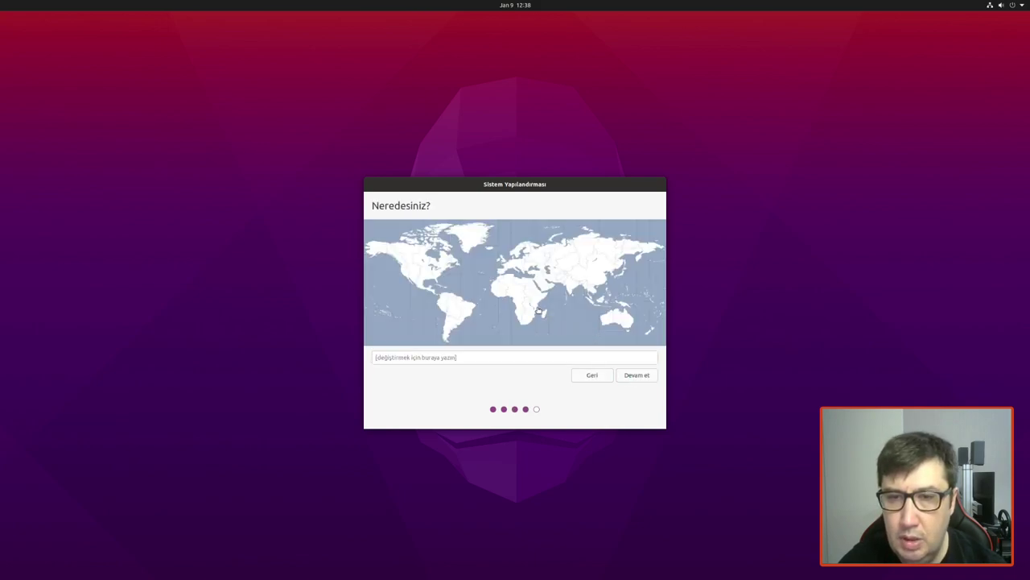
pyautogui.click(534, 273)
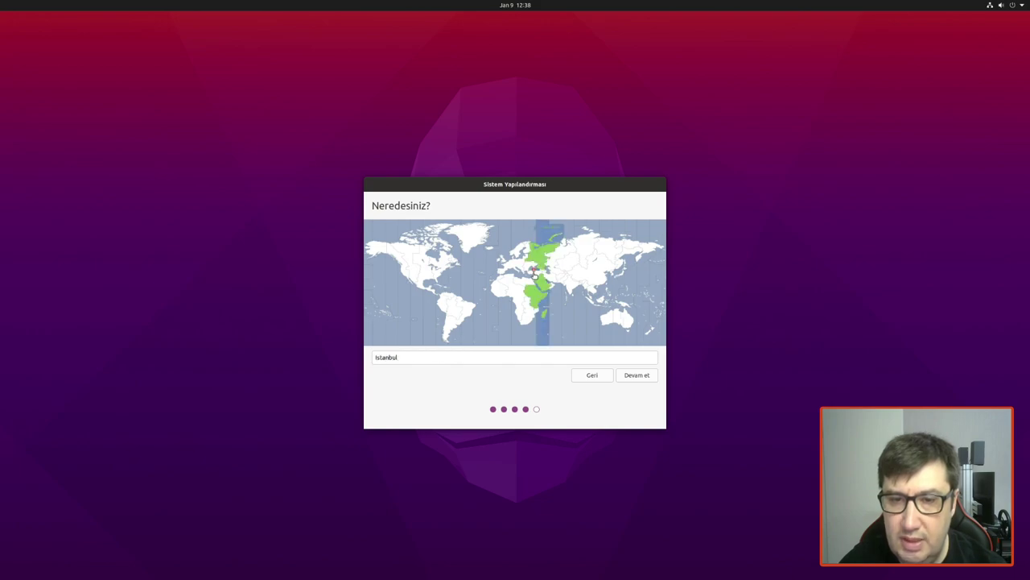
pyautogui.click(630, 376)
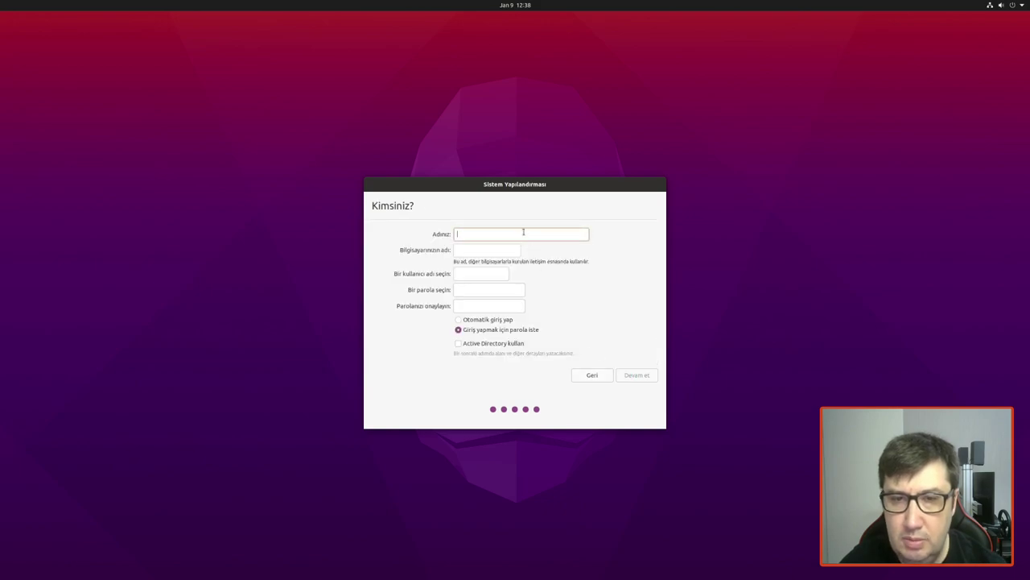
# Step: Enter the user's full name and set the computer name to TeknoPi
pyautogui.write('TEknoEvrim')
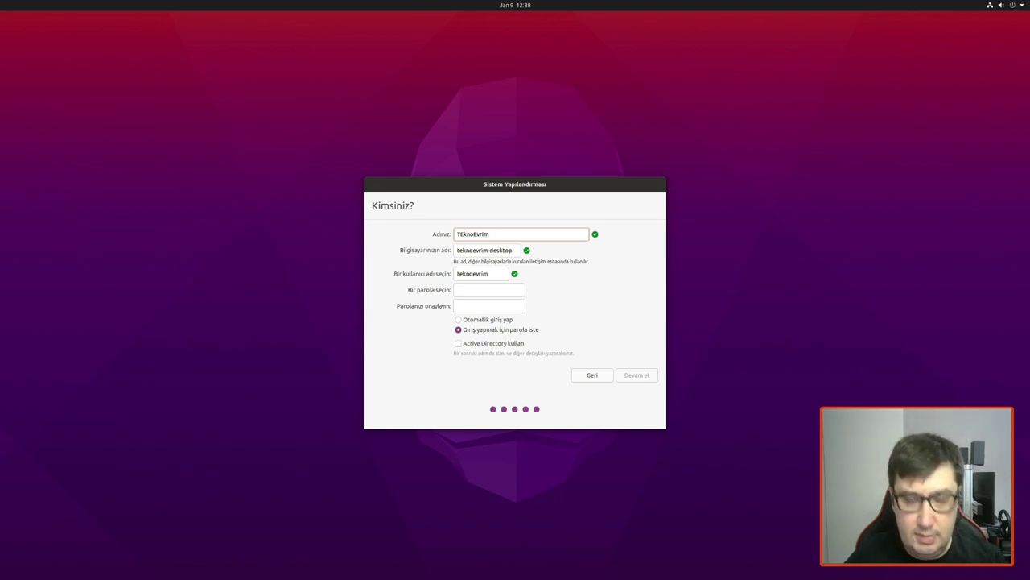
pyautogui.press('BackSpace')
pyautogui.write('e')
pyautogui.press('Tab')
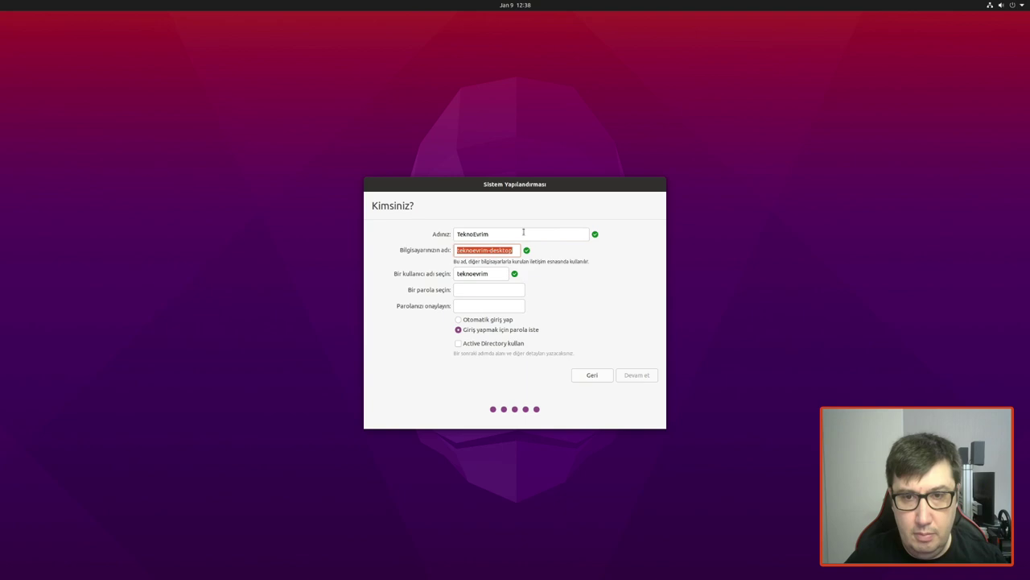
pyautogui.doubleClick(473, 233)
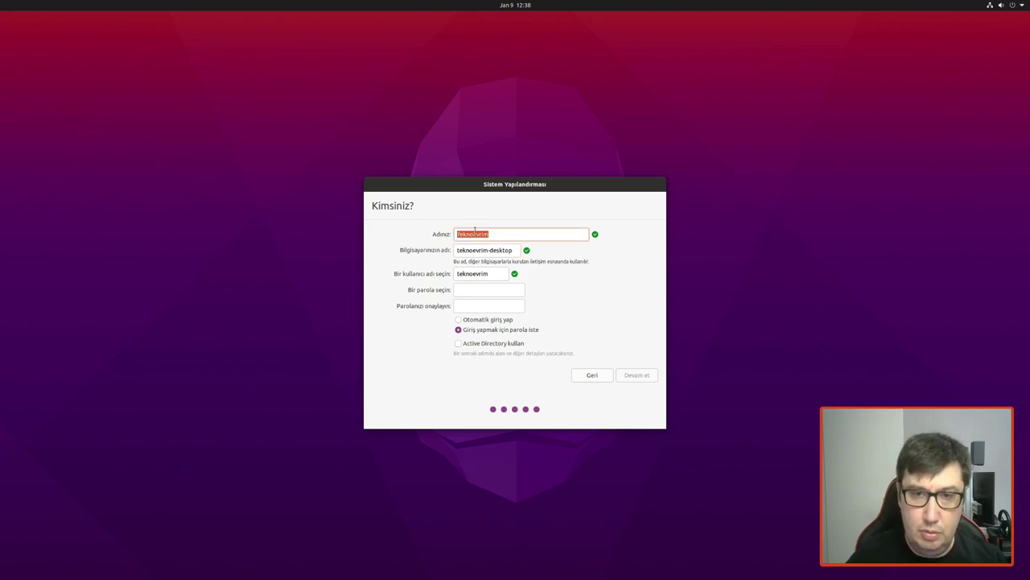
pyautogui.write('Mehmet')
pyautogui.press('Tab')
pyautogui.write('TeknoEvrim')
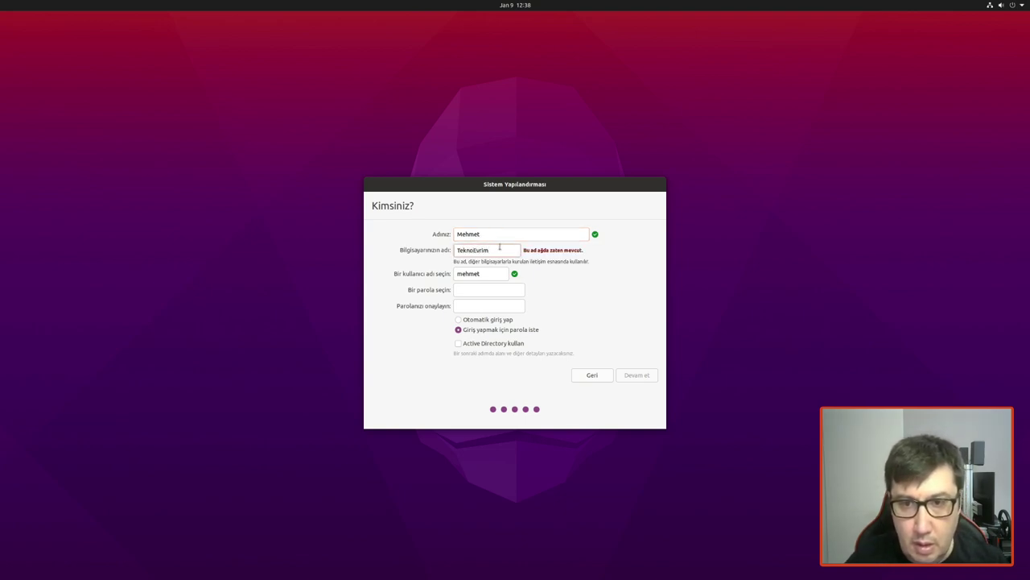
pyautogui.write('99')
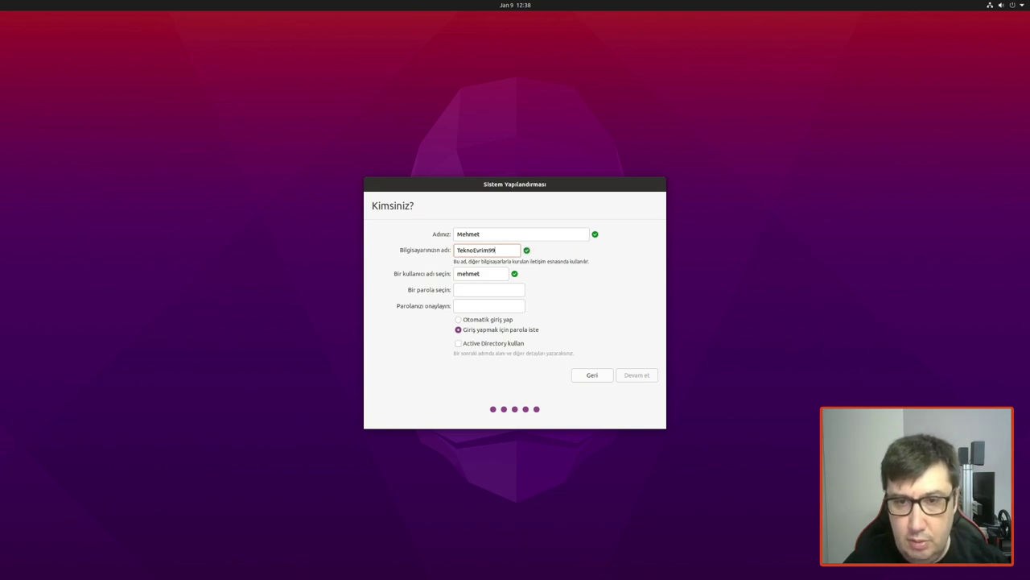
pyautogui.press('BackSpace')
pyautogui.press('BackSpace')
pyautogui.press('BackSpace')
pyautogui.press('BackSpace')
pyautogui.press('BackSpace')
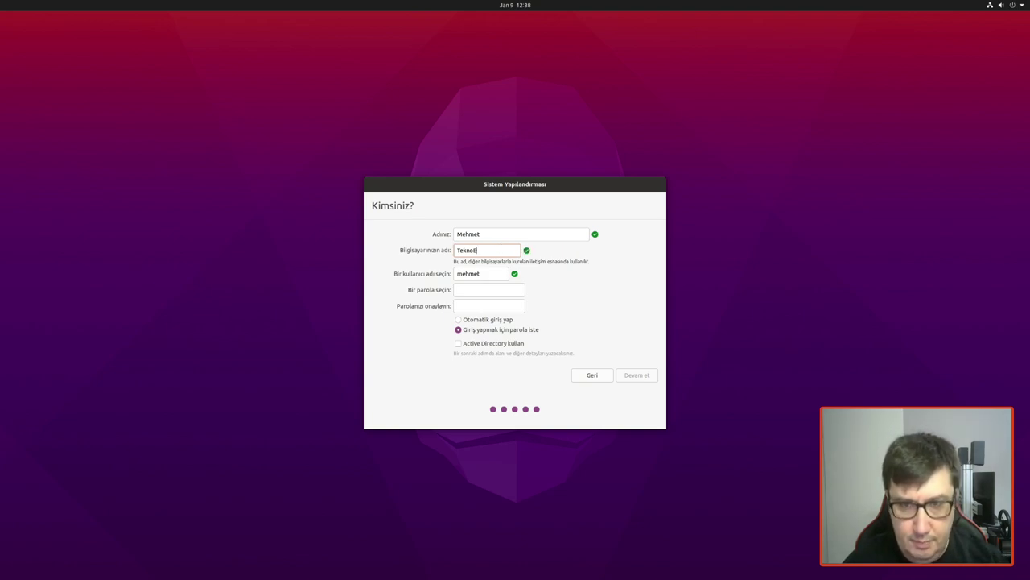
pyautogui.press('BackSpace')
pyautogui.write('P')
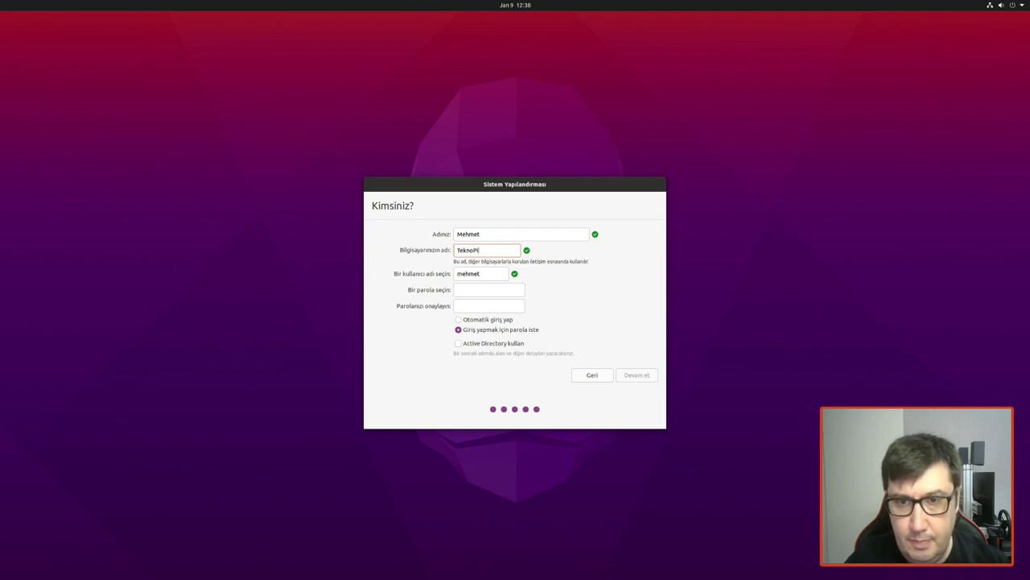
# Step: Enter and confirm the account password, choose automatic login, and finish the setup
pyautogui.click(486, 292)
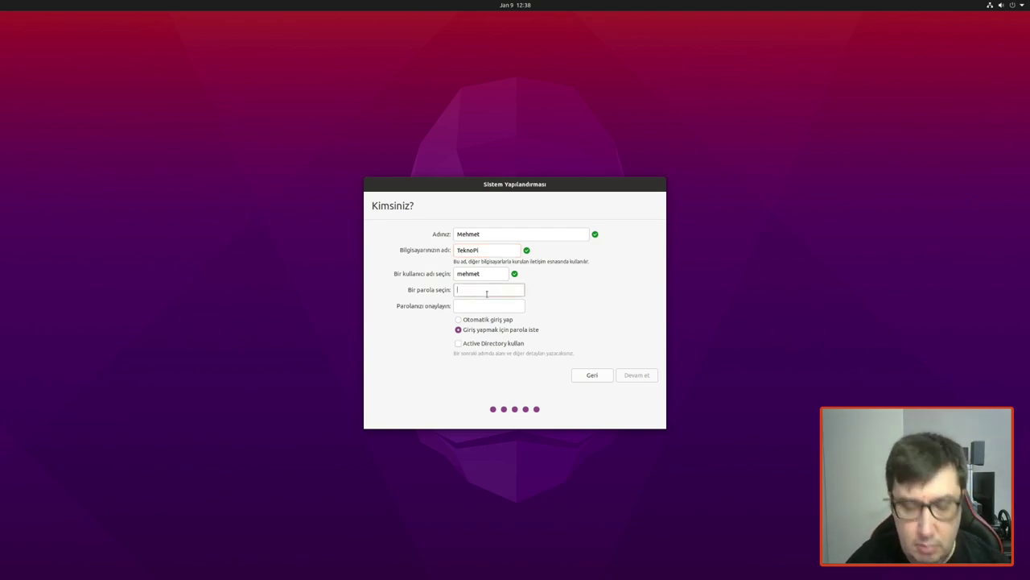
pyautogui.write('1234')
pyautogui.press('BackSpace')
pyautogui.press('BackSpace')
pyautogui.press('BackSpace')
pyautogui.press('BackSpace')
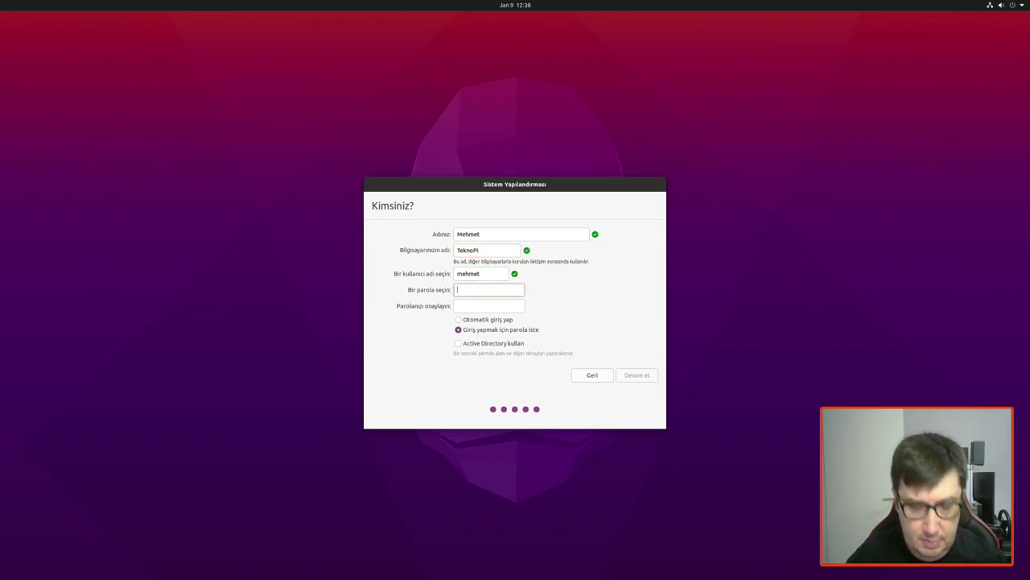
pyautogui.write('123456')
pyautogui.press('Tab')
pyautogui.write('12')
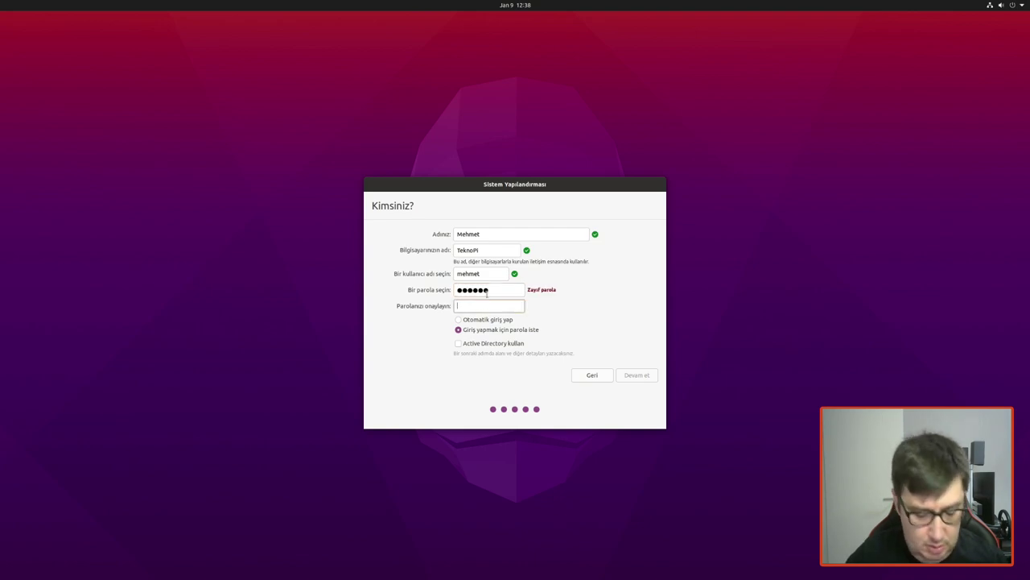
pyautogui.write('34567')
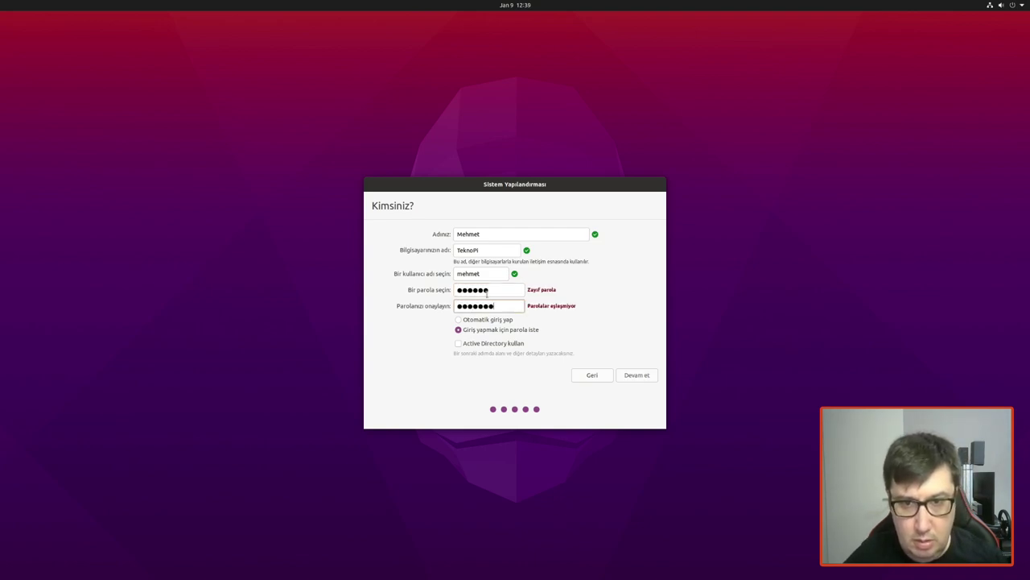
pyautogui.press('BackSpace')
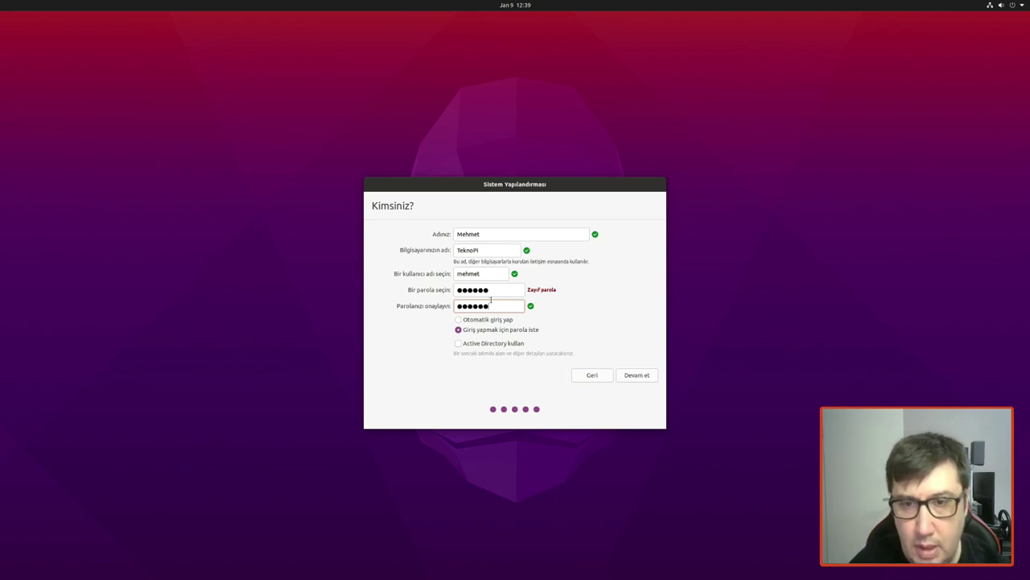
pyautogui.click(497, 323)
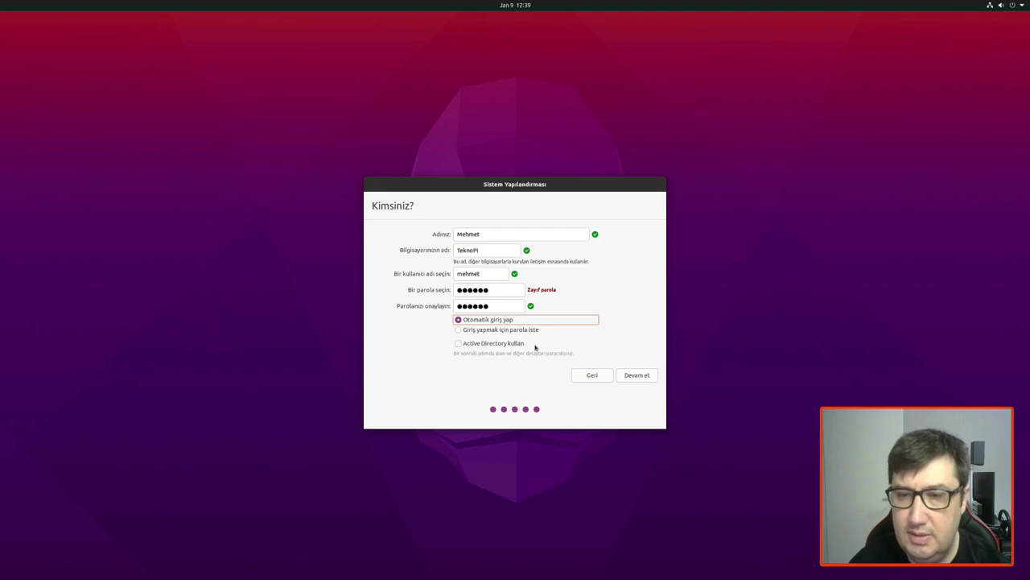
pyautogui.click(636, 377)
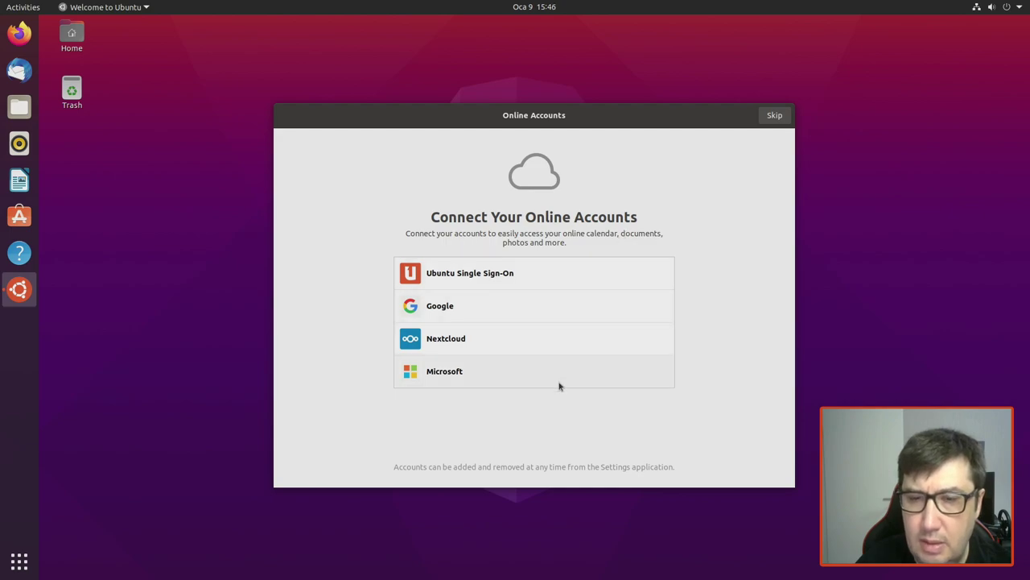
# Step: Skip Online Accounts, choose not to send system info, and finish the welcome tour with Done
pyautogui.click(774, 116)
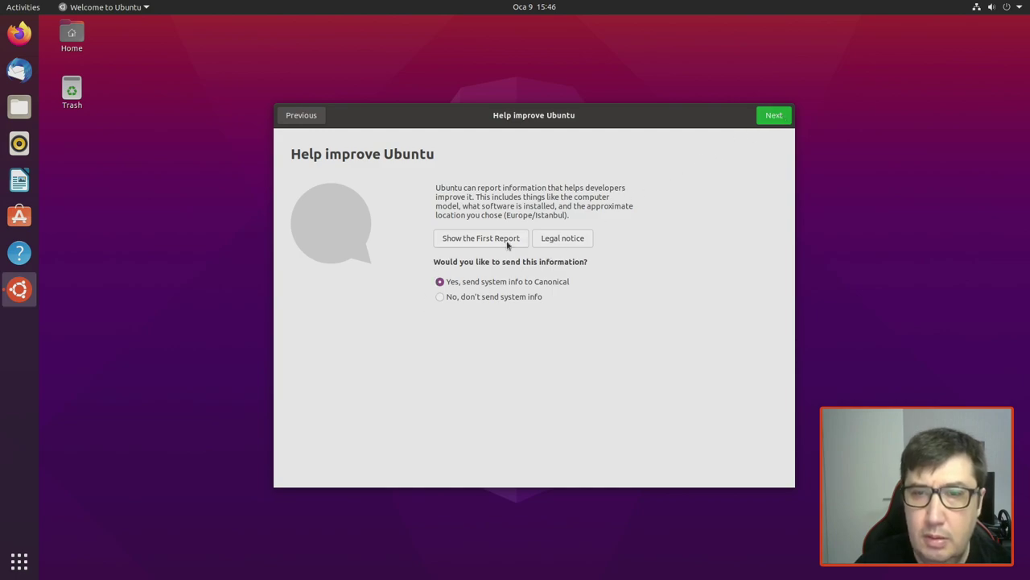
pyautogui.click(474, 298)
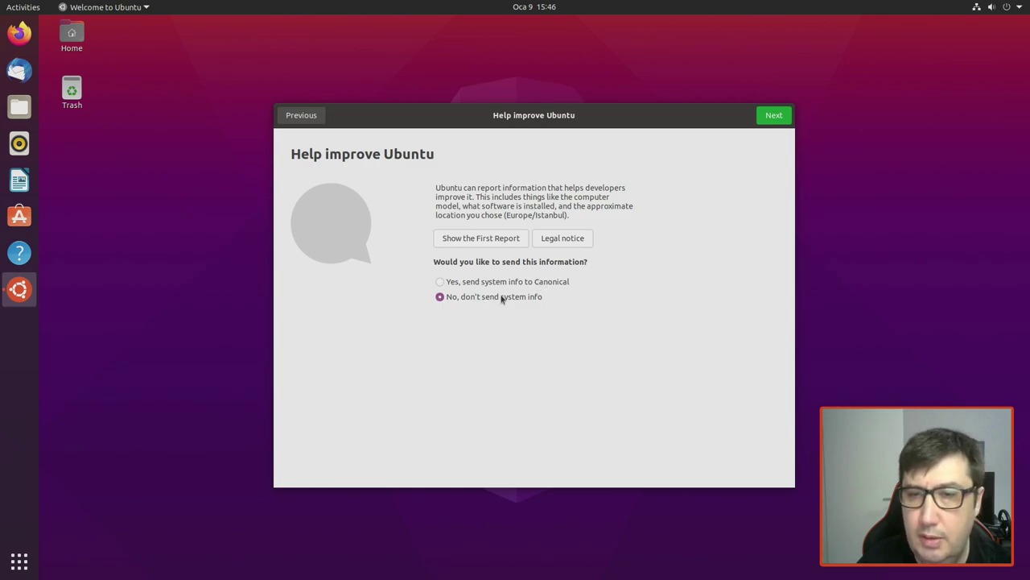
pyautogui.click(775, 115)
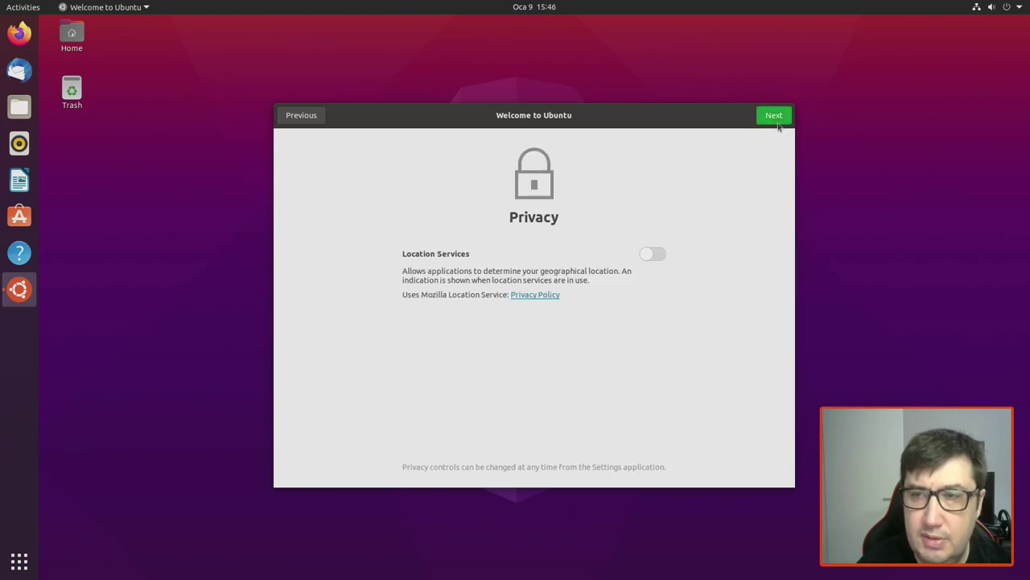
pyautogui.click(778, 120)
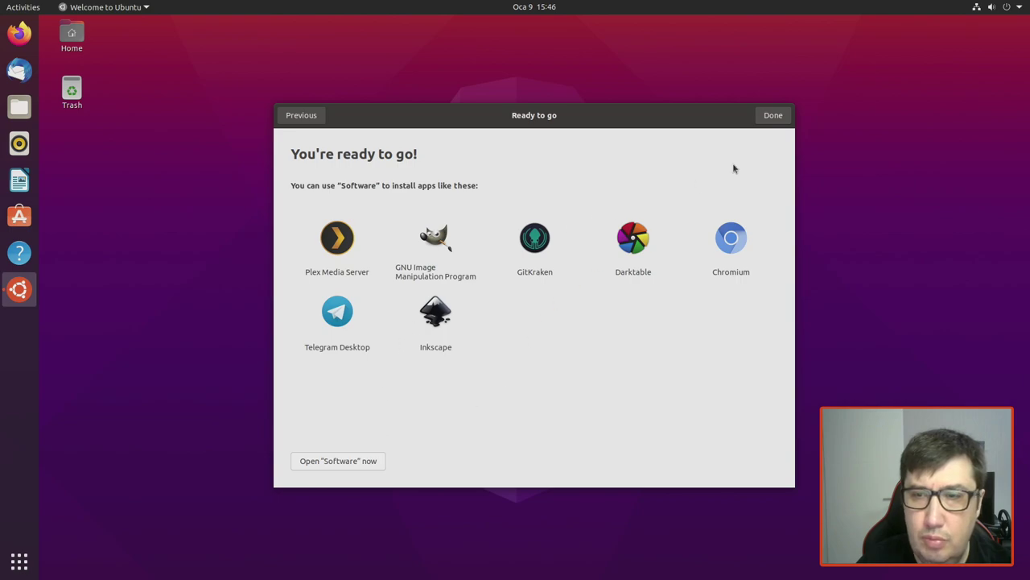
pyautogui.click(774, 118)
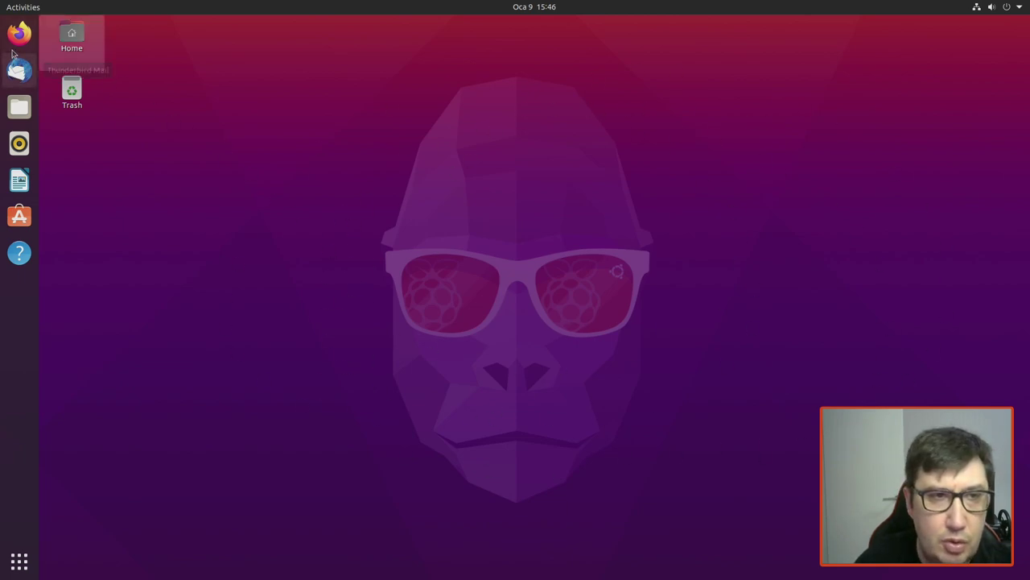
# Step: Launch Terminal from the second page of the Show Applications grid
pyautogui.click(20, 560)
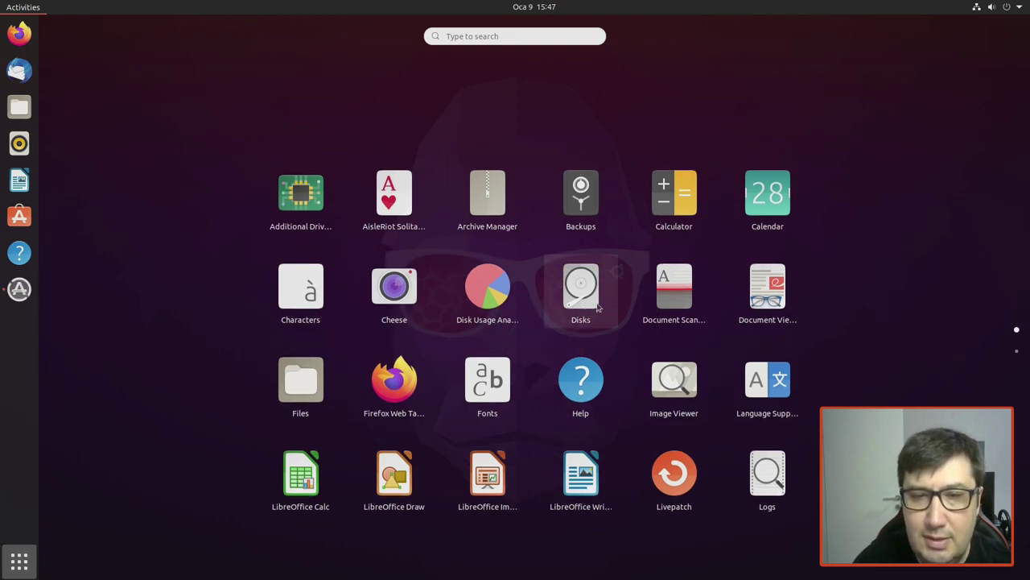
pyautogui.scroll(-1, 617, 295)
pyautogui.scroll(1, 616, 295)
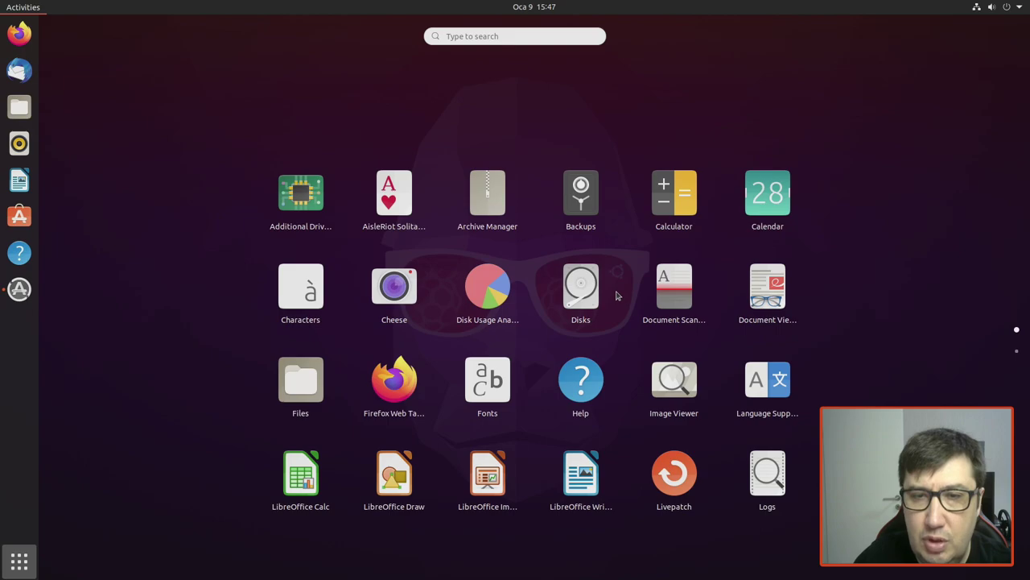
pyautogui.scroll(-1, 616, 296)
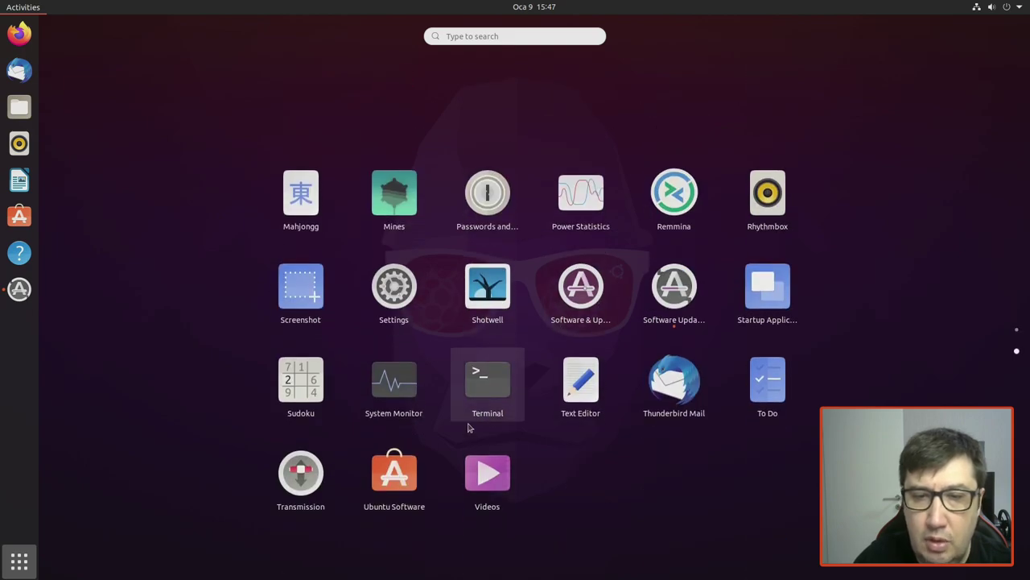
pyautogui.click(506, 356)
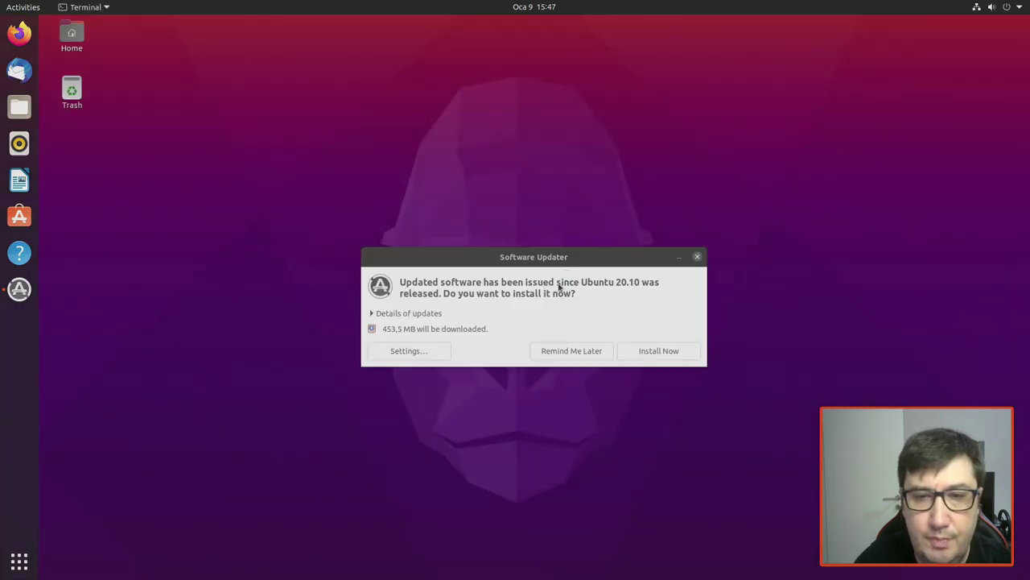
# Step: Close the Terminal window, moving the Software Updater prompt out of the way
pyautogui.moveTo(585, 258); pyautogui.dragTo(769, 164)
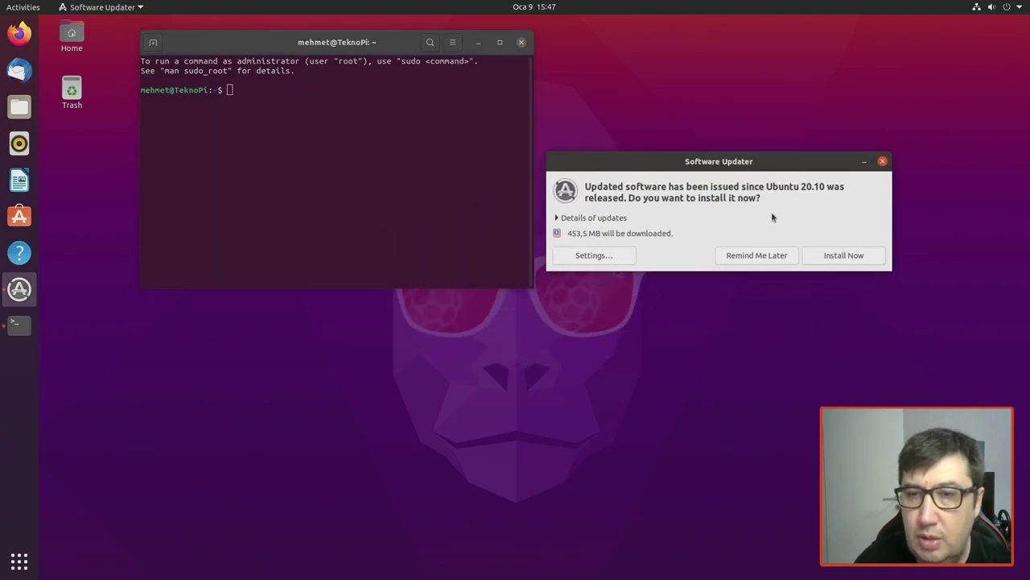
pyautogui.click(364, 213)
pyautogui.click(521, 42)
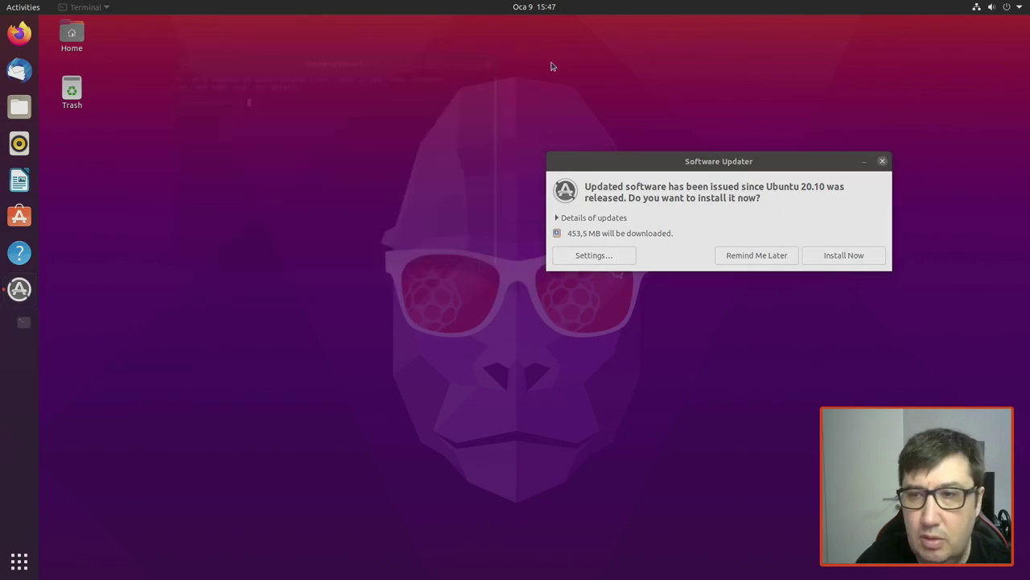
pyautogui.moveTo(755, 161); pyautogui.dragTo(545, 161)
# Step: Start installing the 453,5 MB of updates, authenticating with the account password
pyautogui.click(658, 256)
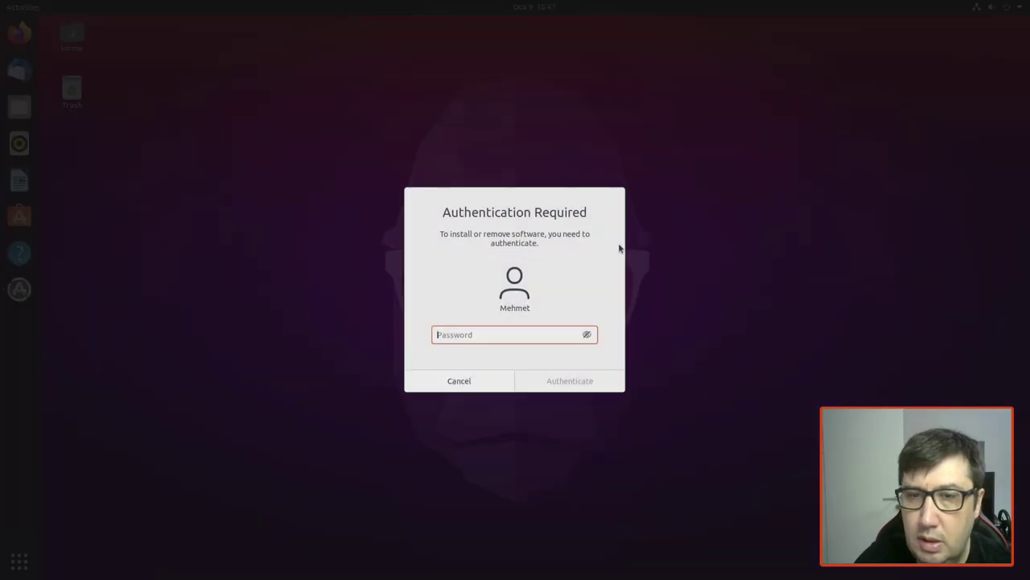
pyautogui.write('******')
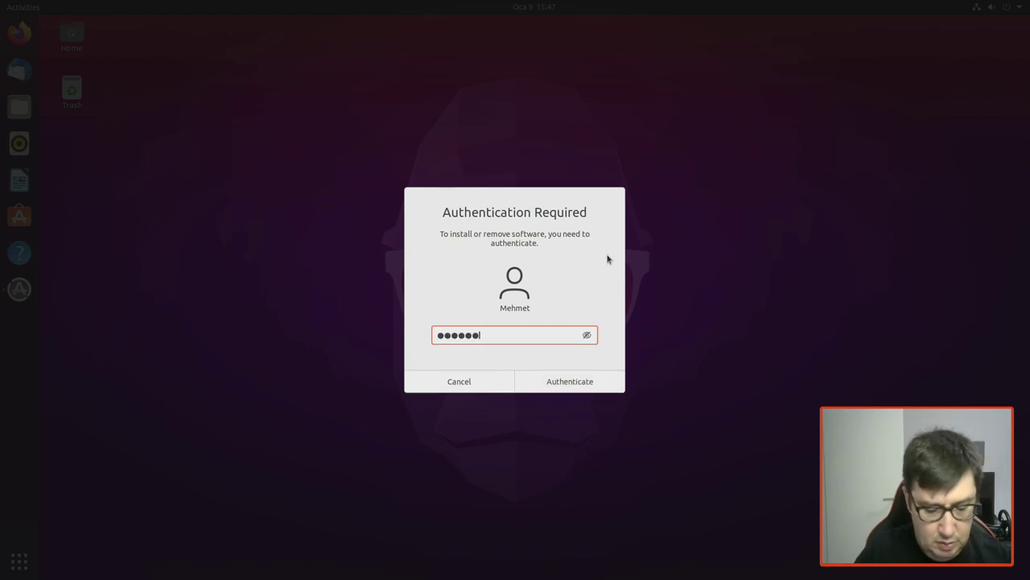
pyautogui.click(571, 383)
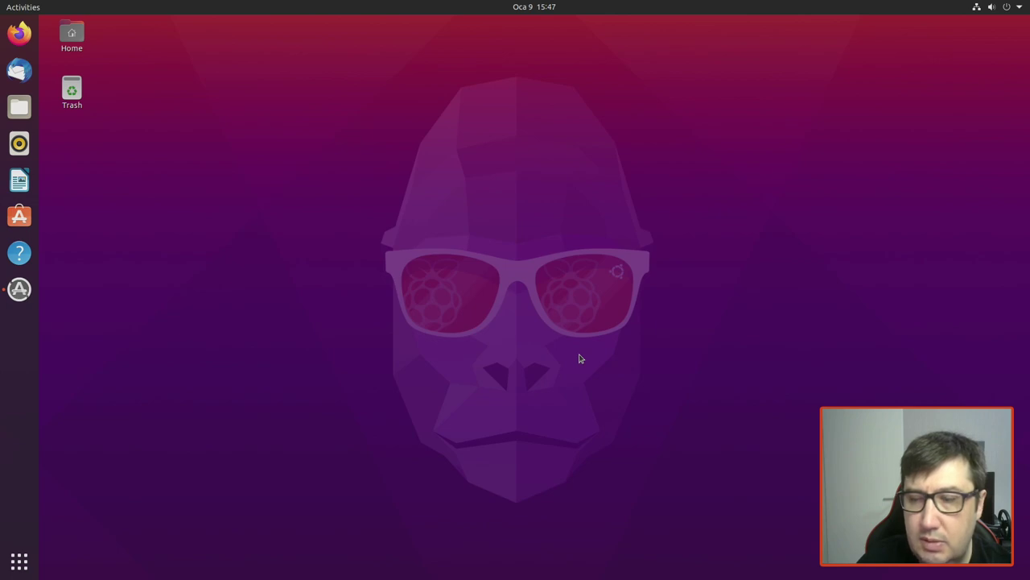
# Step: Show the update progress with package details, then Restart Now once installation completes
pyautogui.click(24, 291)
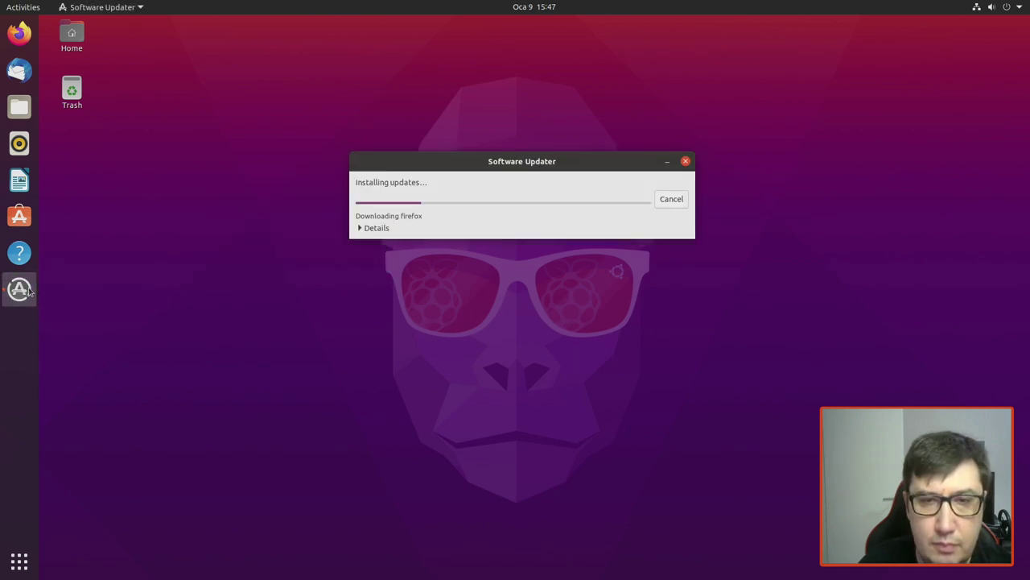
pyautogui.click(361, 229)
pyautogui.moveTo(531, 166); pyautogui.dragTo(530, 125)
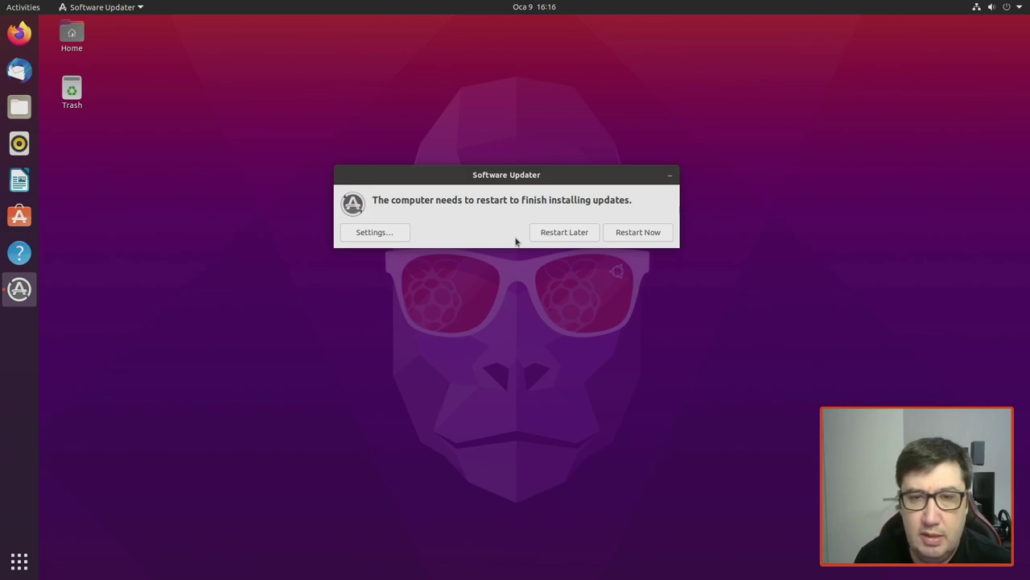
pyautogui.click(639, 235)
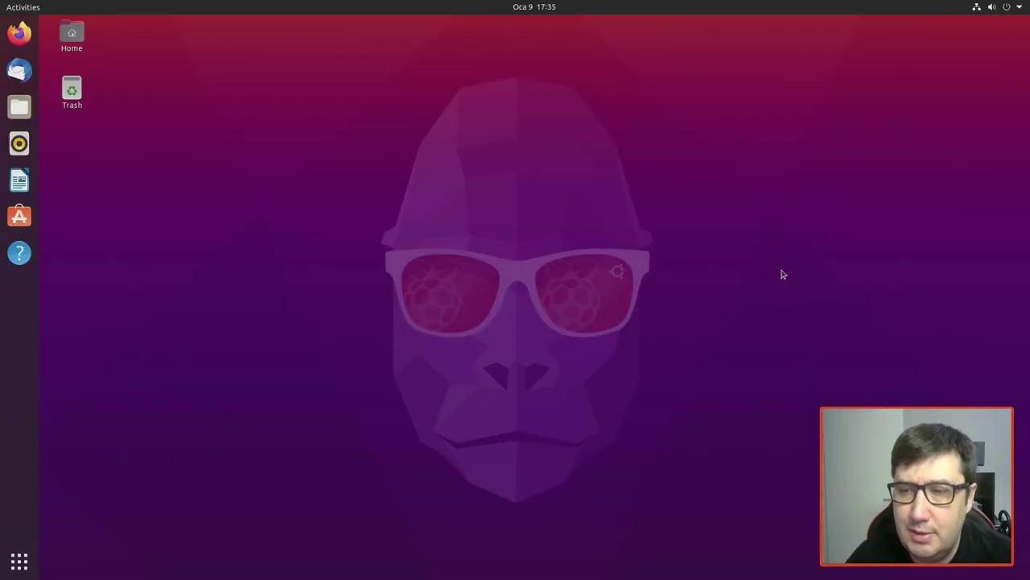
# Step: Expand the system menu's Wired, Wi-Fi, Bluetooth and Power Off / Log Out sections
pyautogui.click(1018, 8)
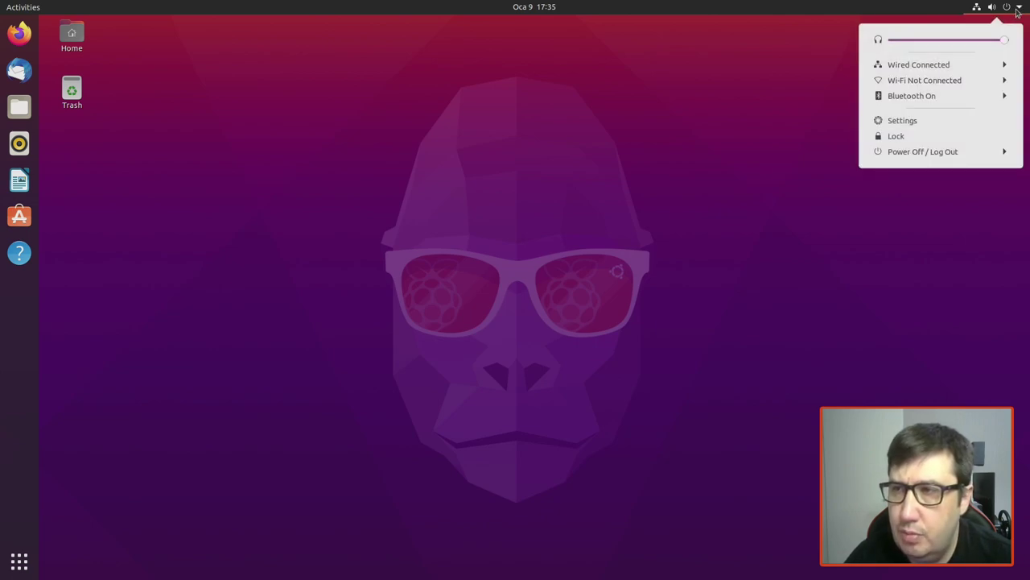
pyautogui.click(1016, 10)
pyautogui.click(1000, 9)
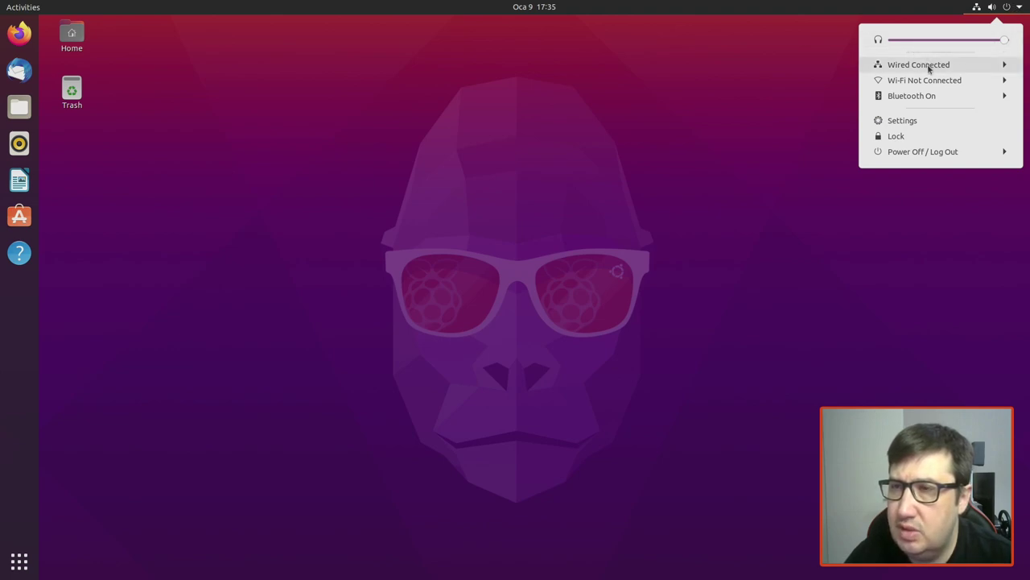
pyautogui.click(938, 67)
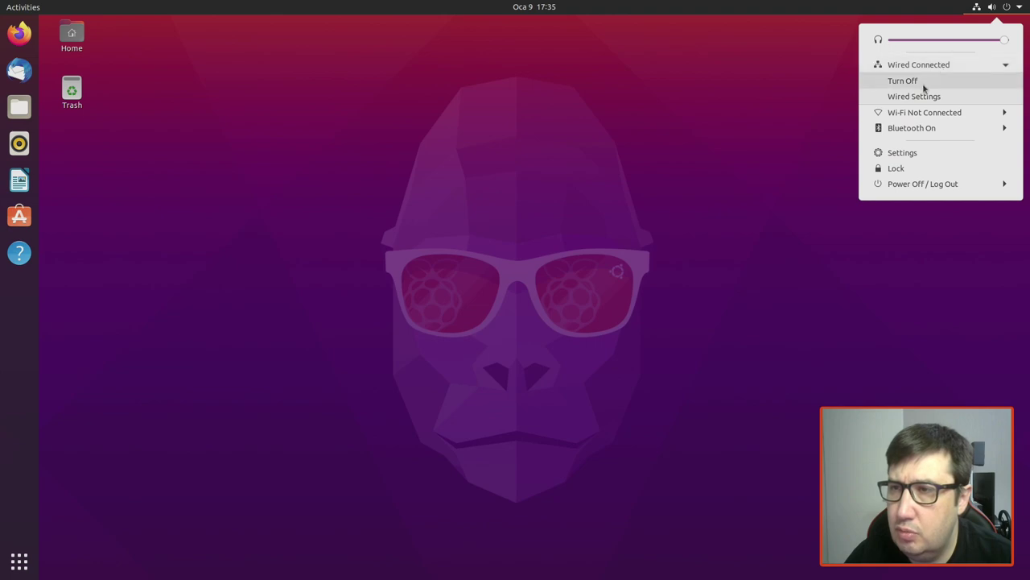
pyautogui.click(921, 112)
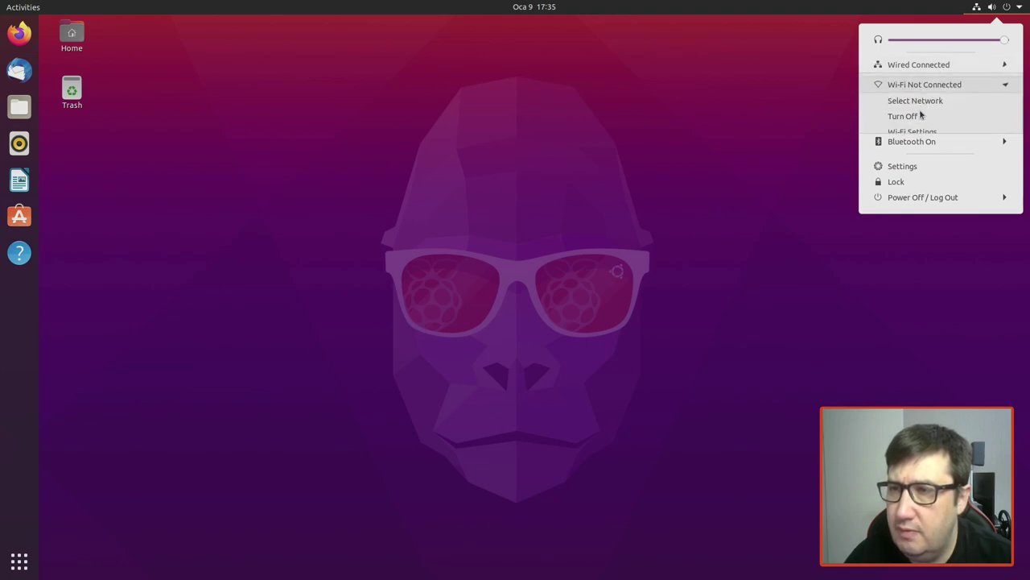
pyautogui.click(919, 145)
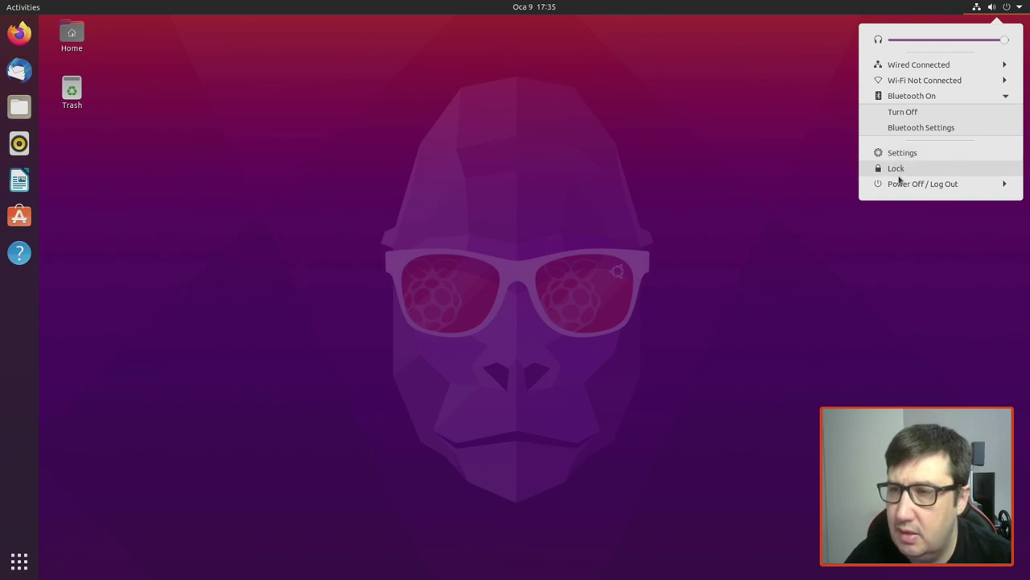
pyautogui.click(935, 184)
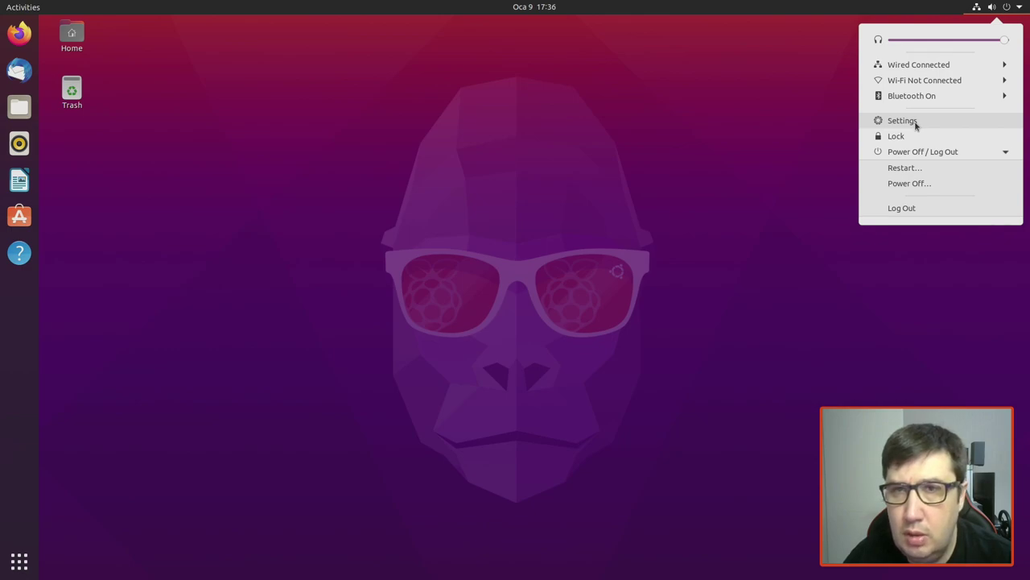
# Step: Open Settings from the system menu and view the Date & Time page
pyautogui.click(903, 121)
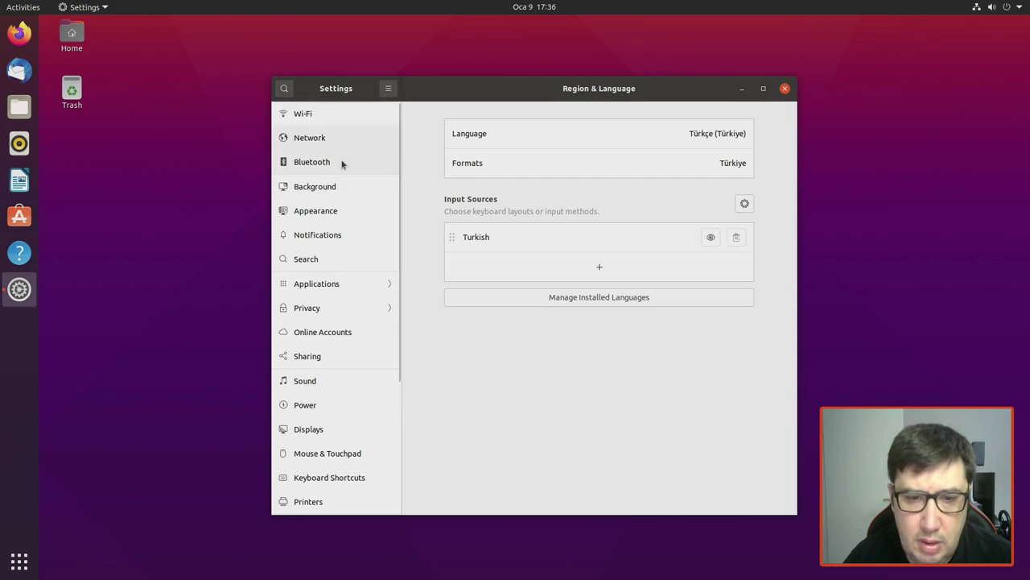
pyautogui.scroll(-5, 350, 201)
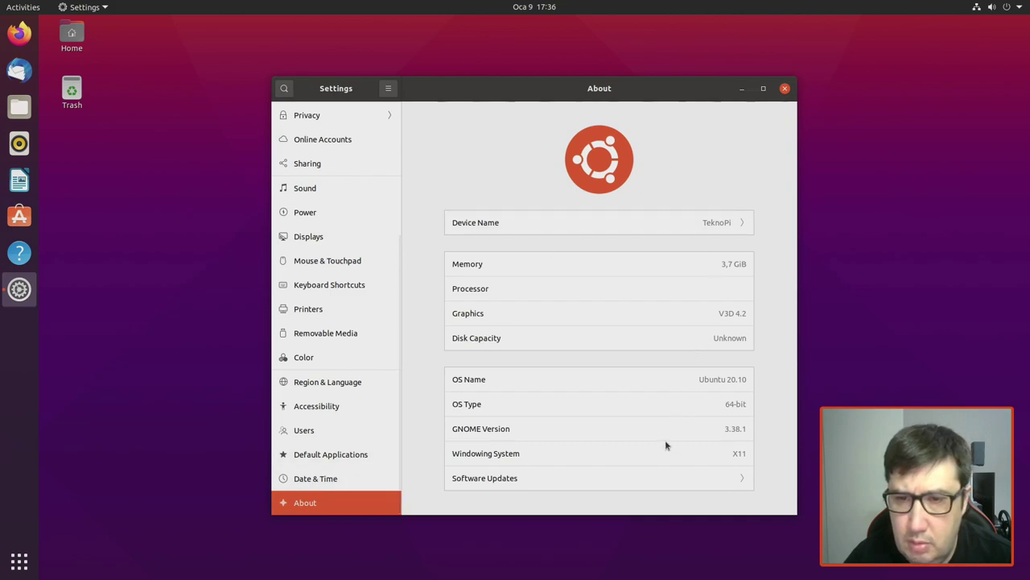
pyautogui.click(343, 478)
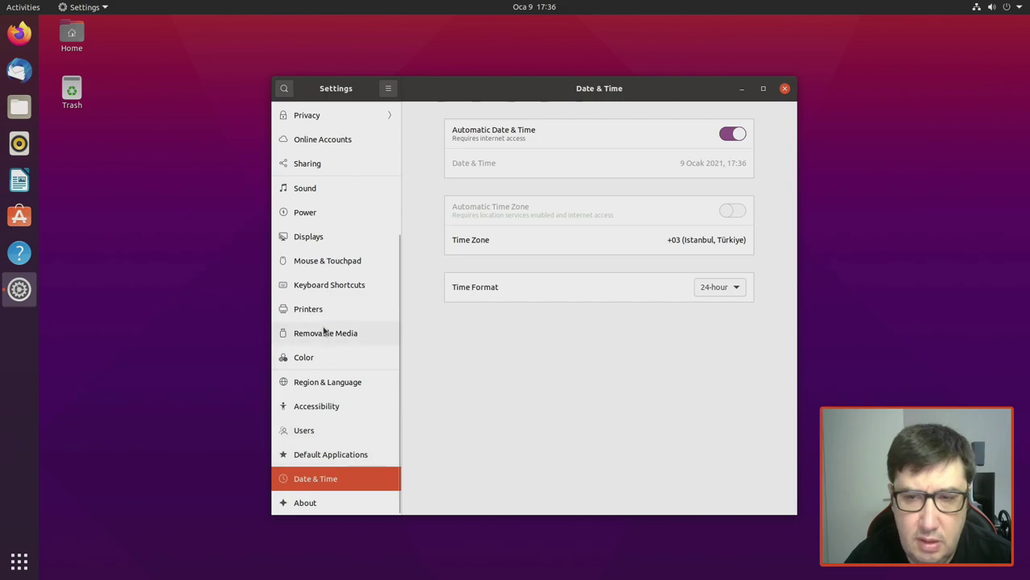
pyautogui.scroll(5, 324, 330)
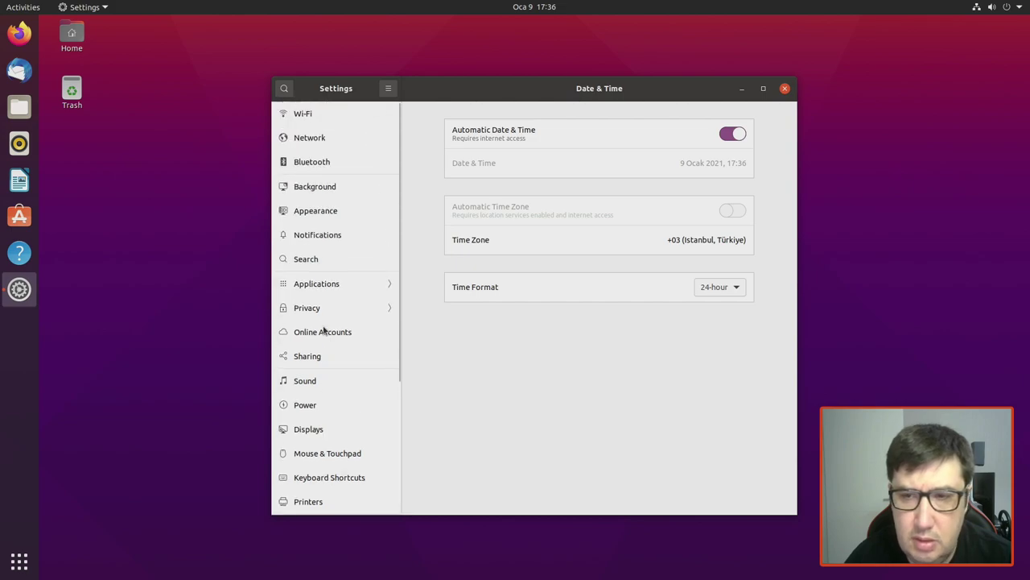
# Step: Set Appearance window colours to Dark, then go to the Background page
pyautogui.click(326, 212)
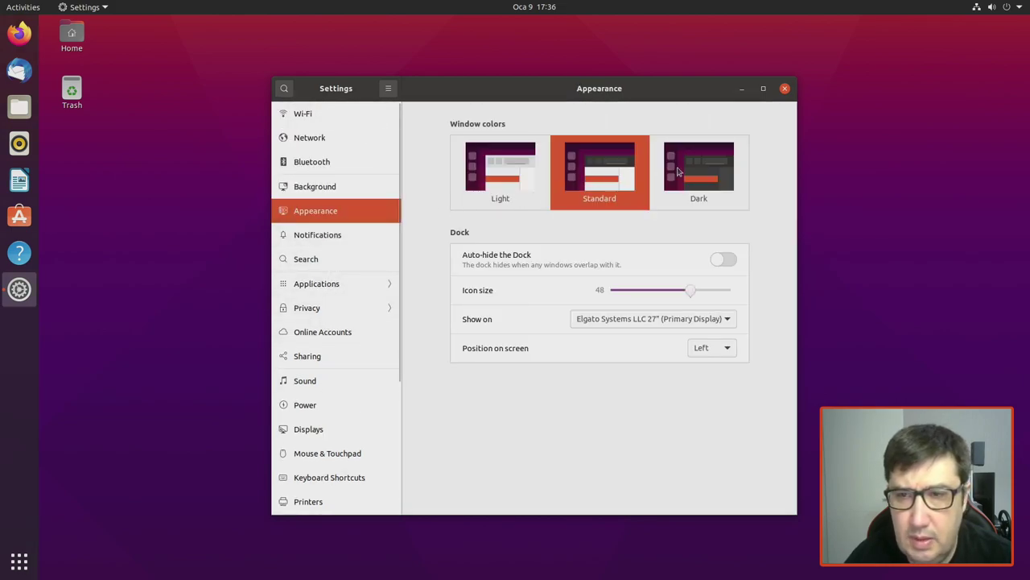
pyautogui.click(721, 172)
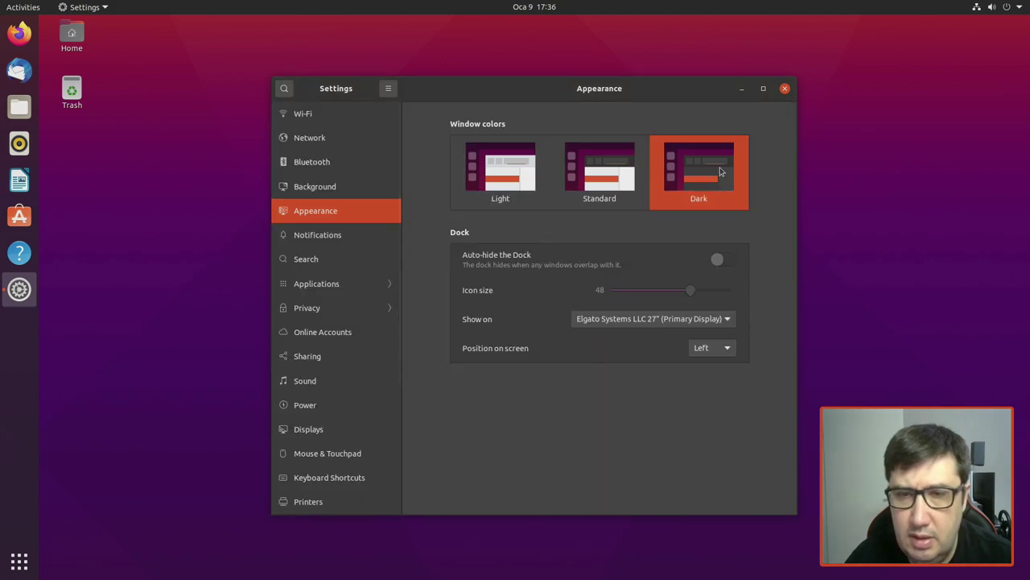
pyautogui.click(304, 187)
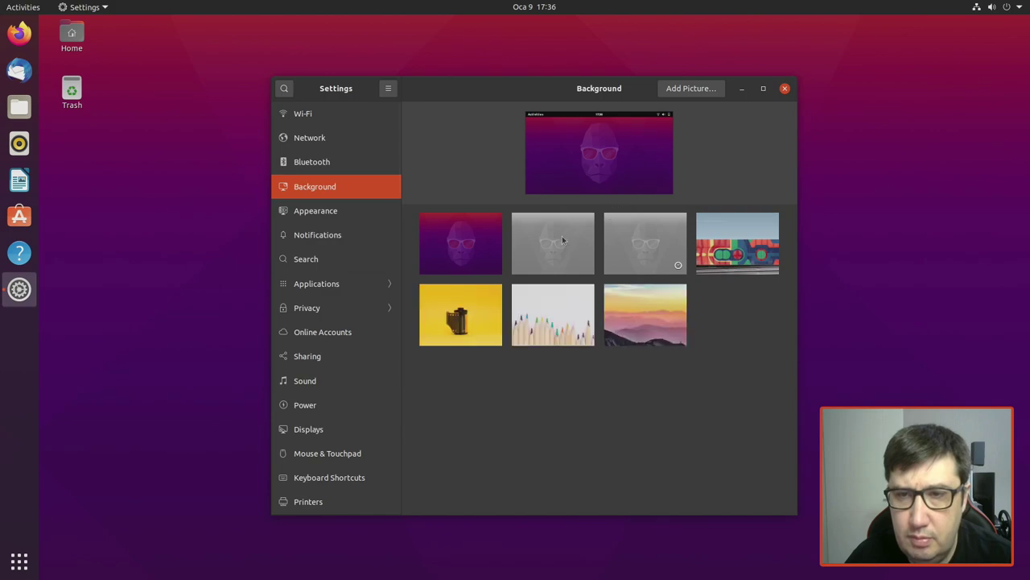
# Step: Set the grey gorilla picture as wallpaper and view Notifications settings
pyautogui.click(571, 239)
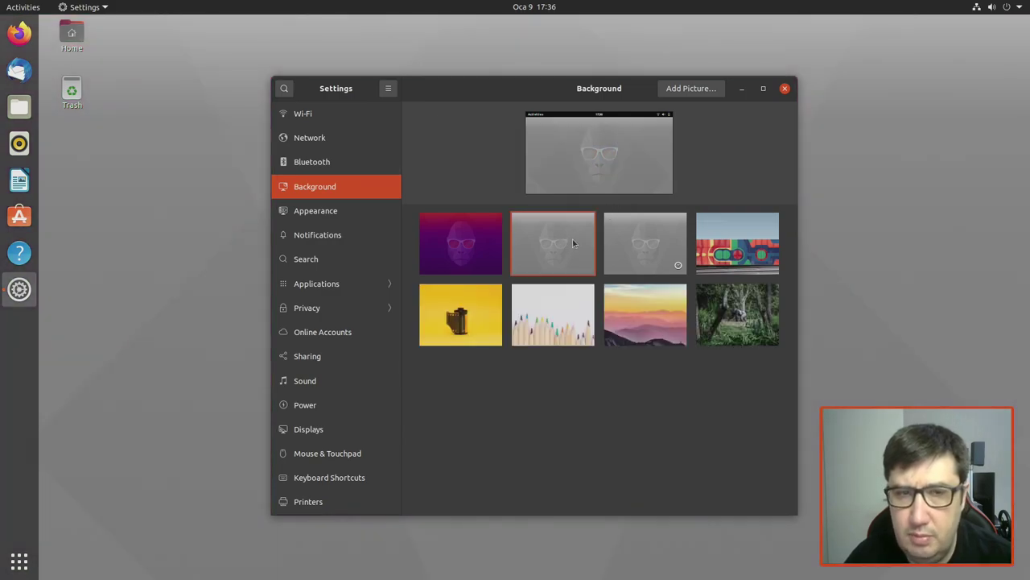
pyautogui.moveTo(527, 97); pyautogui.dragTo(496, 84)
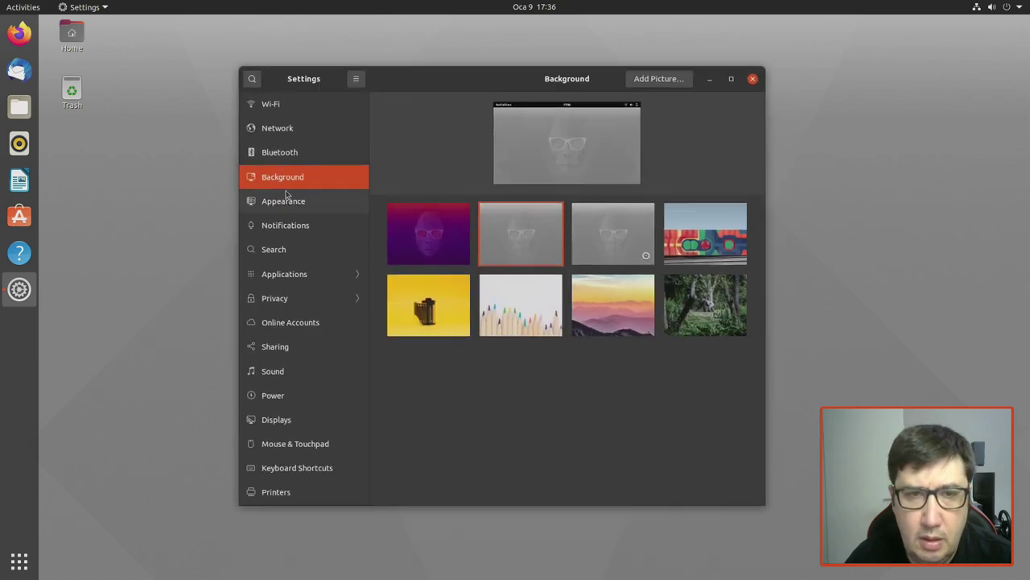
pyautogui.click(283, 225)
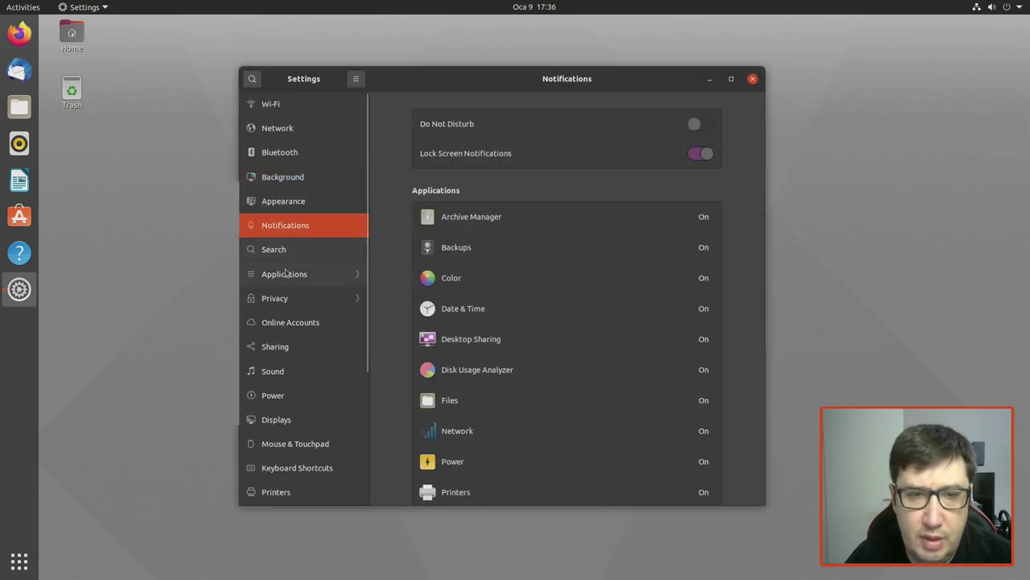
# Step: Browse the Applications and Power settings pages, then close Settings
pyautogui.click(291, 280)
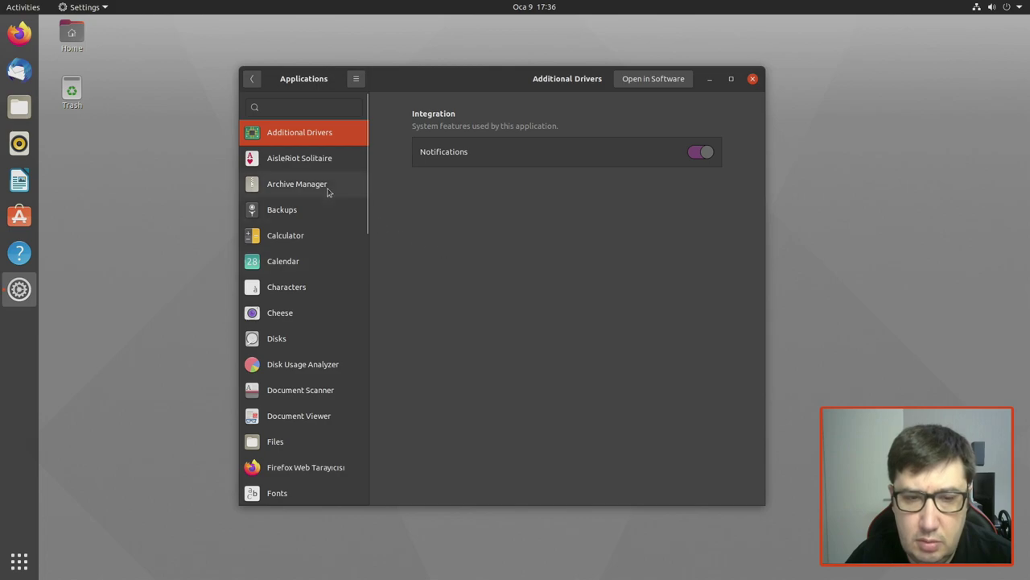
pyautogui.scroll(-5, 320, 234)
pyautogui.scroll(-3, 315, 268)
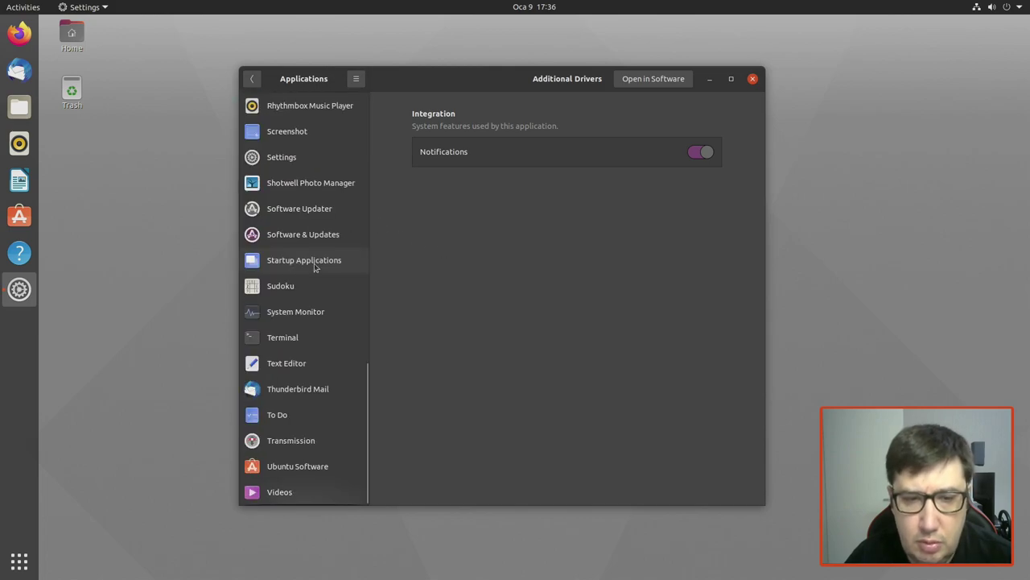
pyautogui.scroll(20, 315, 267)
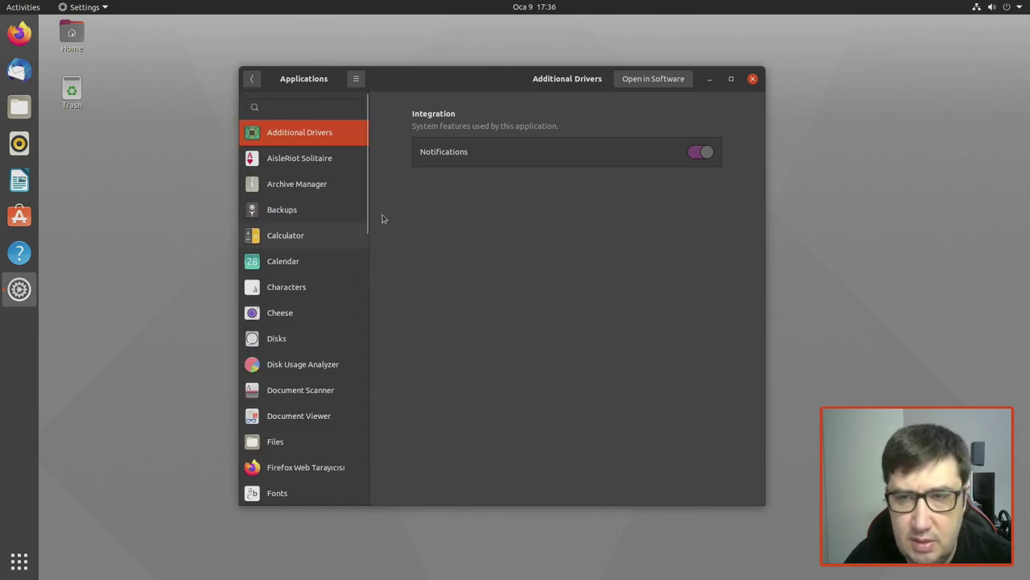
pyautogui.click(254, 78)
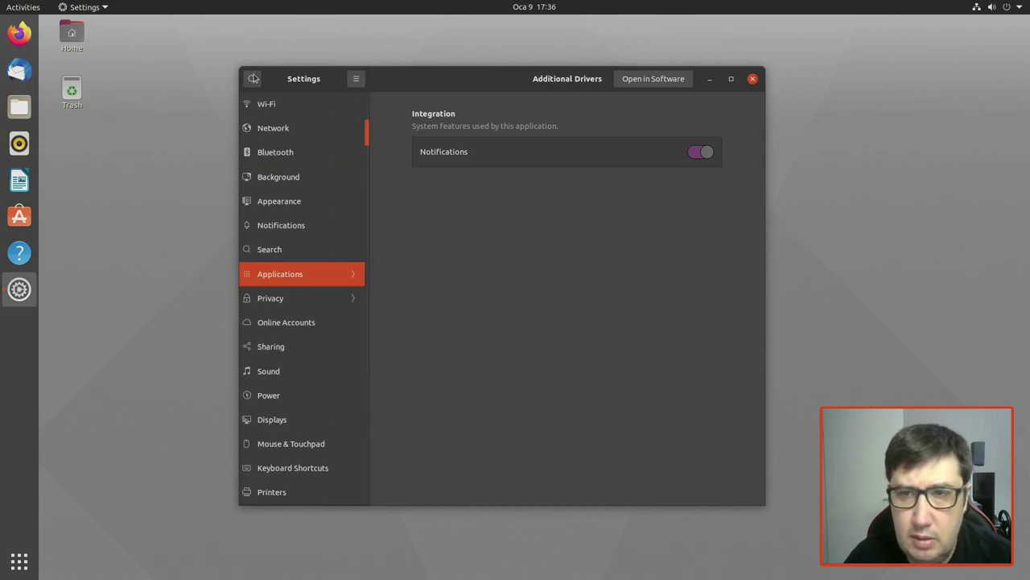
pyautogui.click(300, 385)
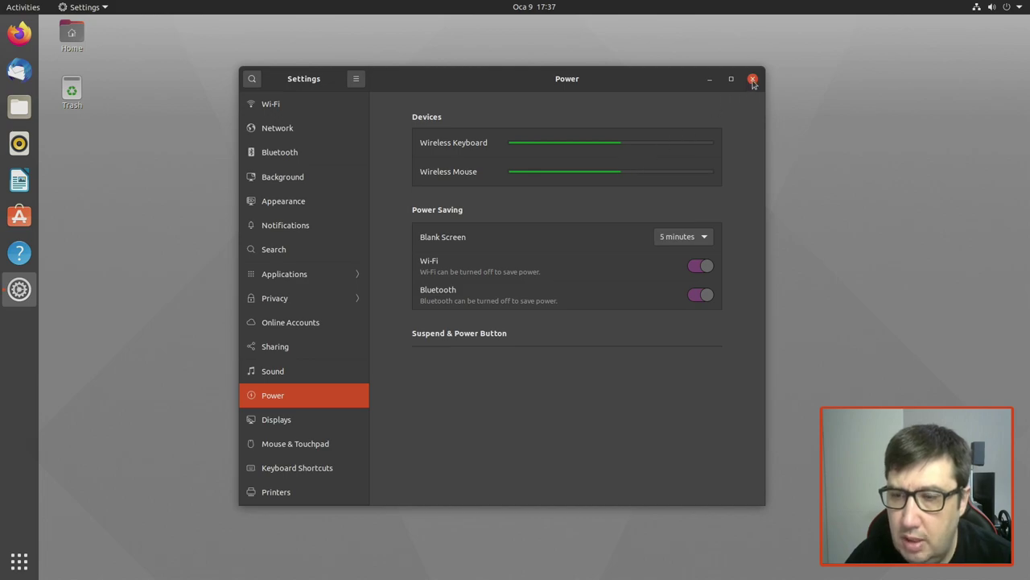
pyautogui.click(753, 80)
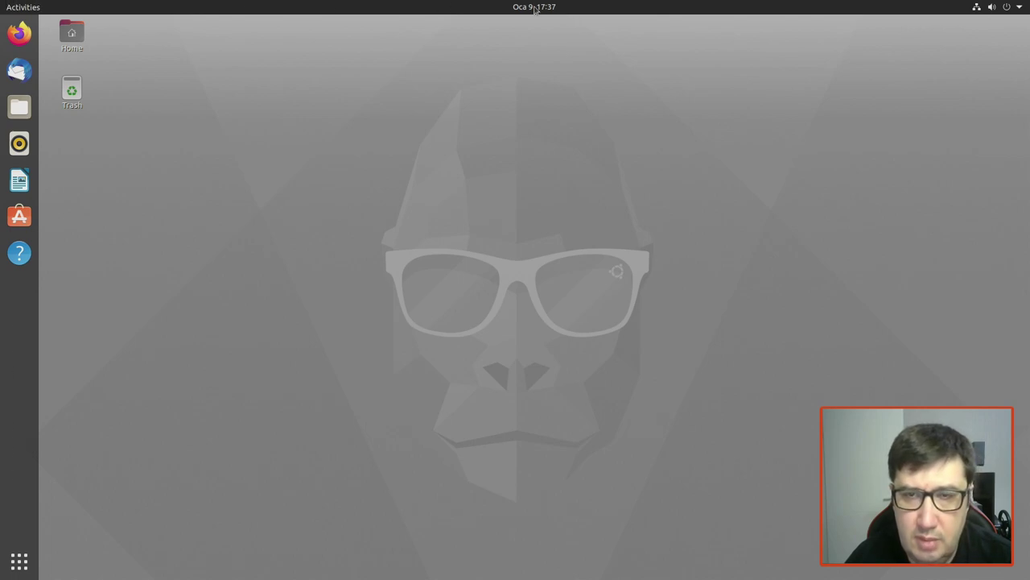
# Step: Open the Home folder in Files, then close it again
pyautogui.click(22, 8)
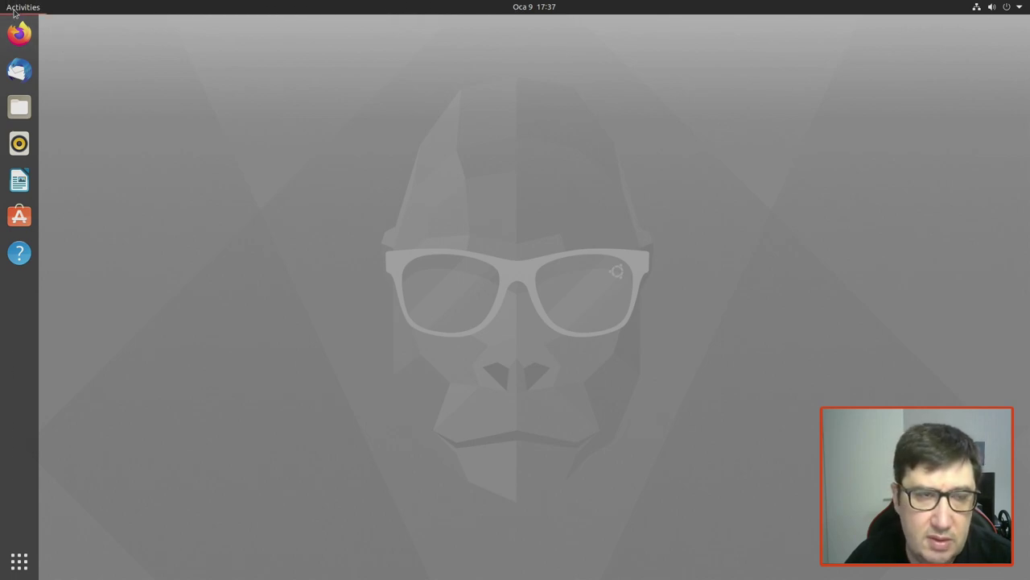
pyautogui.click(22, 8)
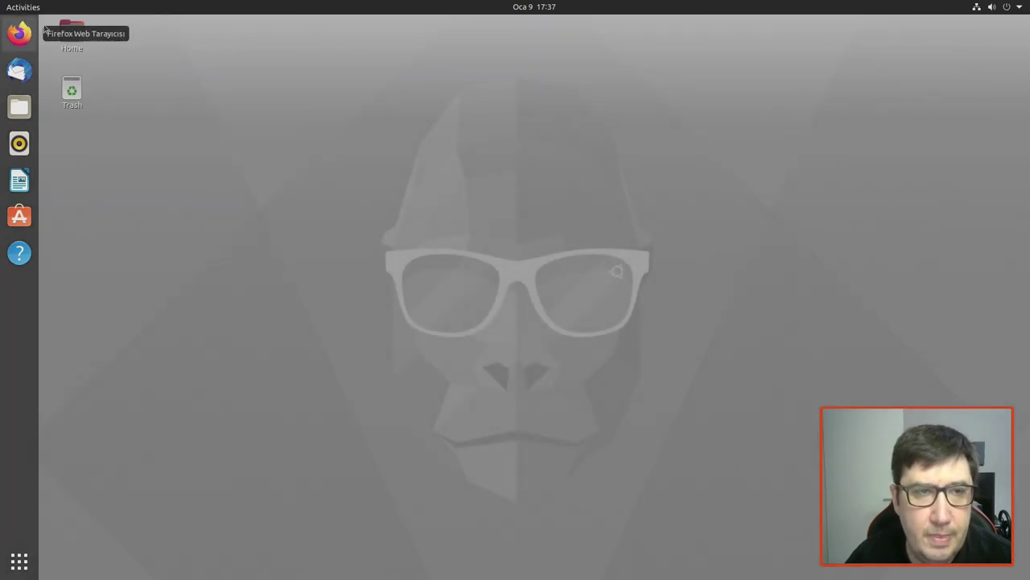
pyautogui.click(70, 40)
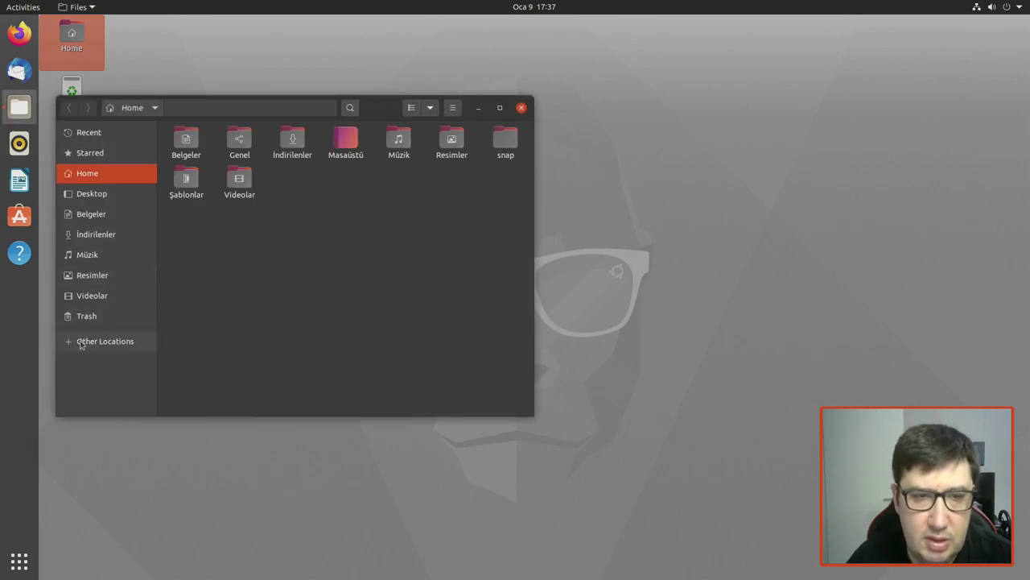
pyautogui.click(521, 108)
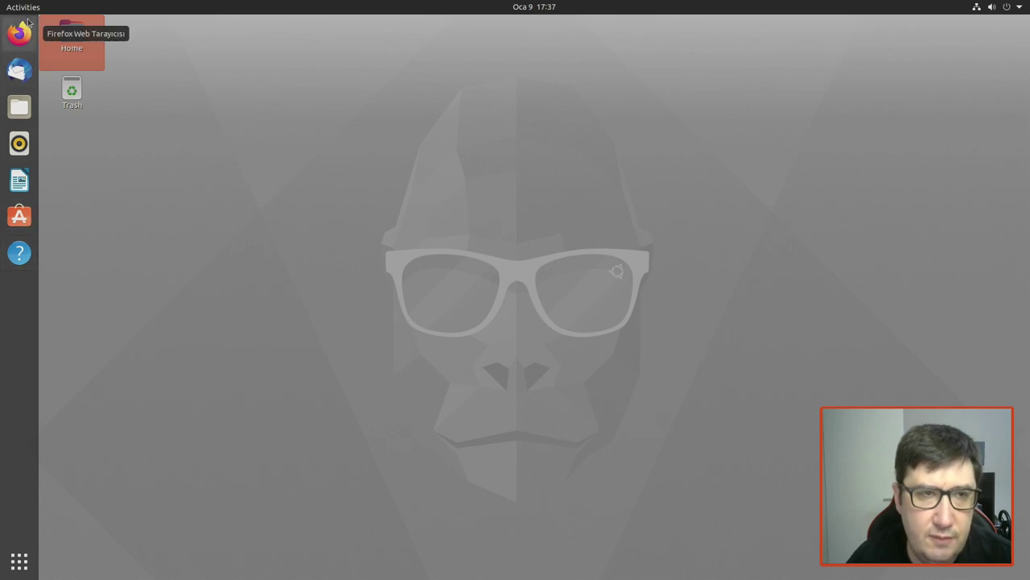
# Step: Remove Help from the dock favorites and launch Firefox
pyautogui.rightClick(14, 259)
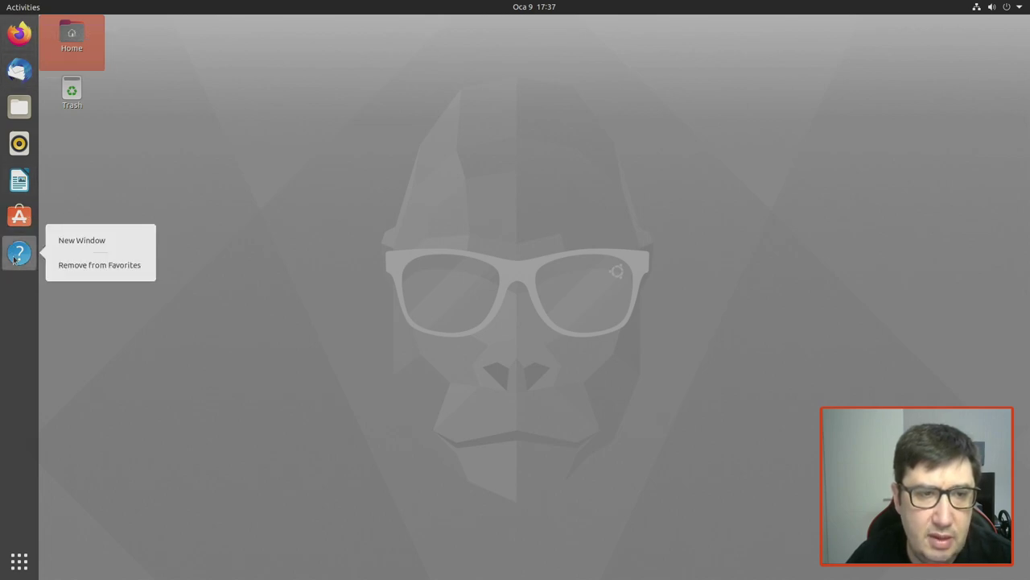
pyautogui.click(92, 265)
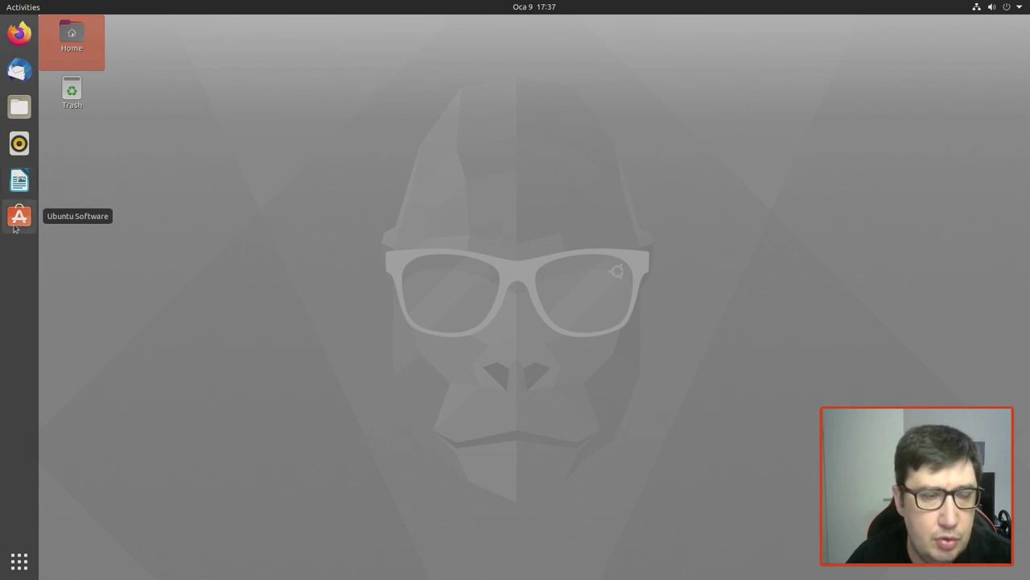
pyautogui.click(20, 33)
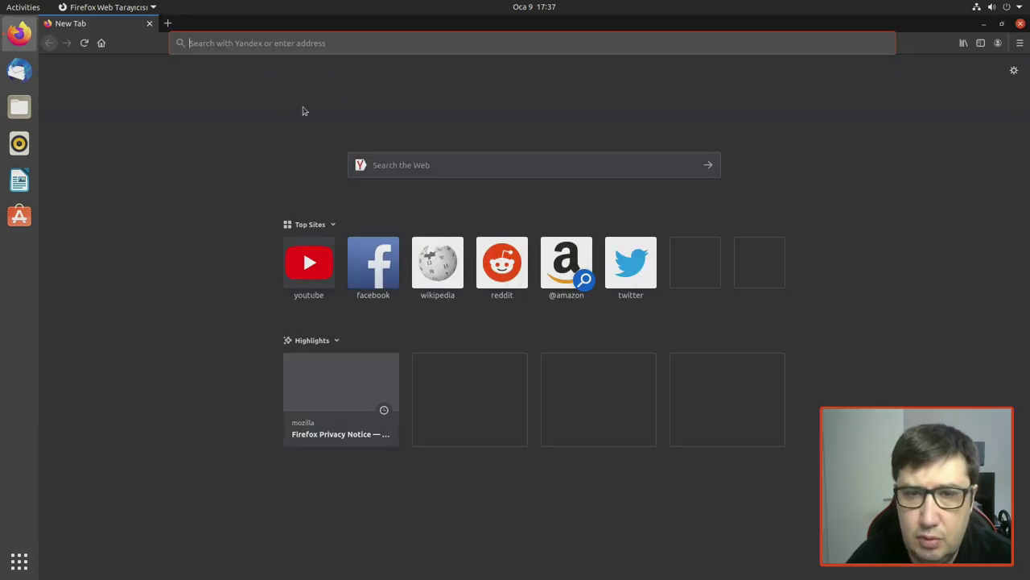
# Step: Open YouTube from the Top Sites tile on Firefox's New Tab page
pyautogui.click(304, 252)
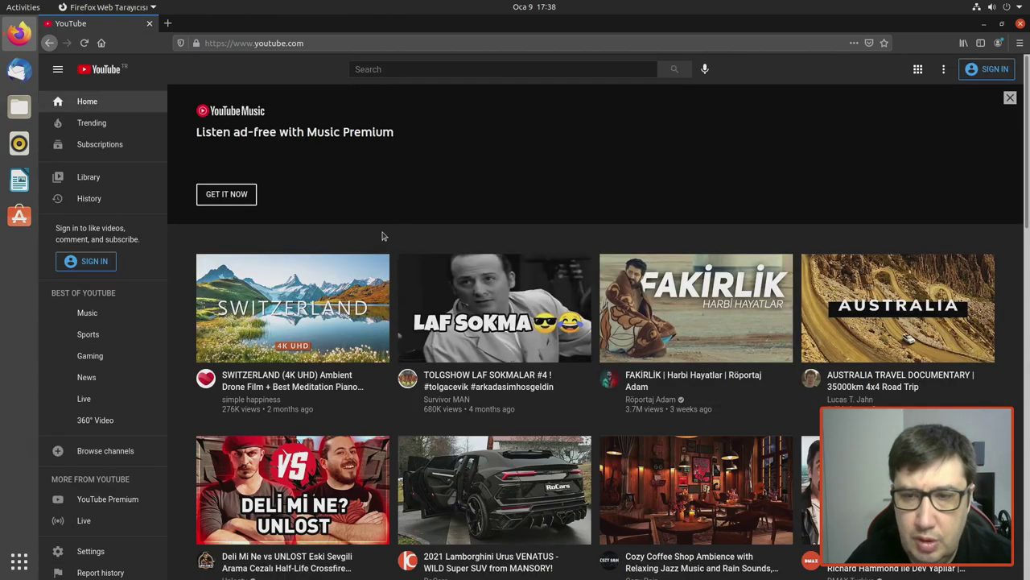
# Step: Play the 'SWITZERLAND (4K UHD) Ambient Drone Film' video from the YouTube home page
pyautogui.click(276, 326)
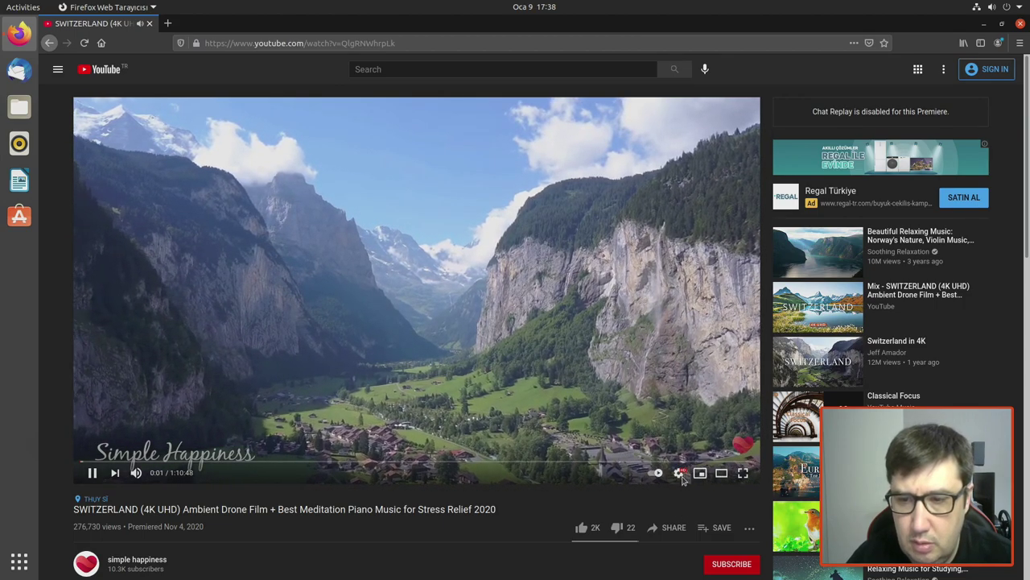
# Step: Show the Stats for nerds overlay on the playing Switzerland drone video
pyautogui.click(680, 473)
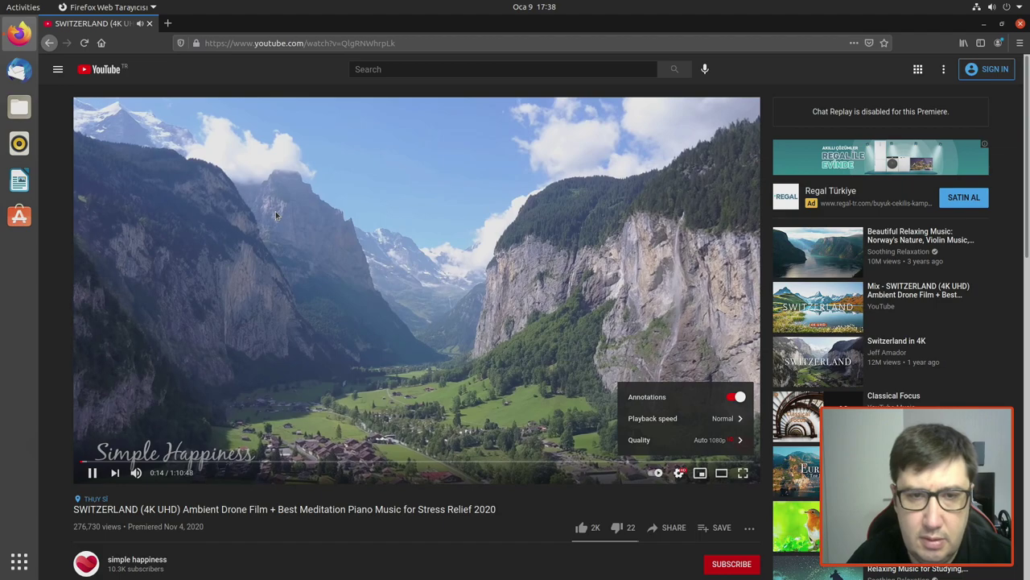
pyautogui.rightClick(275, 214)
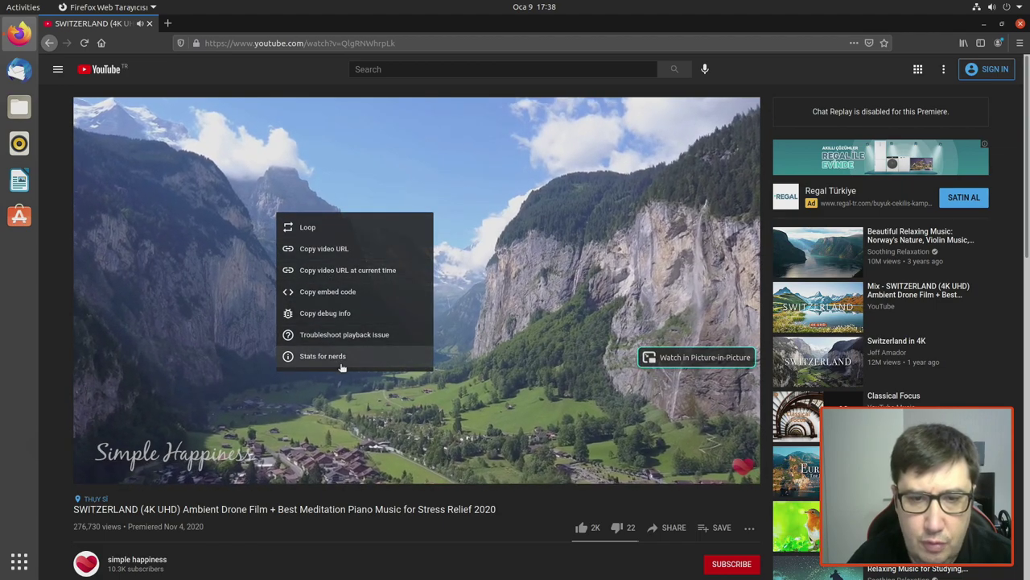
pyautogui.click(341, 366)
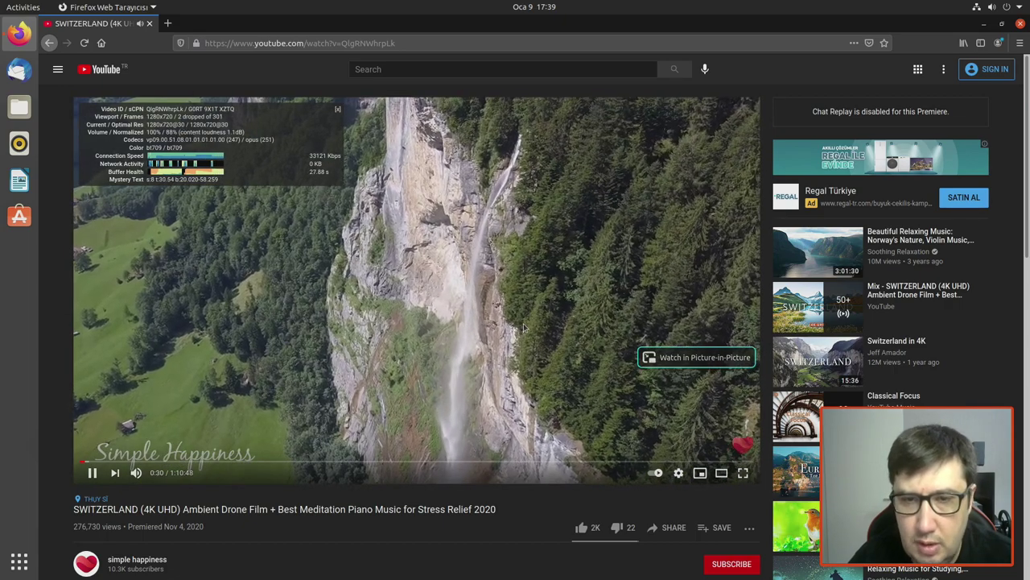
# Step: Seek the video forward in jumps to about 1:01:50, dismissing the ad banners
pyautogui.click(234, 460)
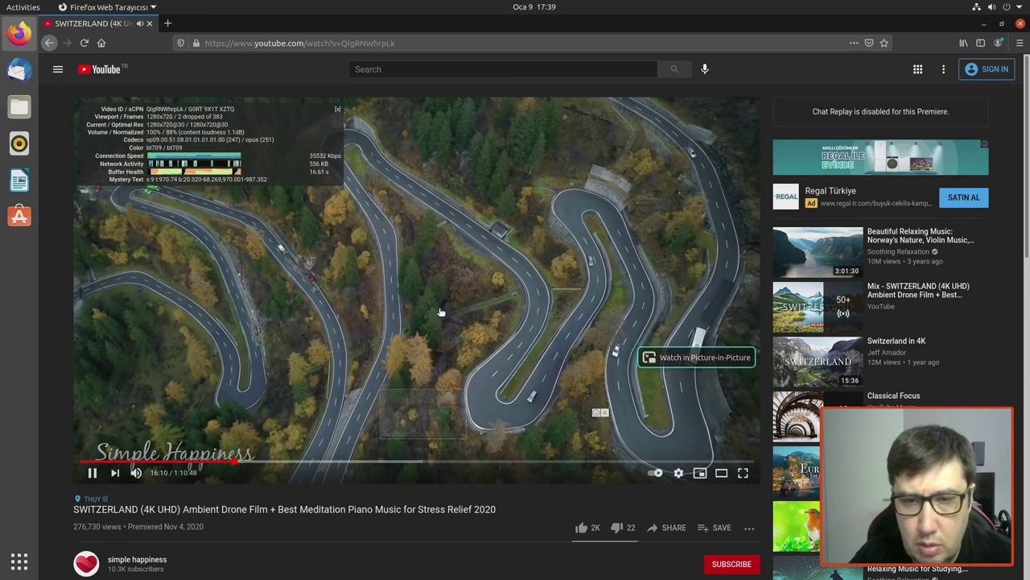
pyautogui.click(603, 413)
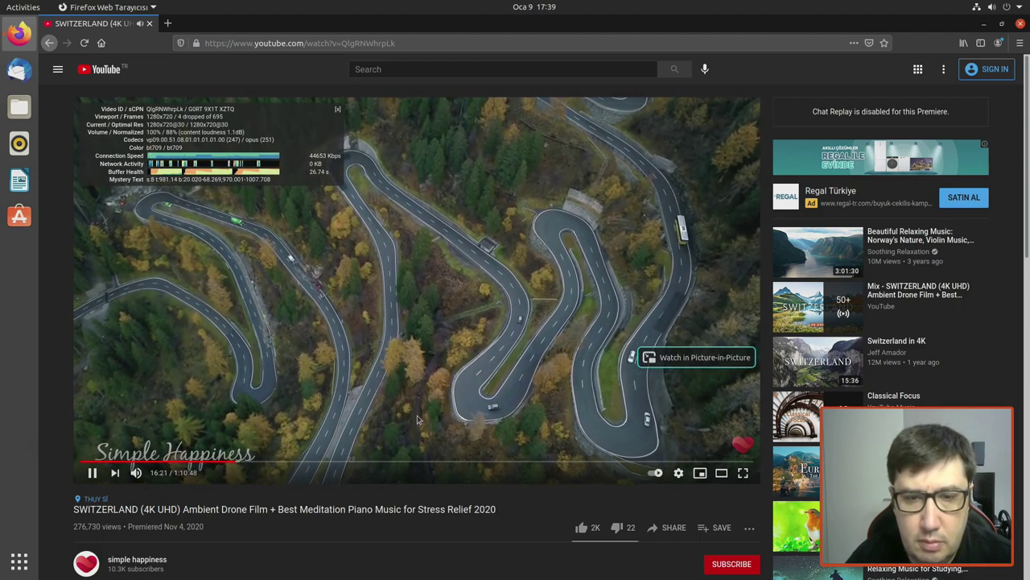
pyautogui.click(415, 463)
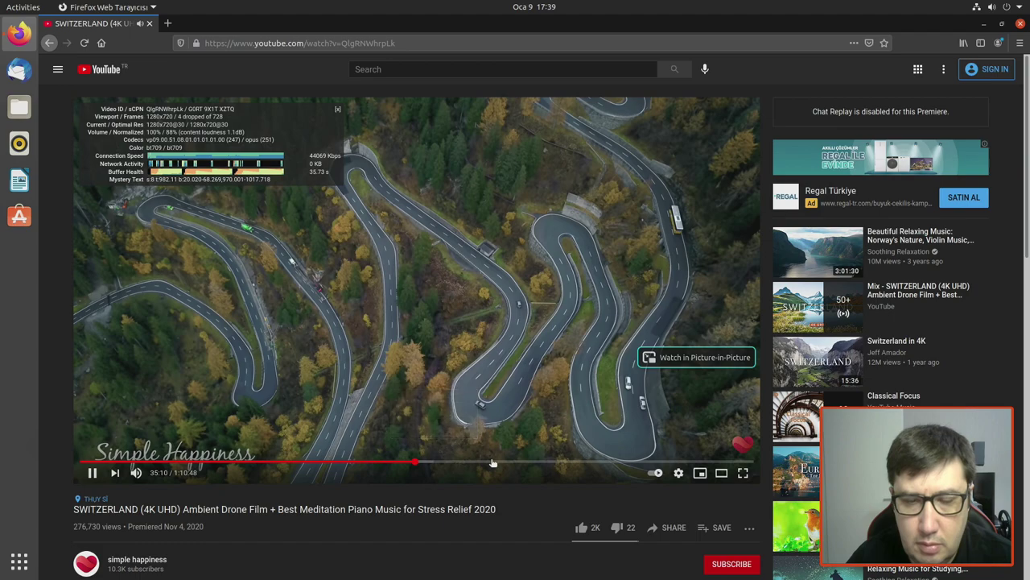
pyautogui.click(556, 463)
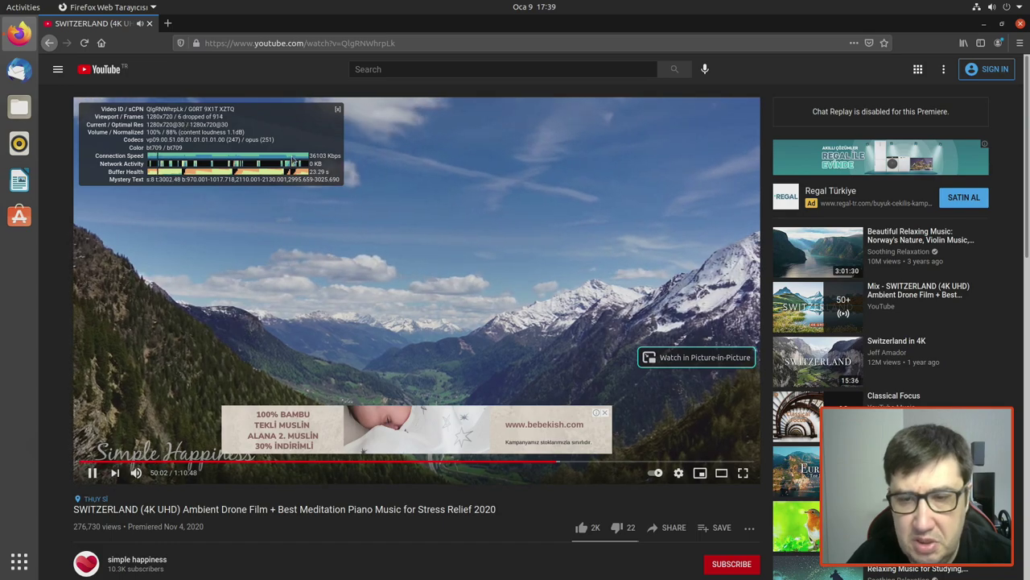
pyautogui.click(603, 416)
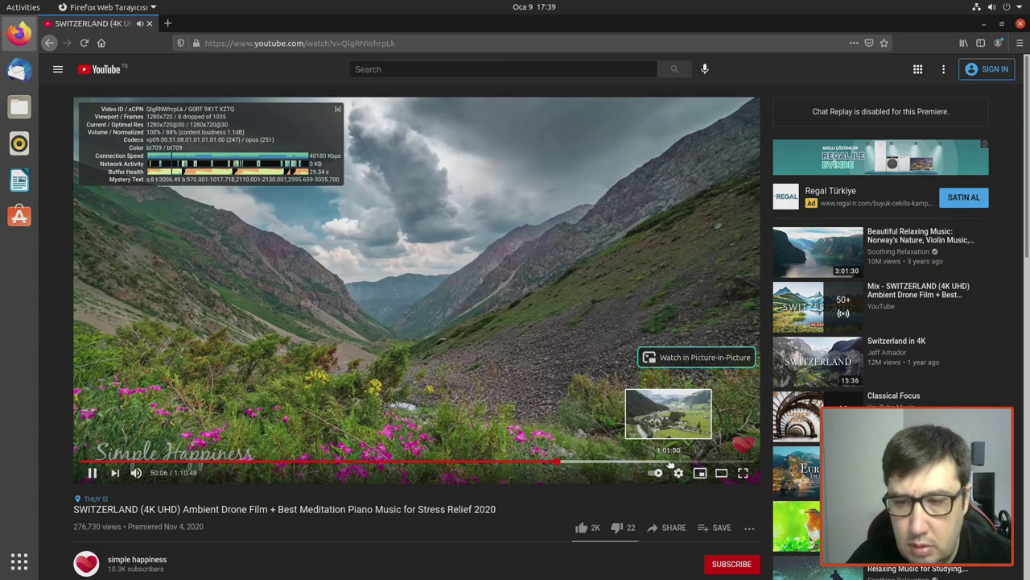
pyautogui.click(669, 463)
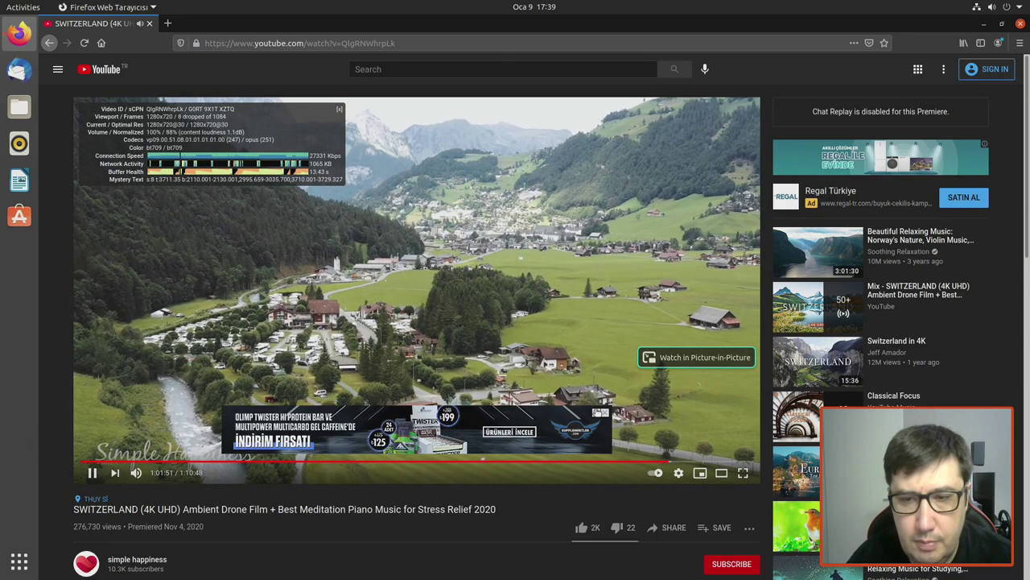
pyautogui.click(604, 414)
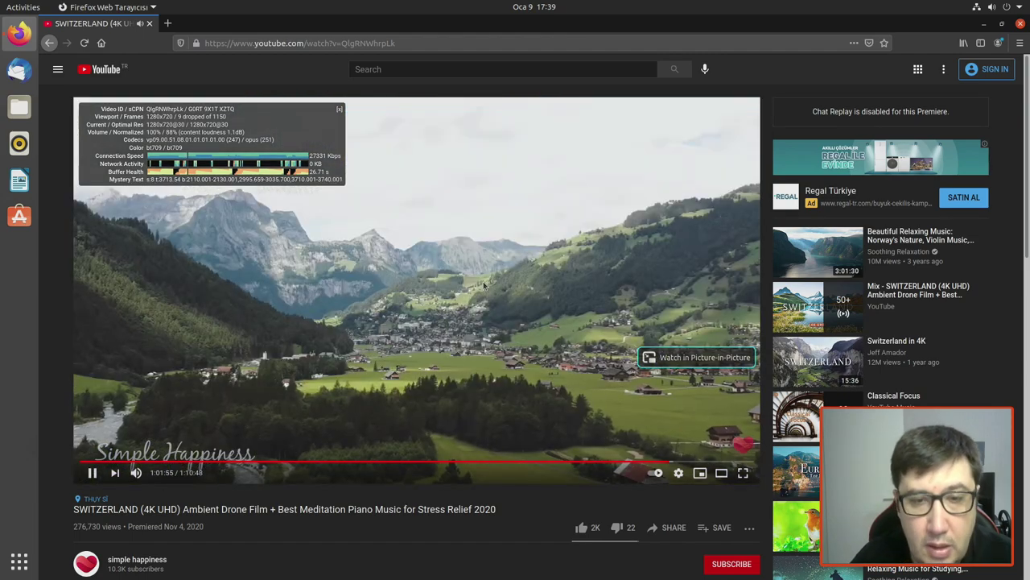
# Step: Set the video quality to 1080p
pyautogui.click(680, 471)
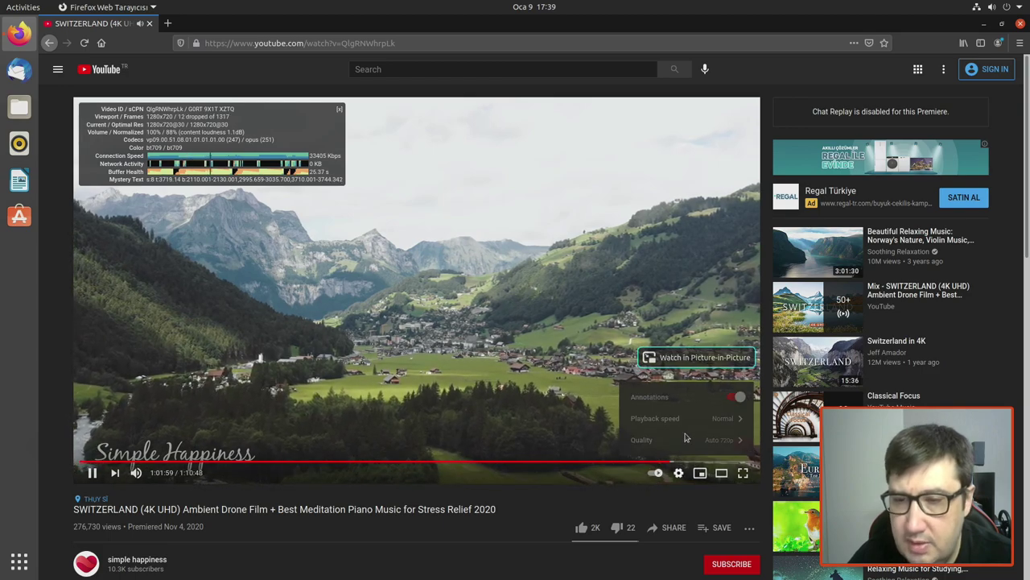
pyautogui.click(680, 439)
pyautogui.click(671, 321)
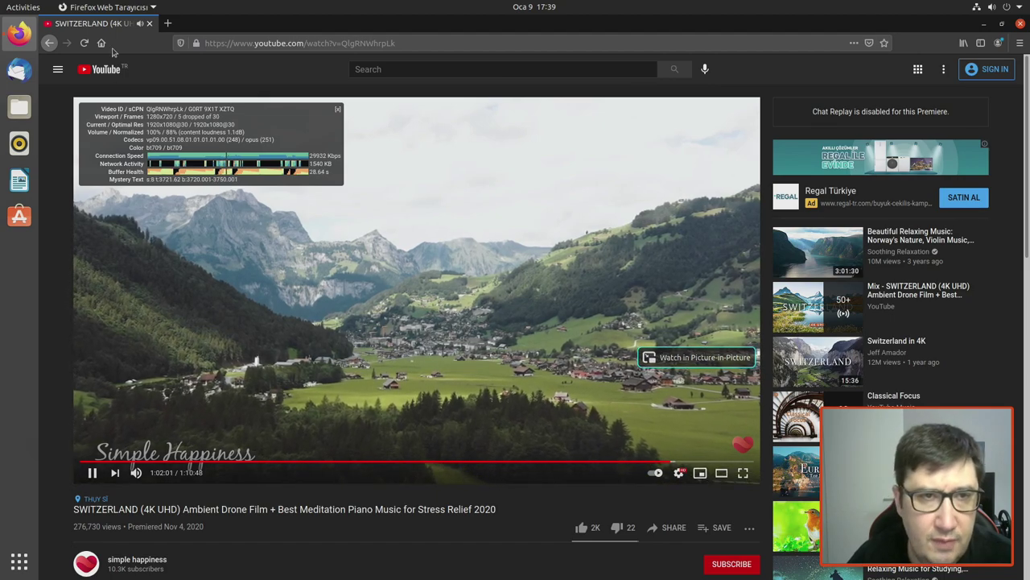
# Step: Close Firefox's YouTube tab and launch LibreOffice Writer from the dock
pyautogui.click(150, 24)
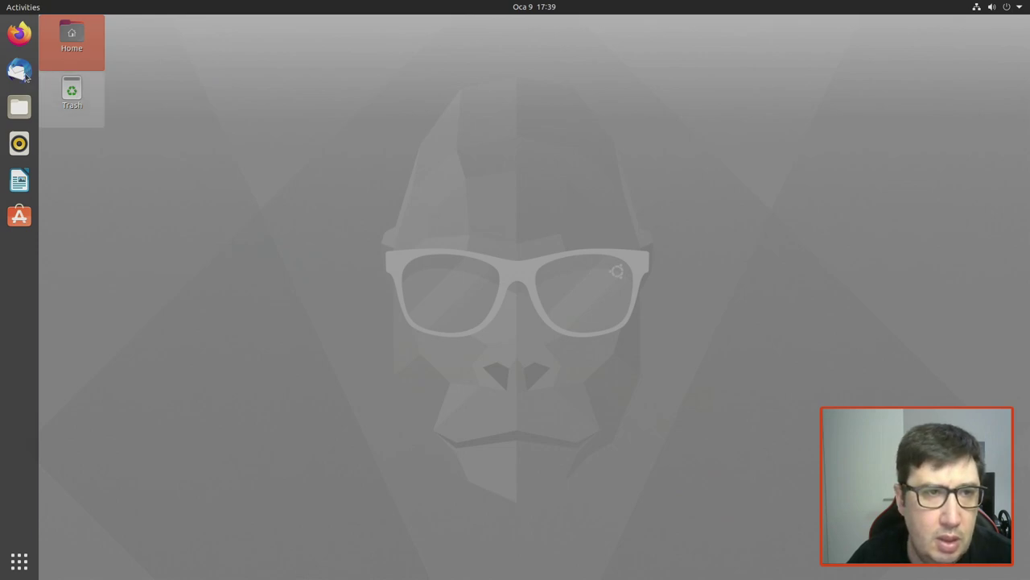
pyautogui.click(25, 177)
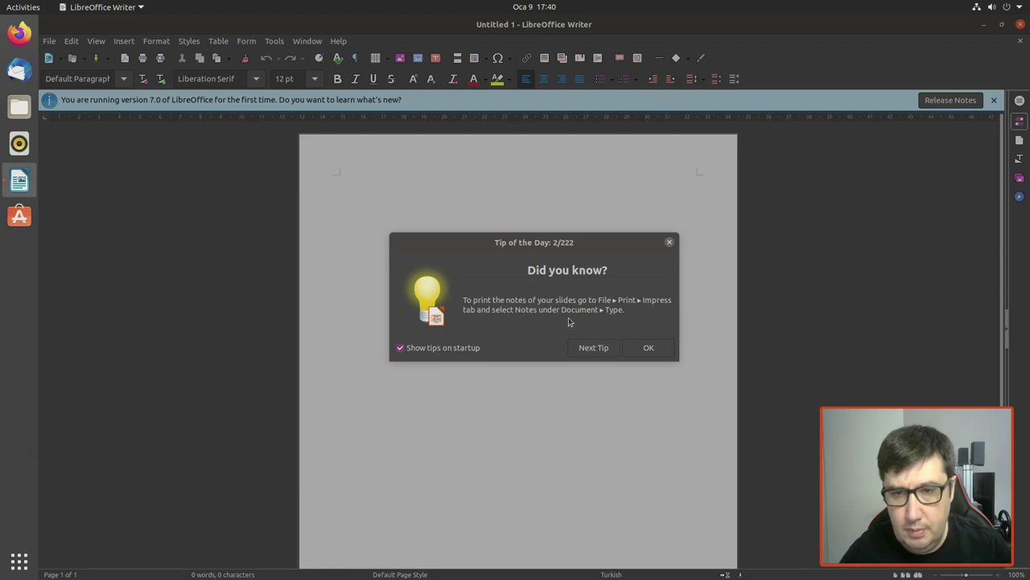
# Step: Turn off startup tips and dismiss the Tip of the Day and version 7.0 notice
pyautogui.click(475, 349)
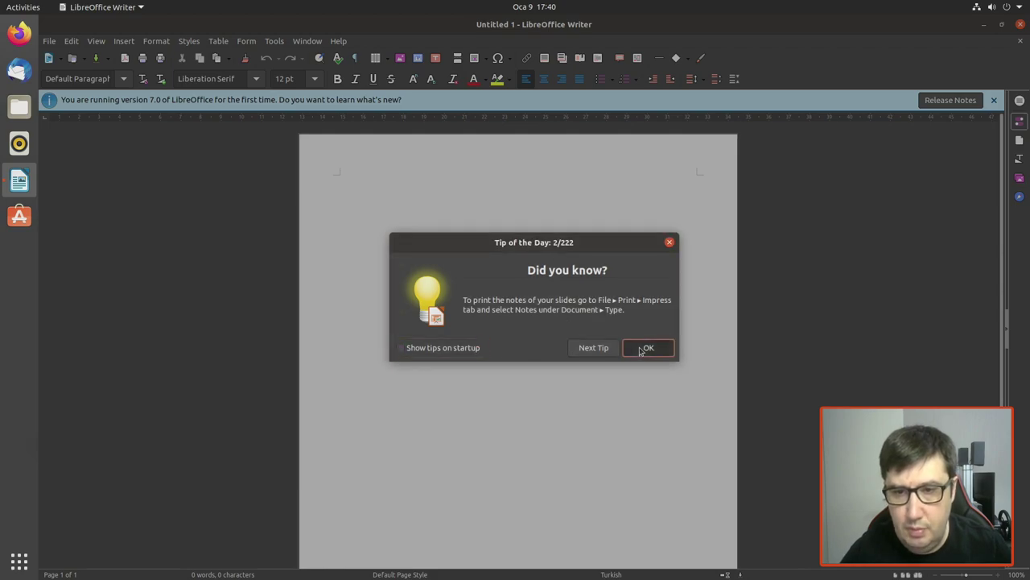
pyautogui.click(644, 348)
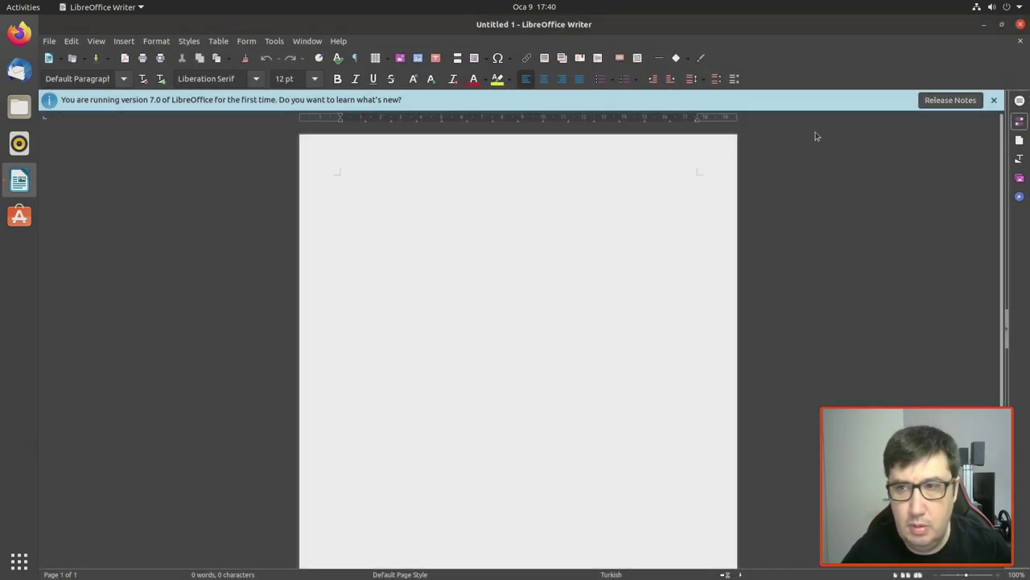
pyautogui.click(993, 101)
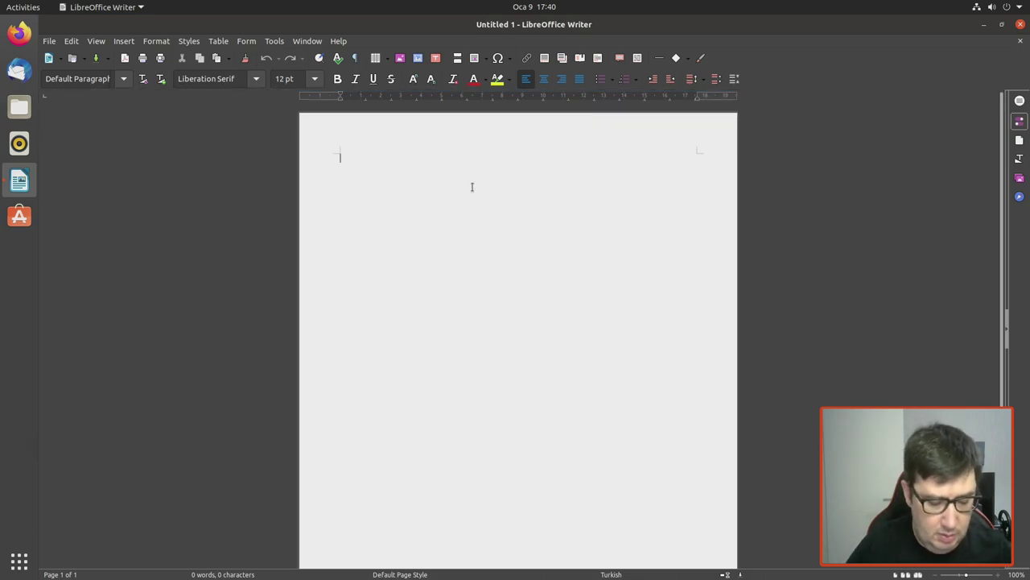
# Step: Type 'Deneme,' and 'selamlar' on two lines and make them bold italic
pyautogui.write('DEneme')
pyautogui.press('BackSpace')
pyautogui.press('BackSpace')
pyautogui.press('BackSpace')
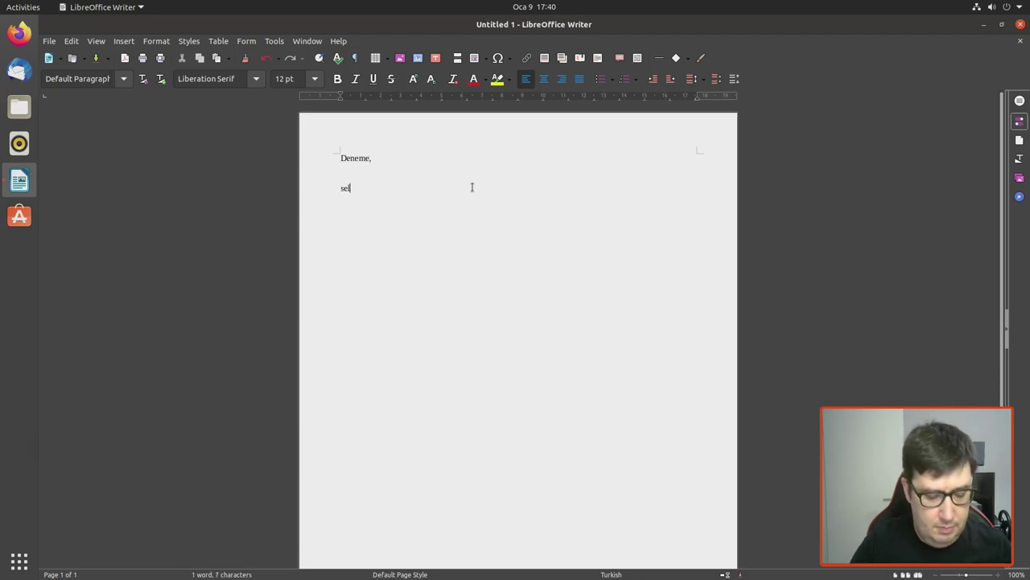
pyautogui.write('r')
pyautogui.moveTo(437, 186); pyautogui.dragTo(340, 155)
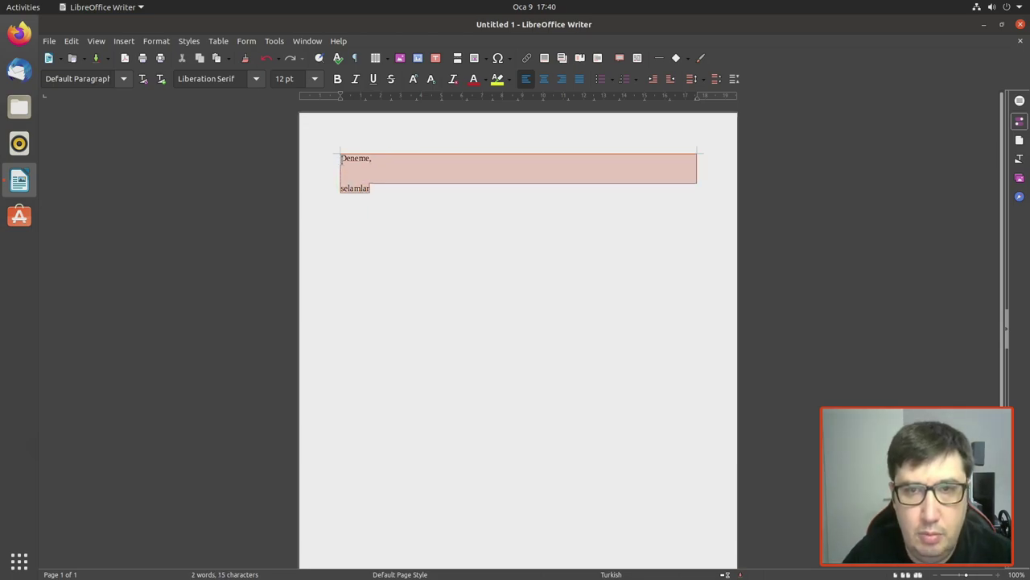
pyautogui.click(337, 78)
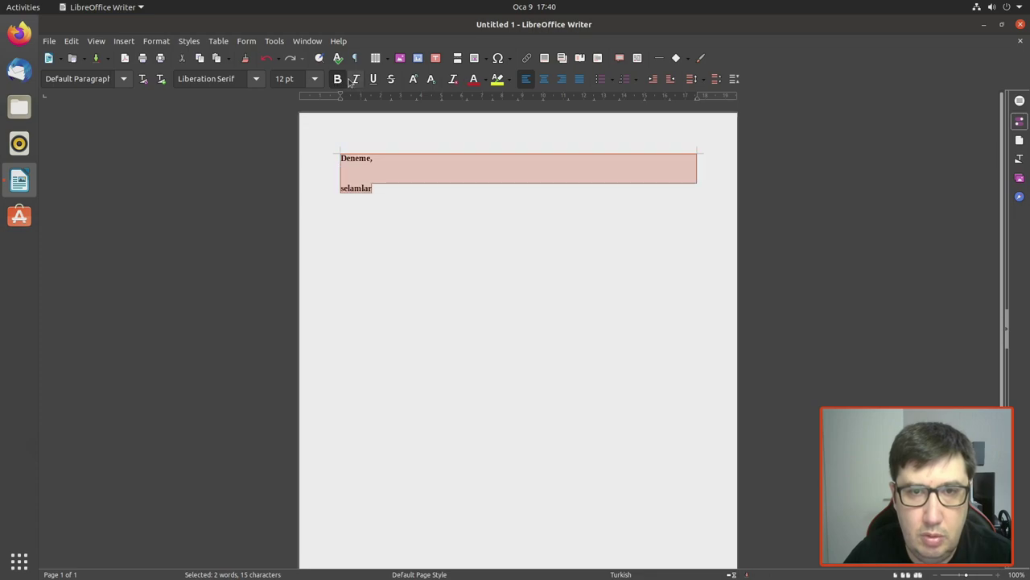
pyautogui.click(355, 78)
pyautogui.click(397, 279)
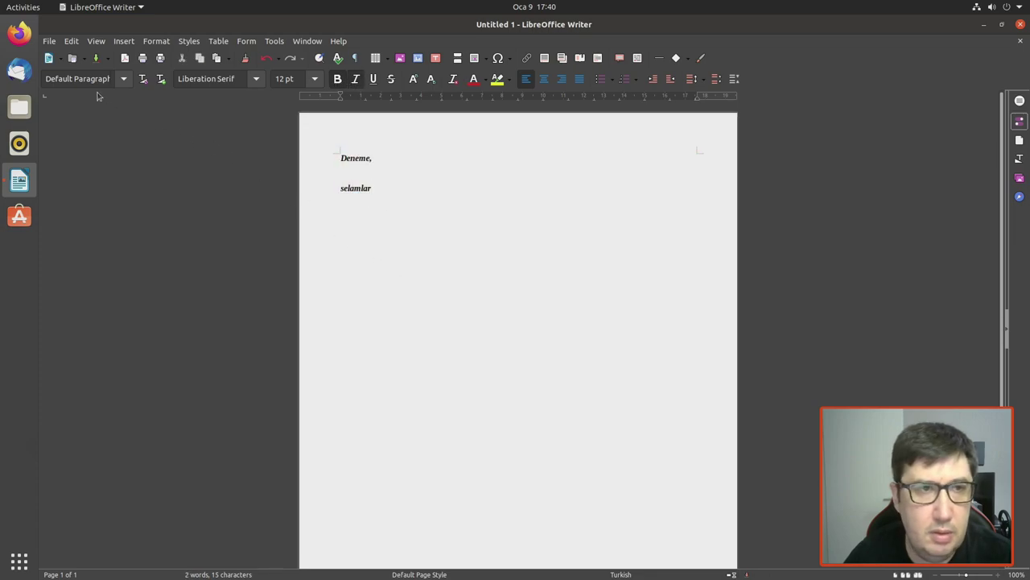
pyautogui.click(56, 42)
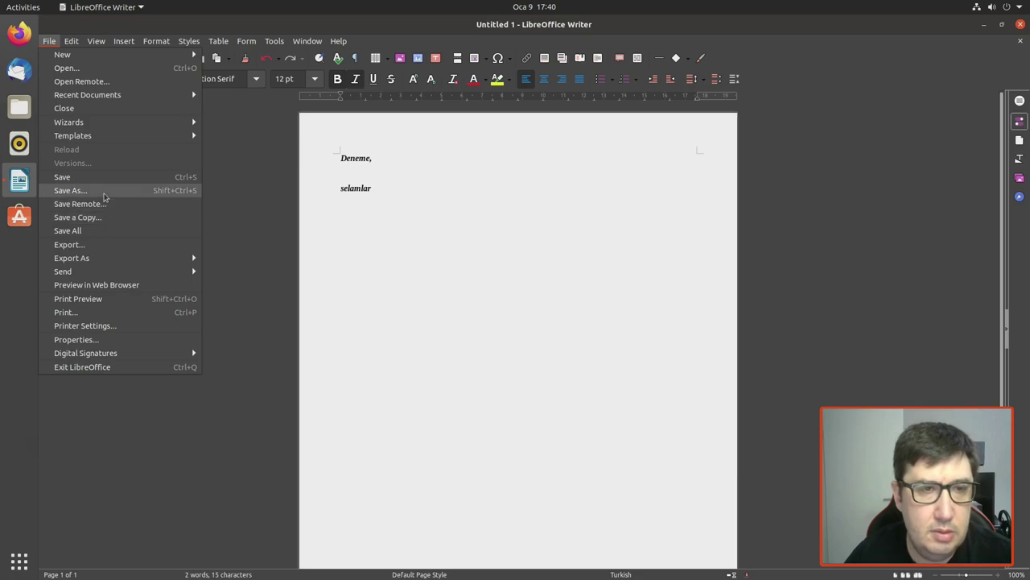
# Step: Start Save As and choose the Word 2007–365 (.docx) file format
pyautogui.click(71, 191)
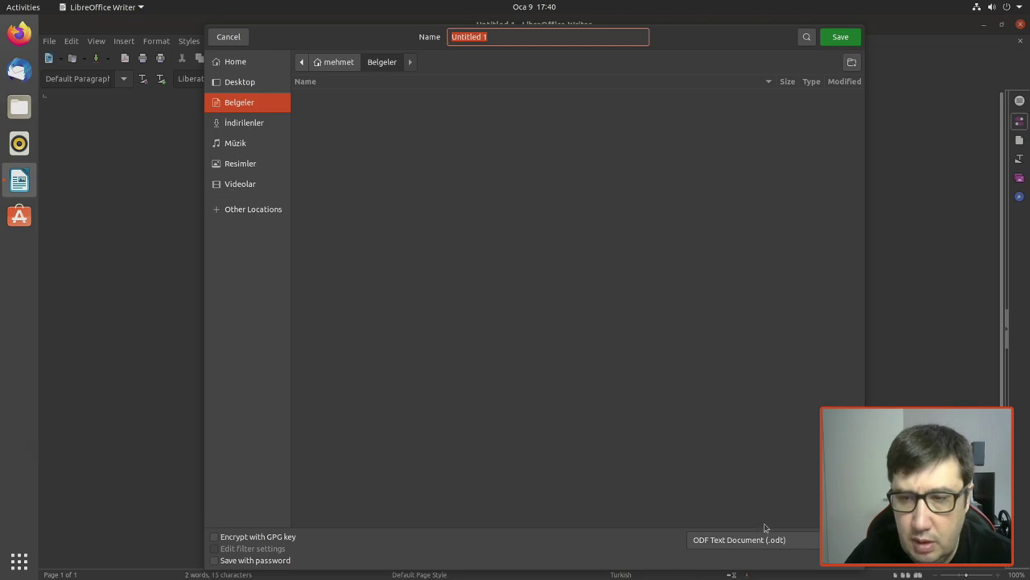
pyautogui.click(679, 39)
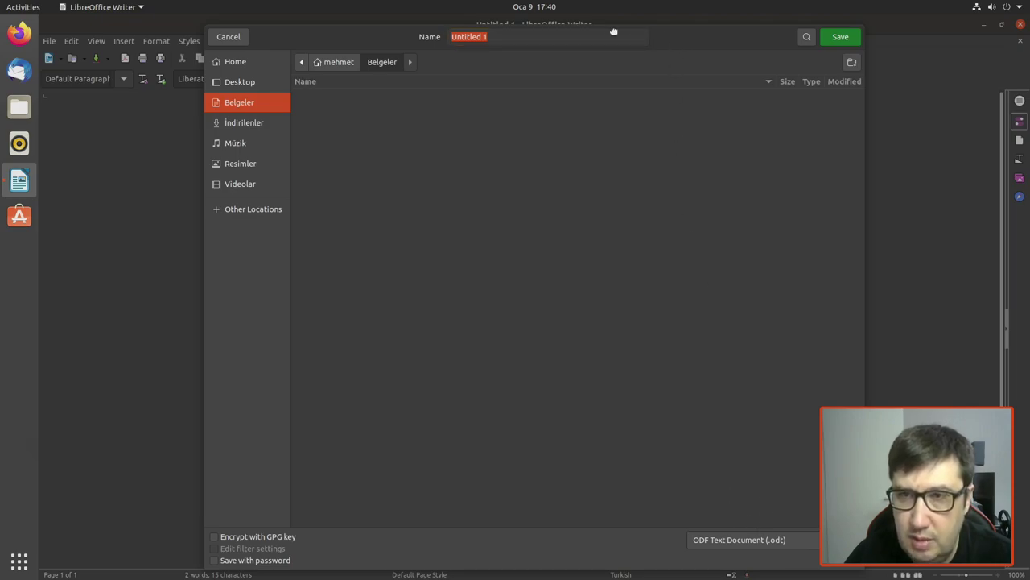
pyautogui.click(646, 27)
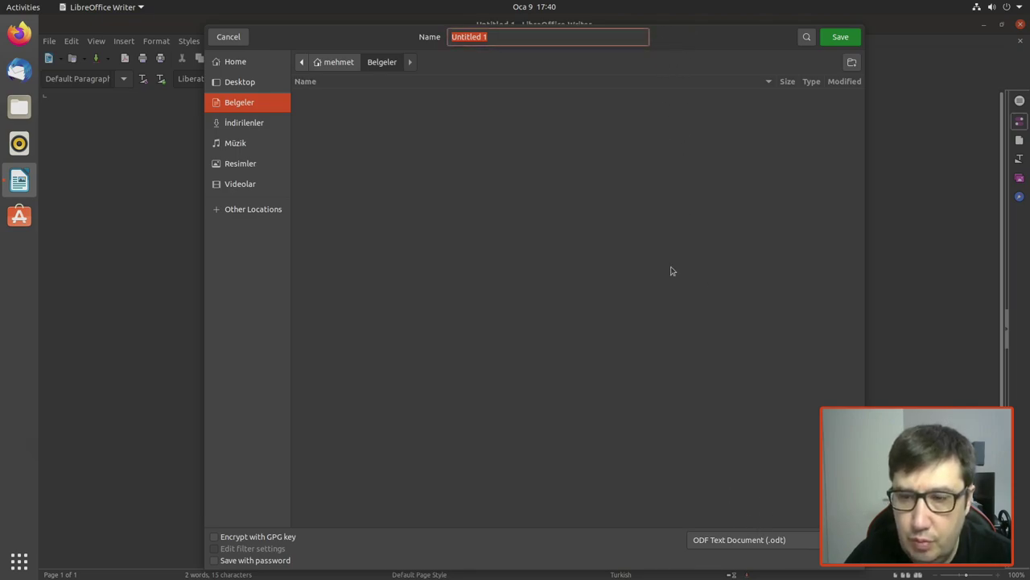
pyautogui.click(739, 541)
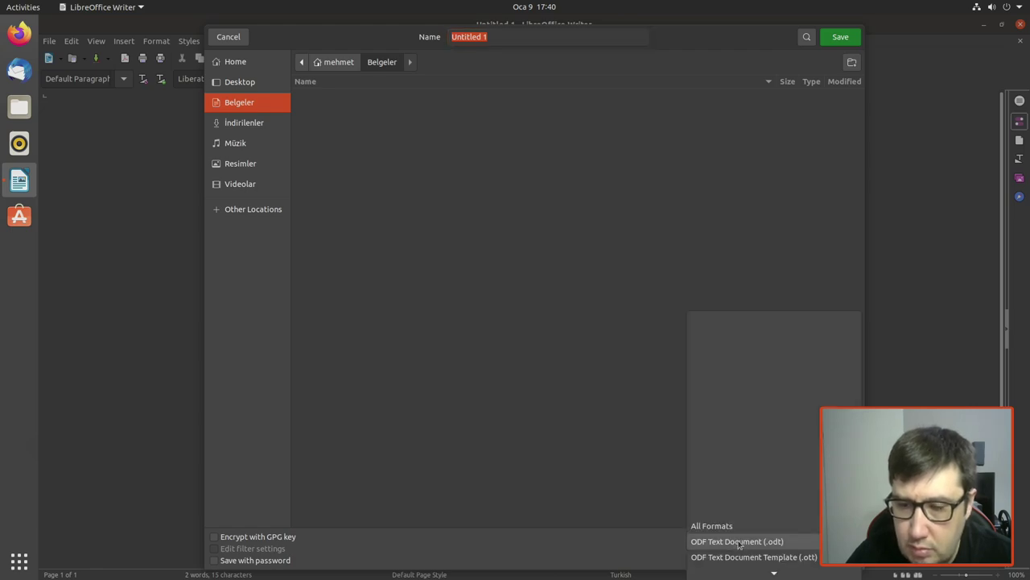
pyautogui.scroll(-5, 739, 545)
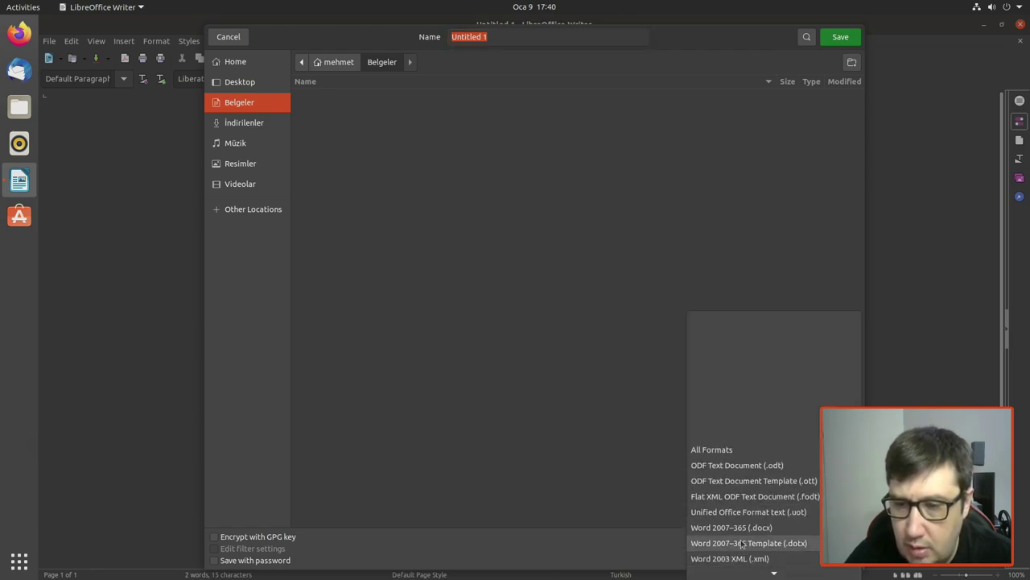
pyautogui.scroll(-3, 747, 541)
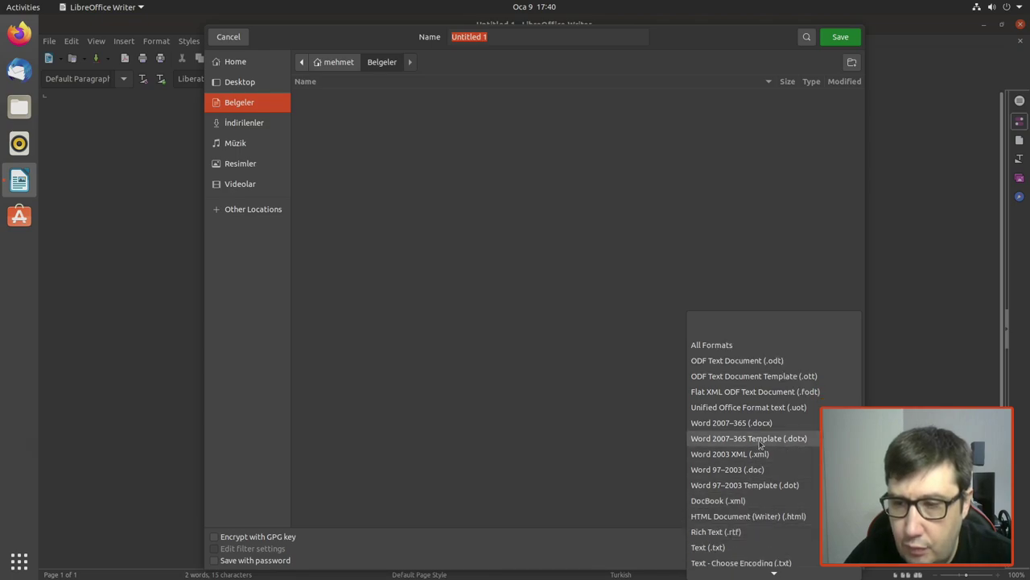
pyautogui.click(746, 424)
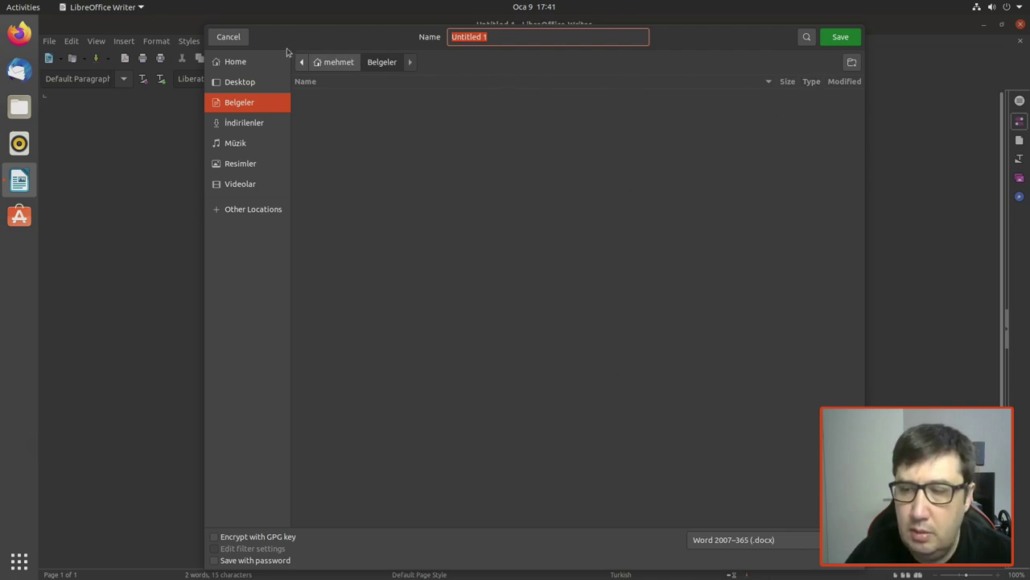
# Step: Cancel saving, then close Writer and discard the document's changes
pyautogui.click(226, 37)
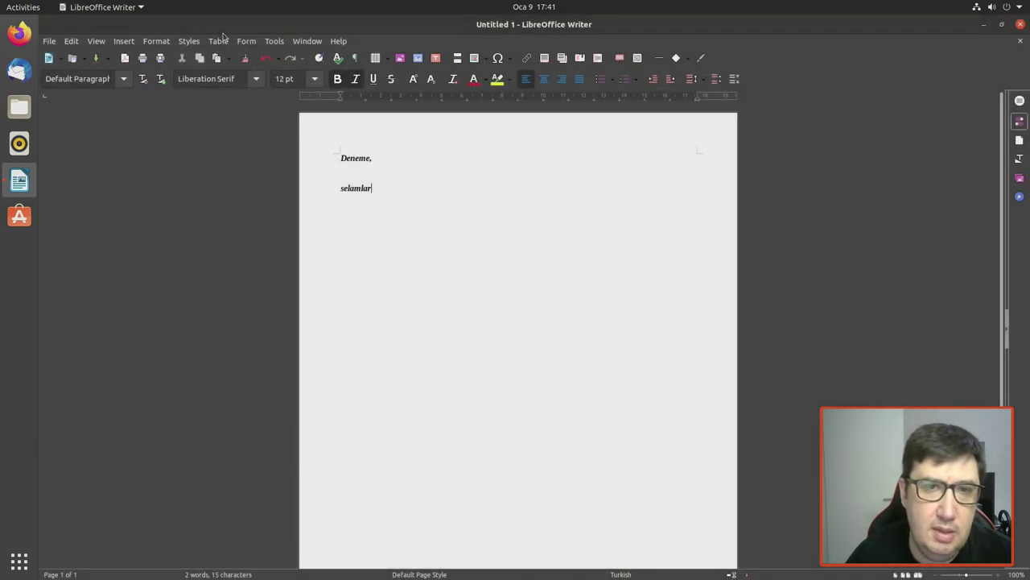
pyautogui.click(1021, 25)
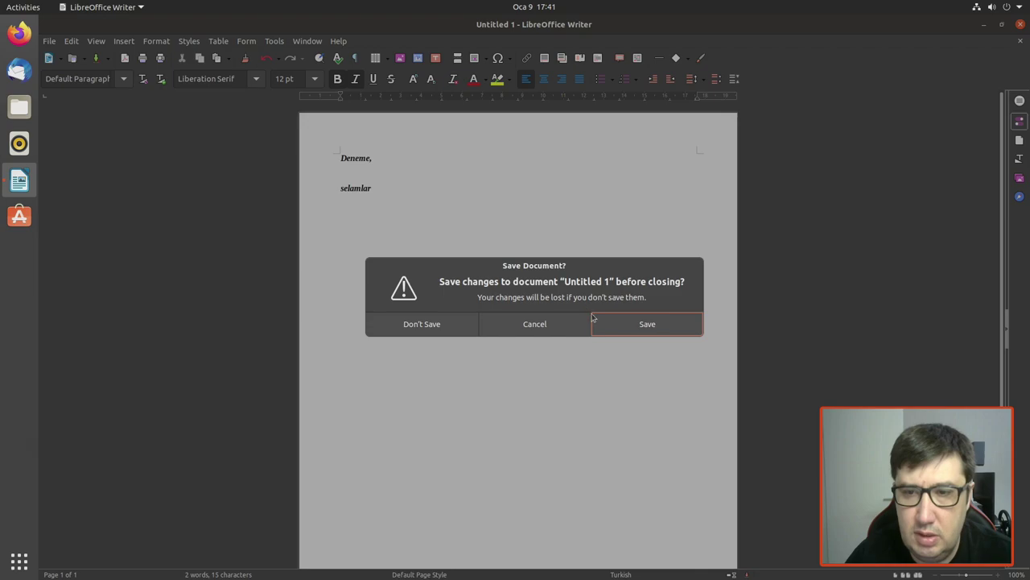
pyautogui.click(422, 324)
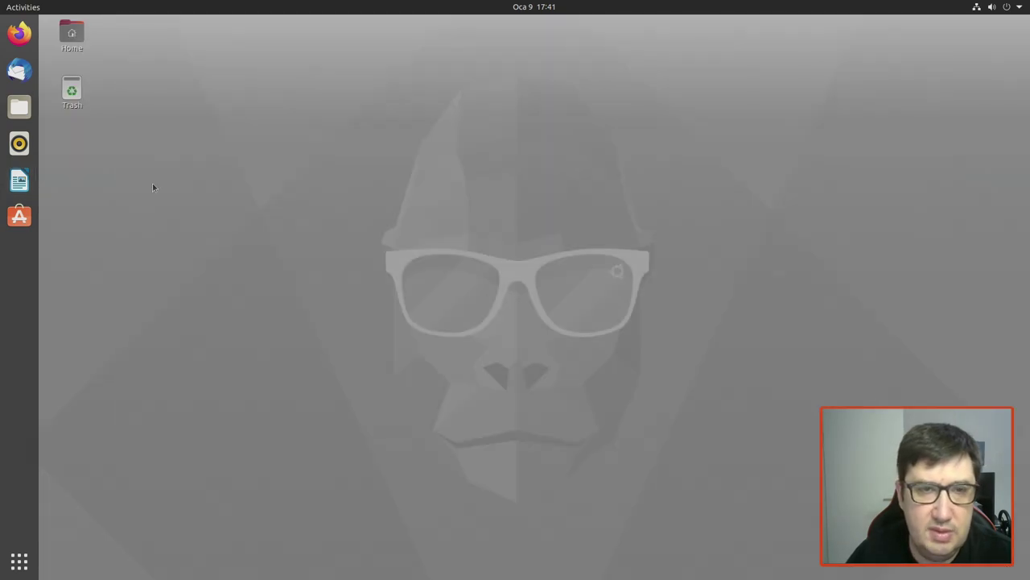
# Step: Launch Language Support, authorize installing the missing language packs with the password, then reopen the app grid
pyautogui.click(19, 565)
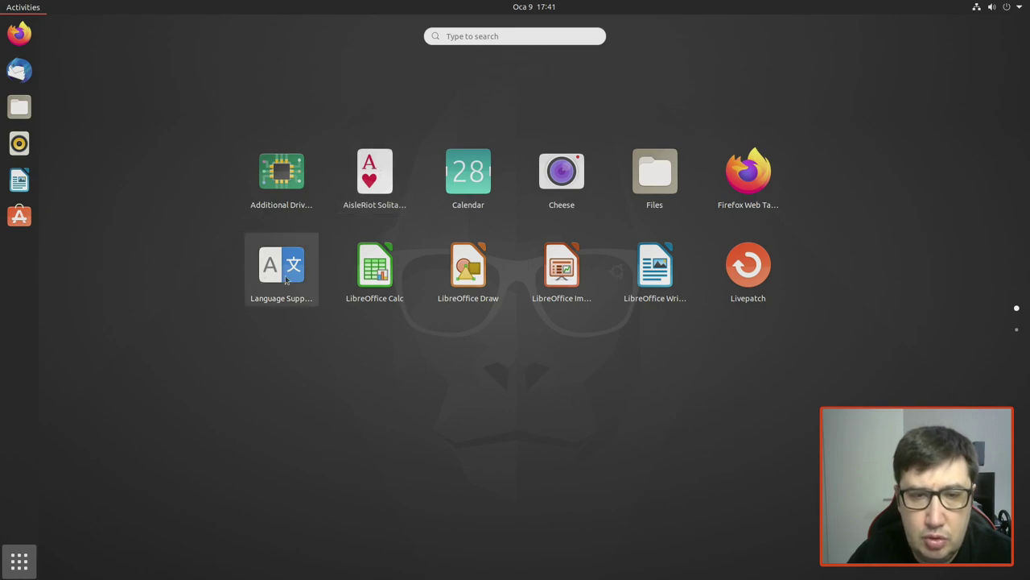
pyautogui.click(328, 183)
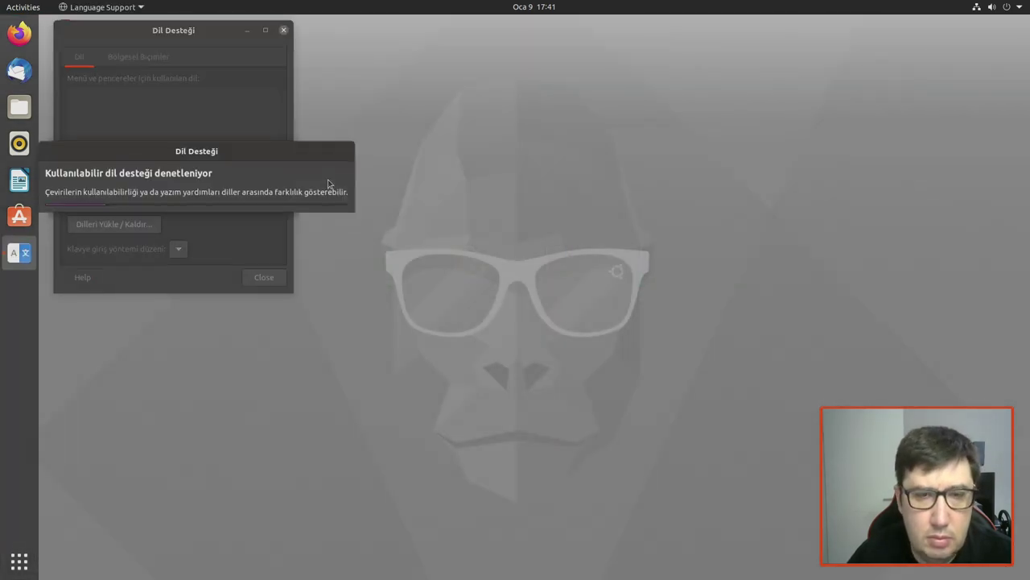
pyautogui.moveTo(233, 152); pyautogui.dragTo(458, 126)
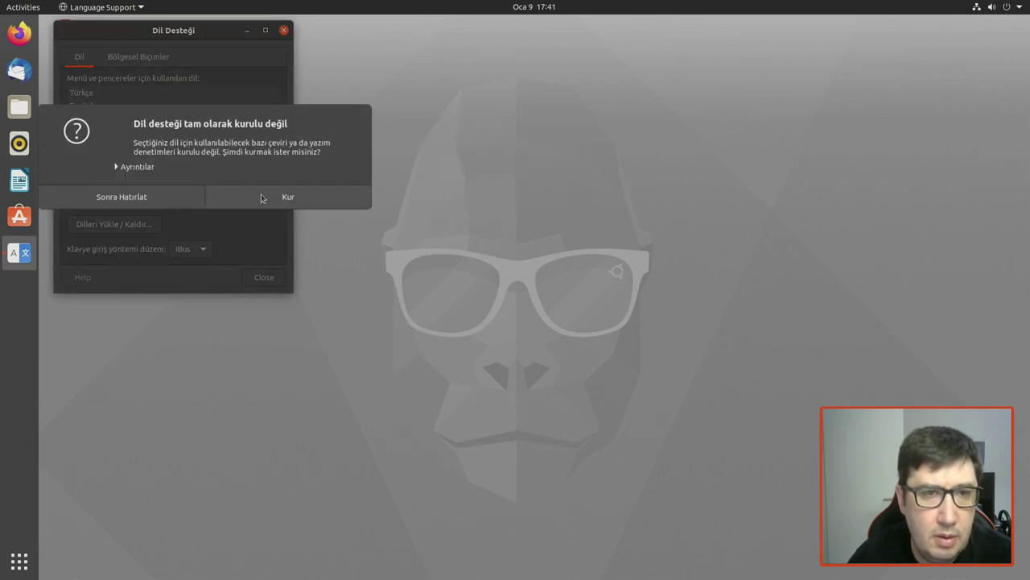
pyautogui.click(260, 198)
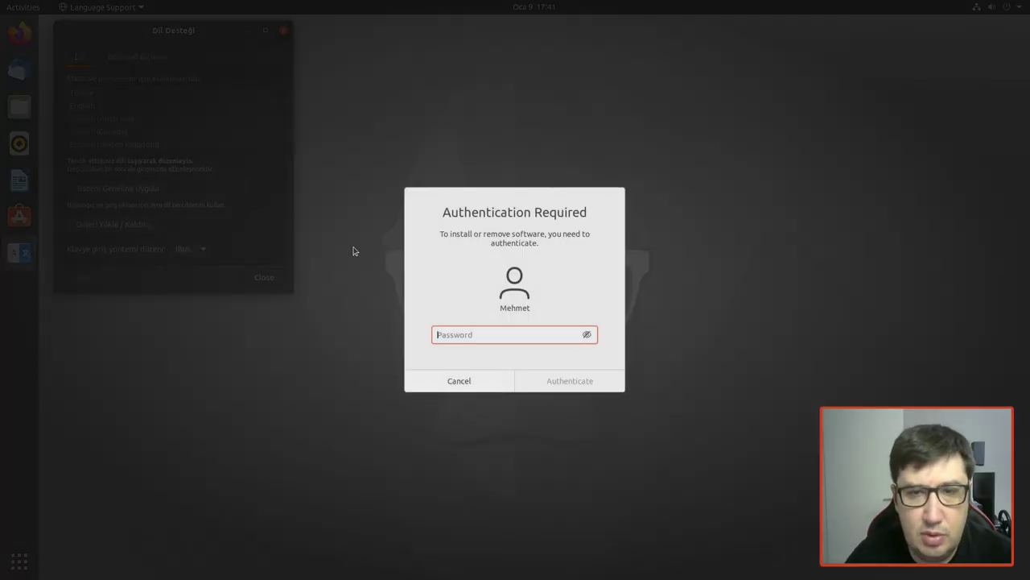
pyautogui.write('••••••')
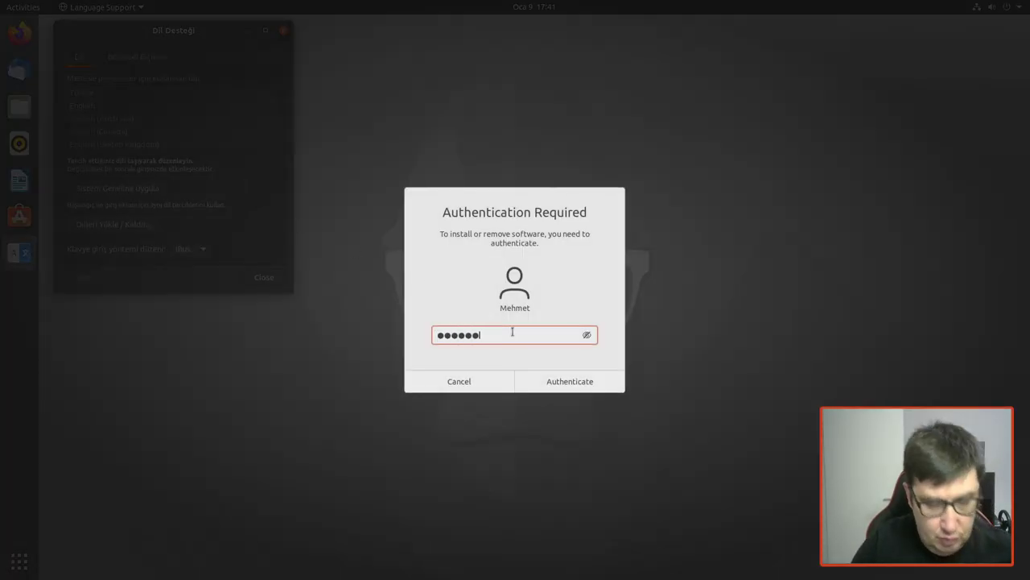
pyautogui.press('Return')
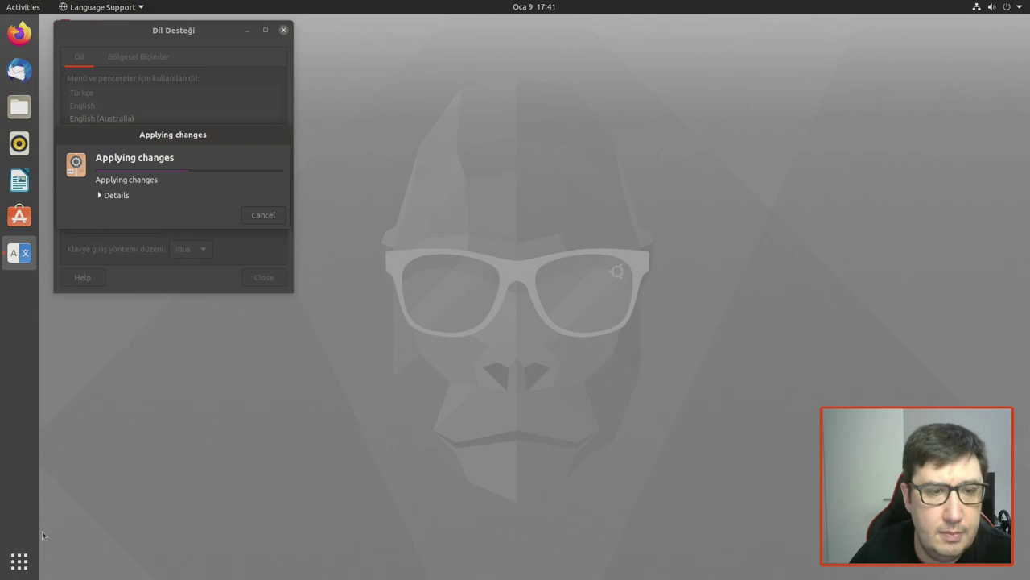
pyautogui.click(19, 561)
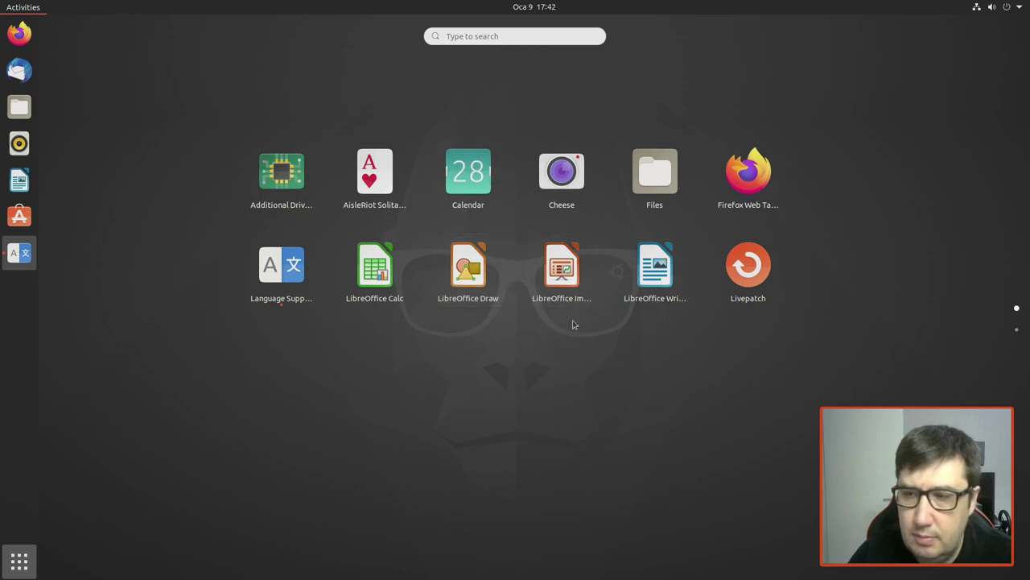
# Step: Launch Mahjongg from the second page of the app grid
pyautogui.scroll(-1, 713, 348)
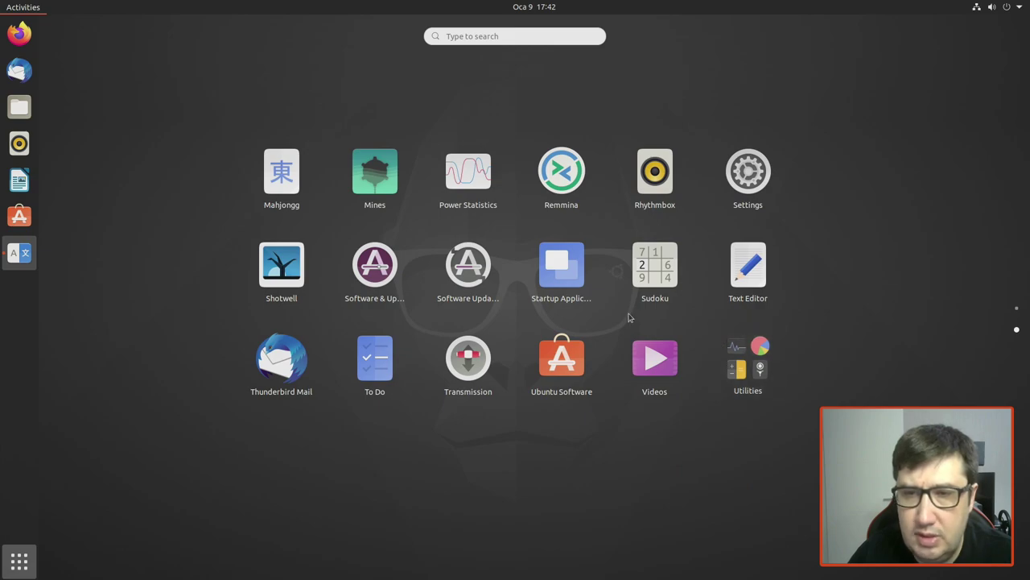
pyautogui.click(294, 171)
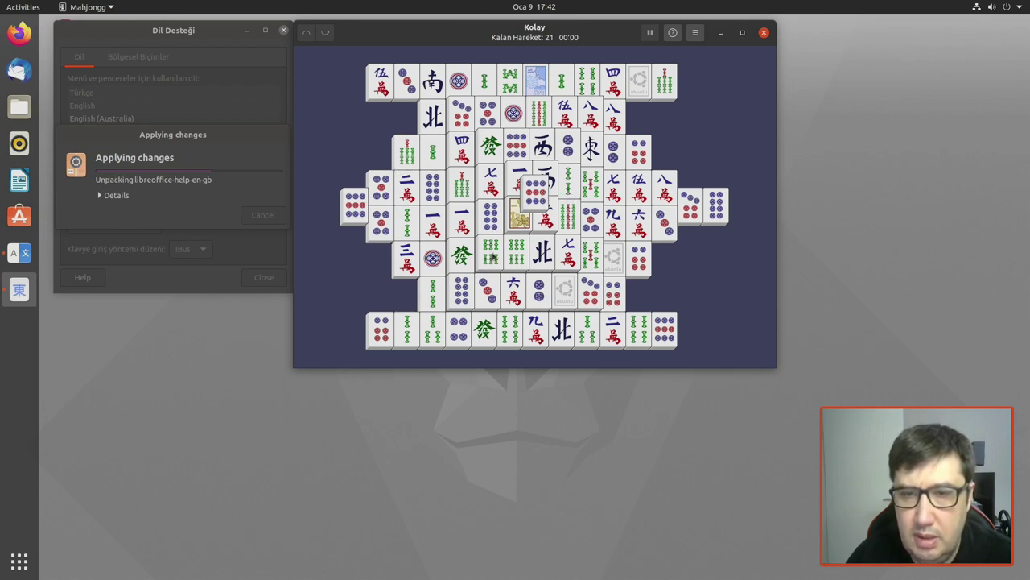
# Step: Remove several matching pairs of circle tiles in Mahjongg, then close the game
pyautogui.click(535, 190)
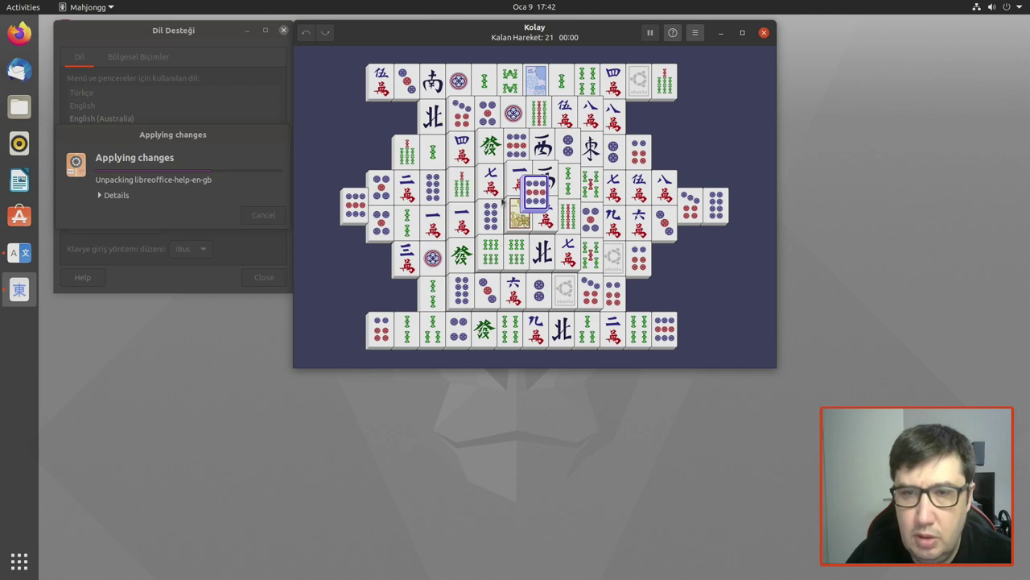
pyautogui.click(355, 211)
pyautogui.click(379, 222)
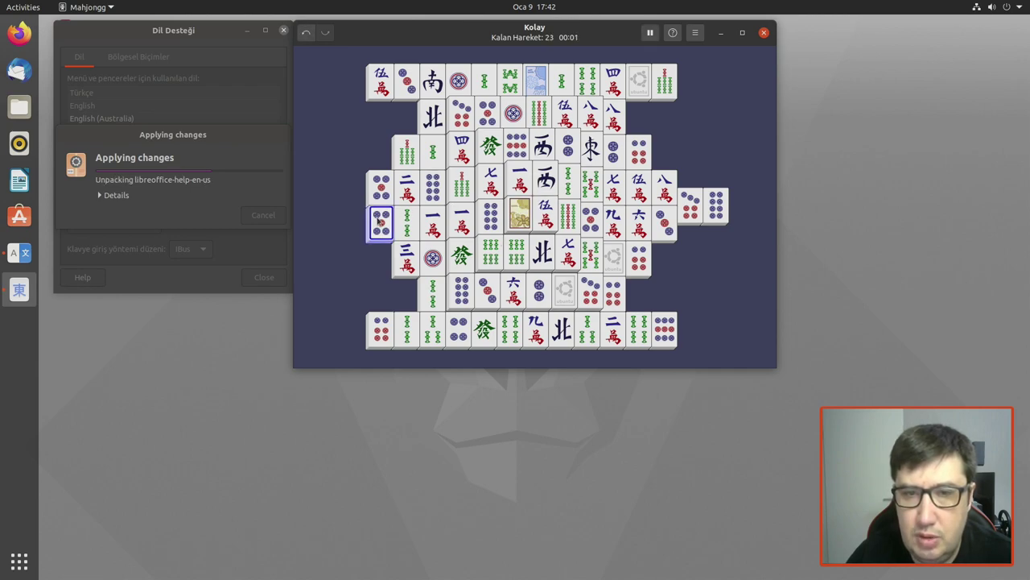
pyautogui.click(383, 195)
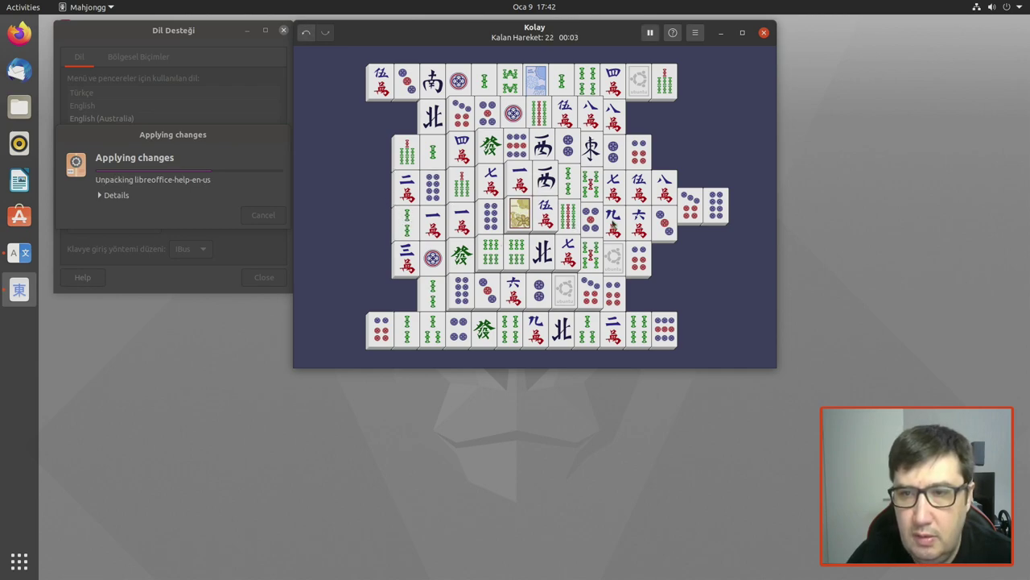
pyautogui.click(641, 258)
pyautogui.click(647, 168)
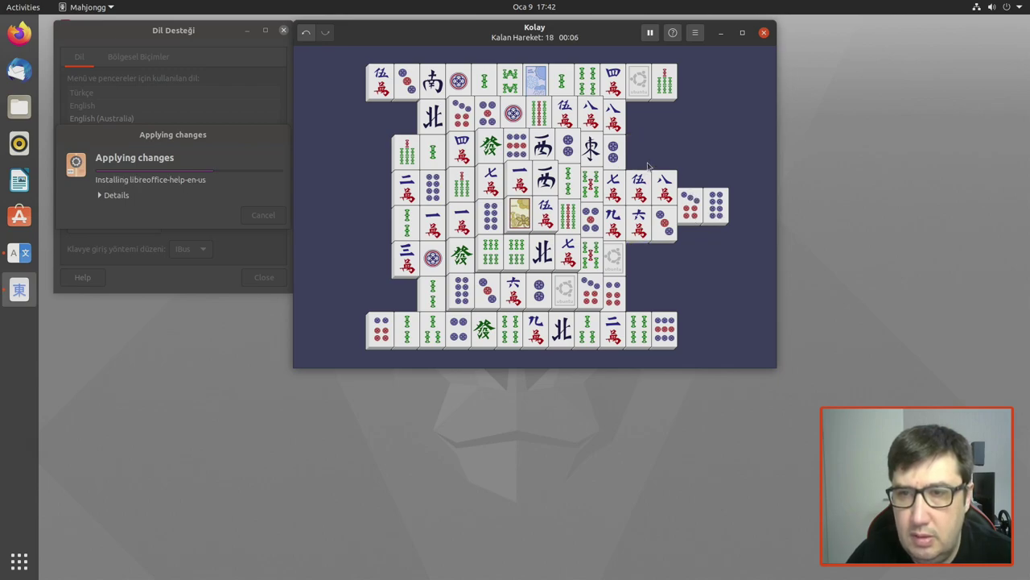
pyautogui.click(765, 33)
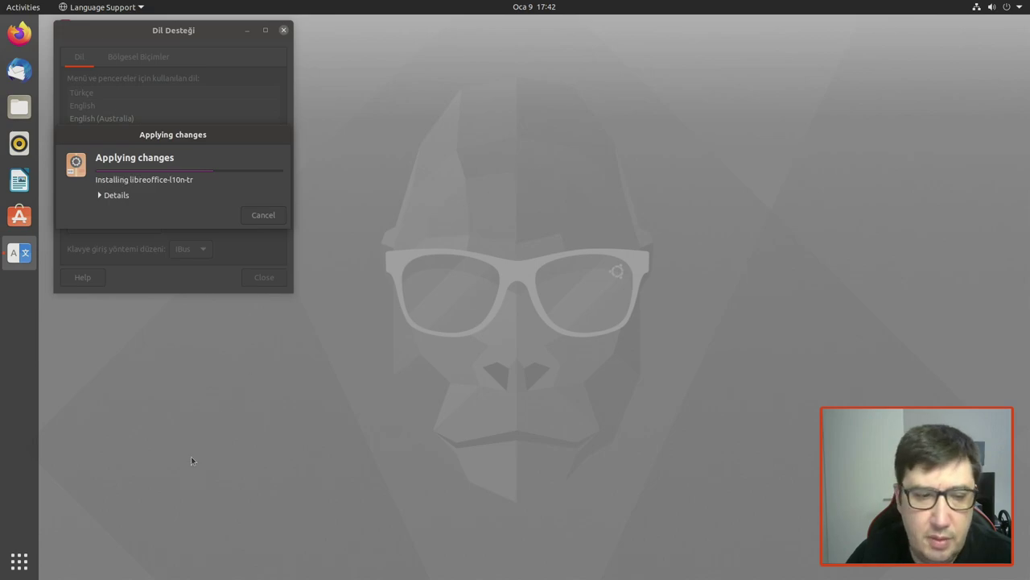
# Step: Browse the Utilities folder in the app grid, then close it
pyautogui.click(19, 561)
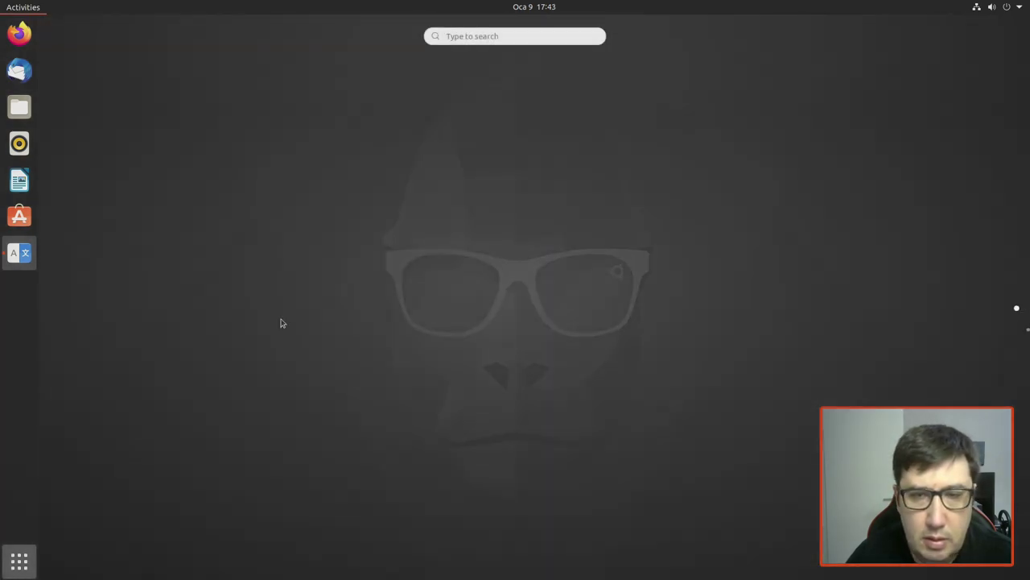
pyautogui.scroll(-1, 519, 159)
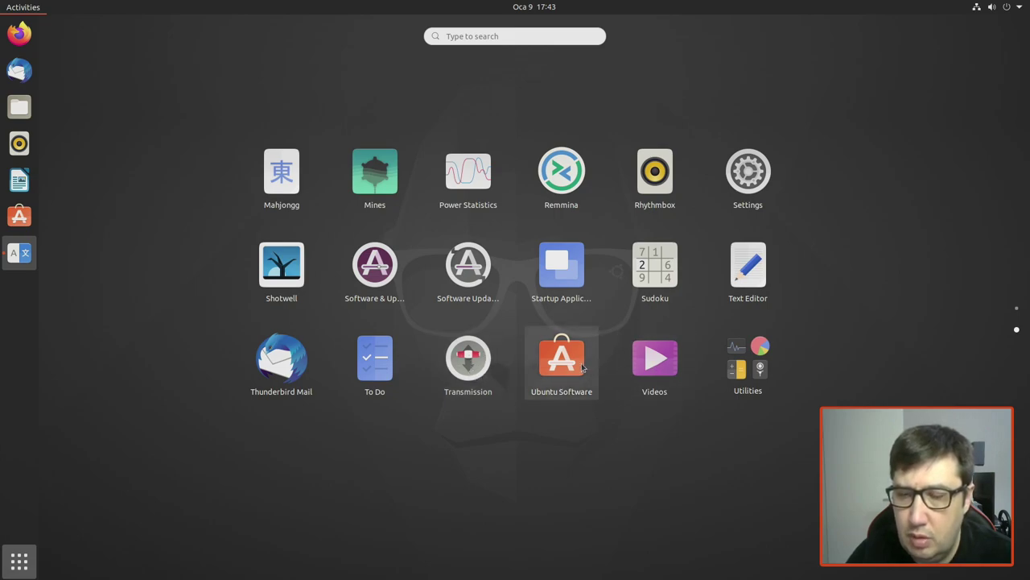
pyautogui.click(736, 373)
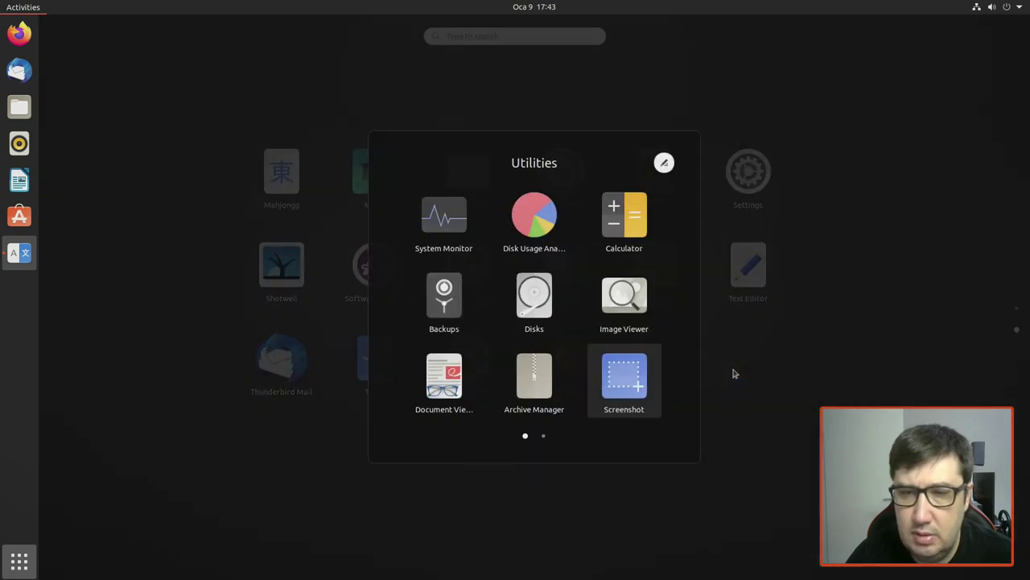
pyautogui.scroll(-1, 576, 290)
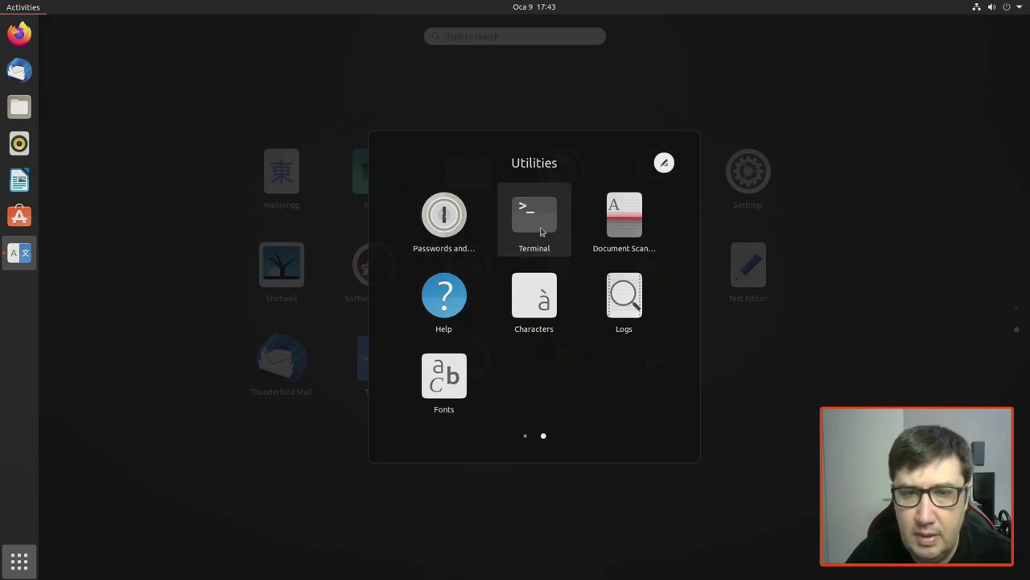
pyautogui.click(176, 260)
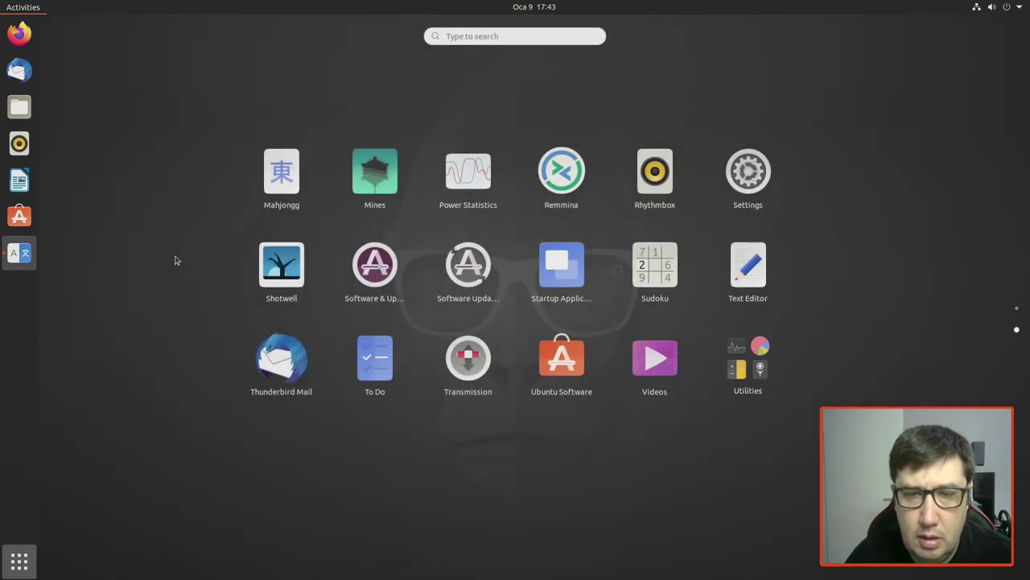
# Step: Add Terminal from the Utilities folder to the dock favourites
pyautogui.click(747, 360)
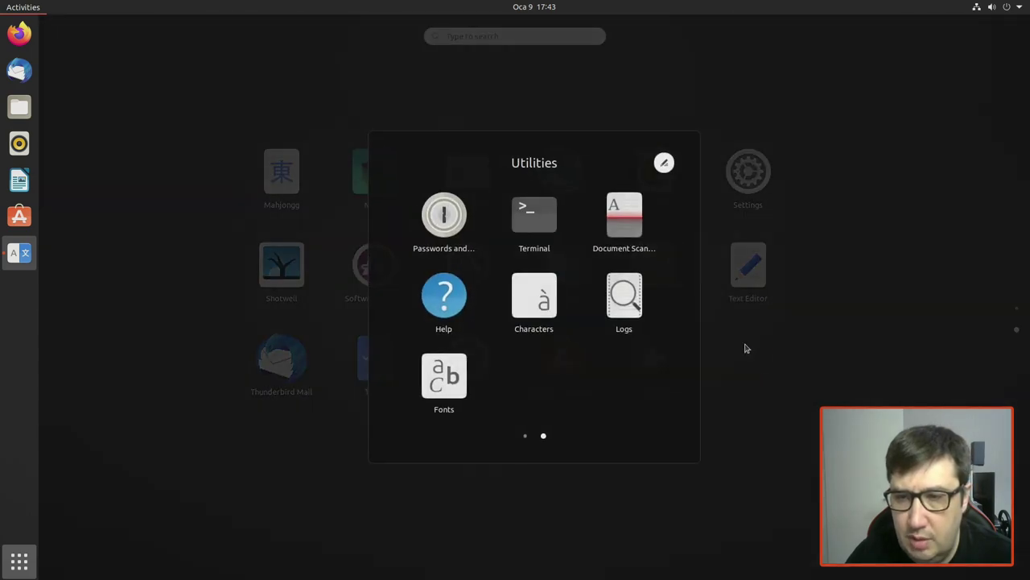
pyautogui.rightClick(534, 219)
pyautogui.click(615, 241)
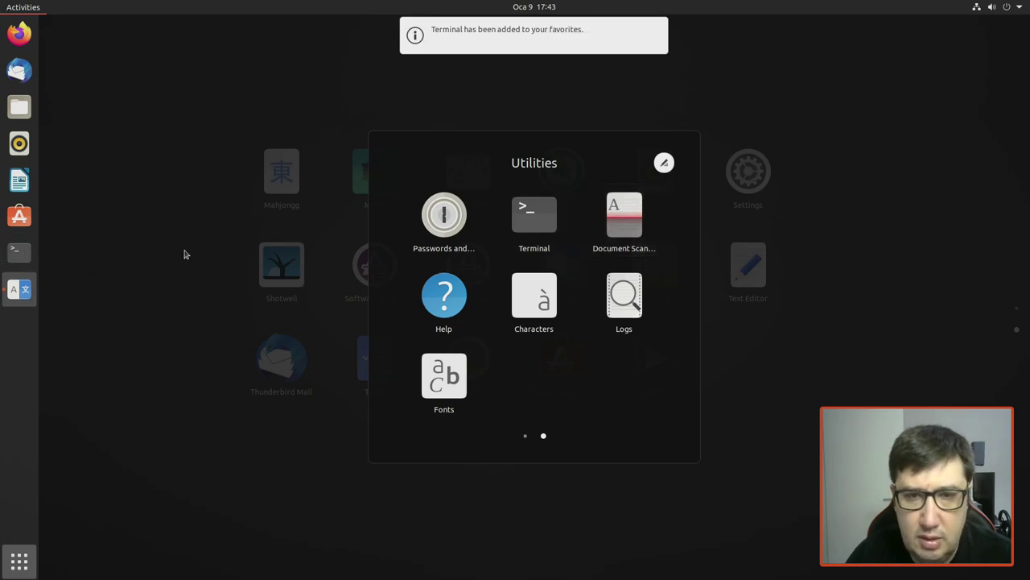
pyautogui.click(774, 397)
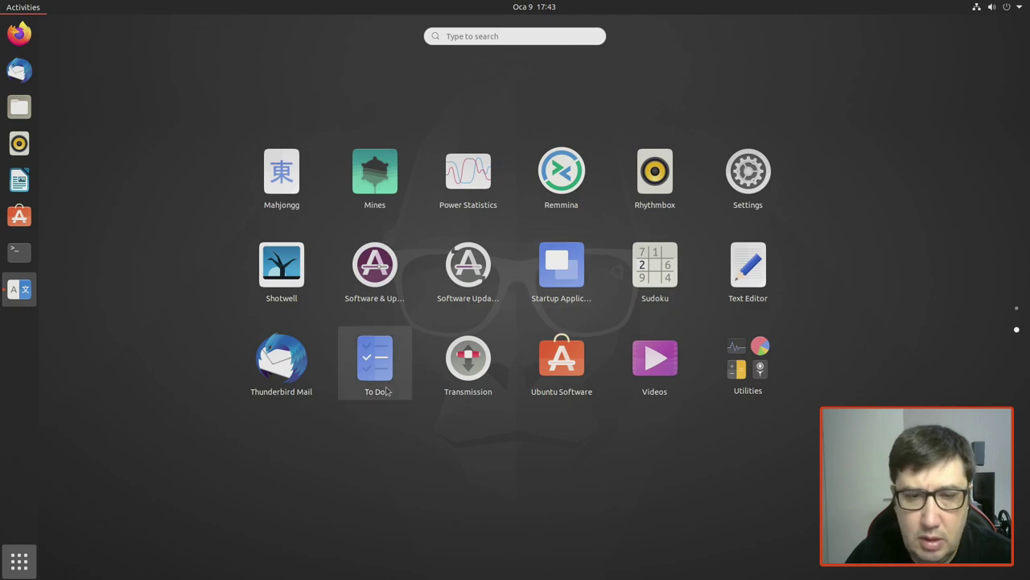
# Step: Launch Shotwell, dismiss its welcome message, and quit it with Ctrl+Q
pyautogui.click(293, 256)
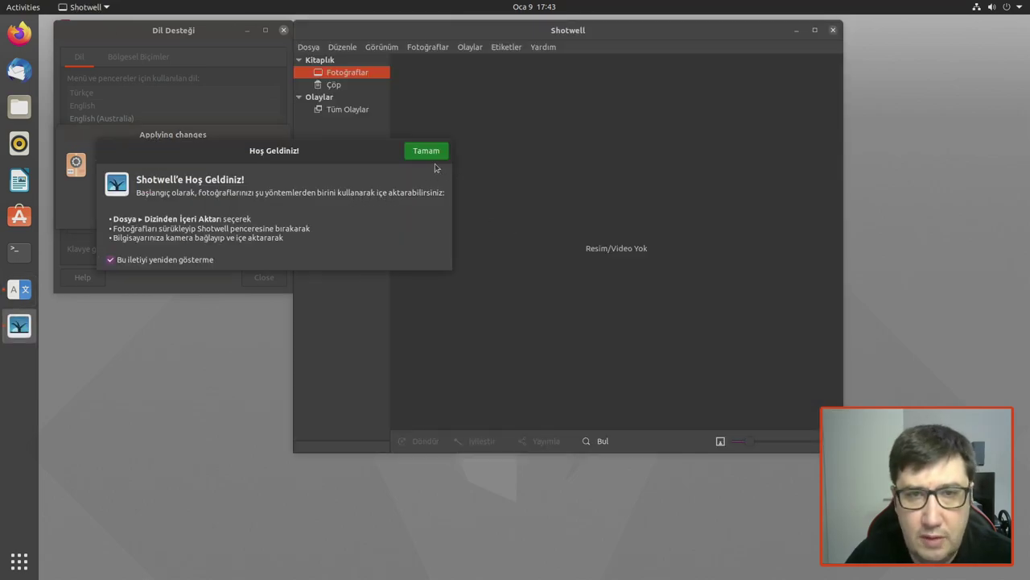
pyautogui.click(436, 158)
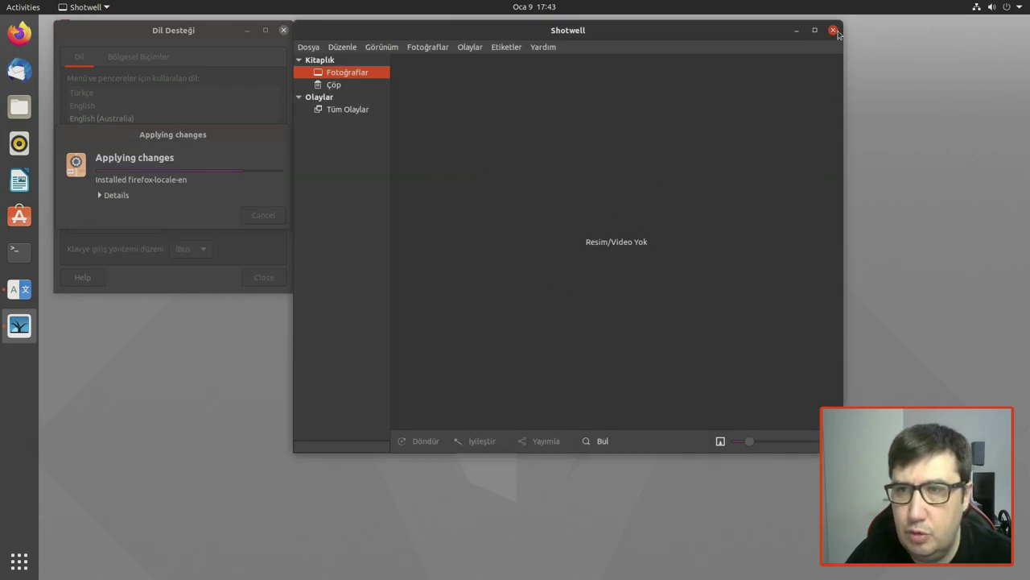
pyautogui.hotkey('ctrl', 'q')
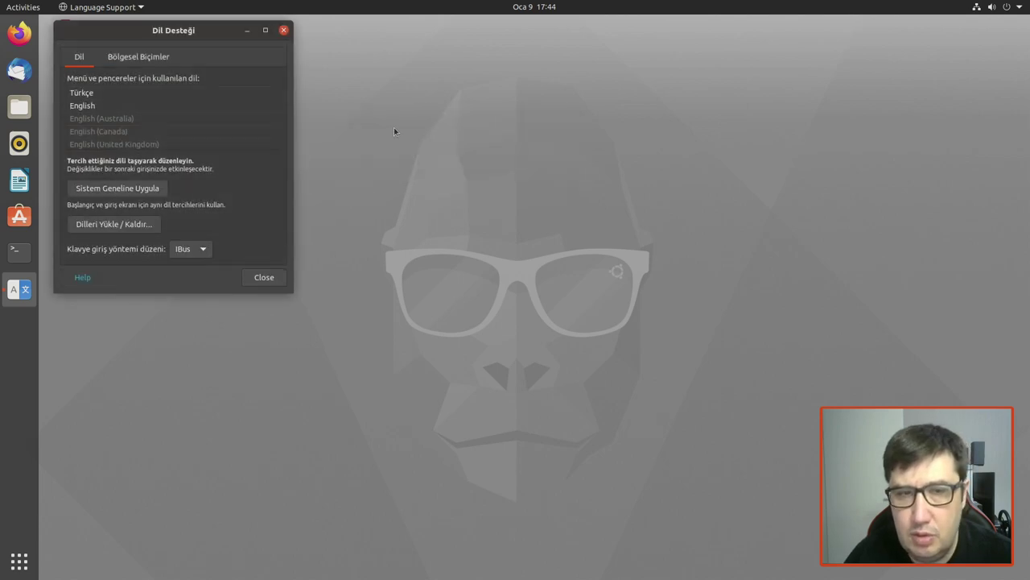
# Step: Reposition the Language Support window, select English and Türkçe, then close it
pyautogui.moveTo(203, 32); pyautogui.dragTo(635, 56)
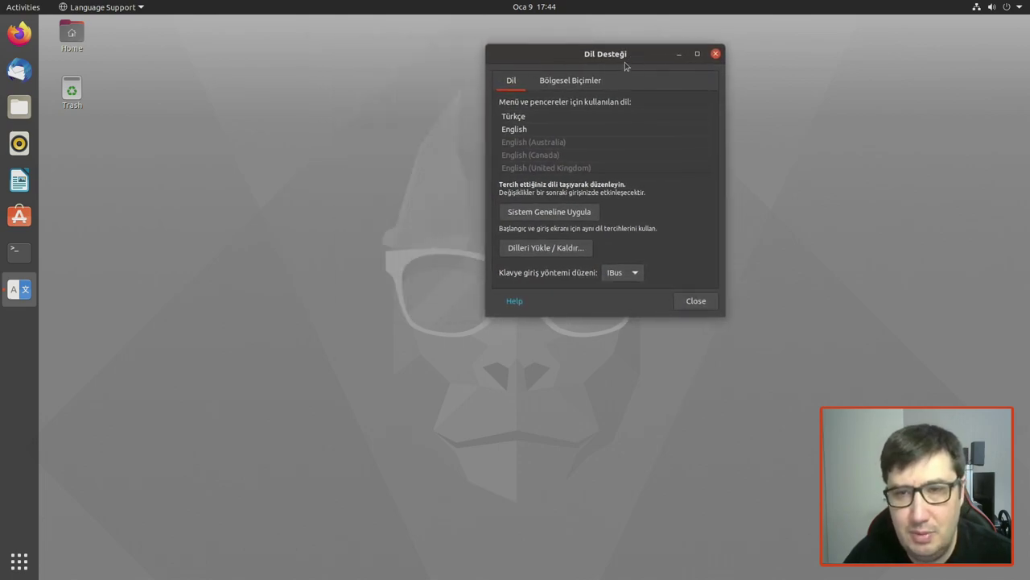
pyautogui.click(571, 135)
pyautogui.click(572, 120)
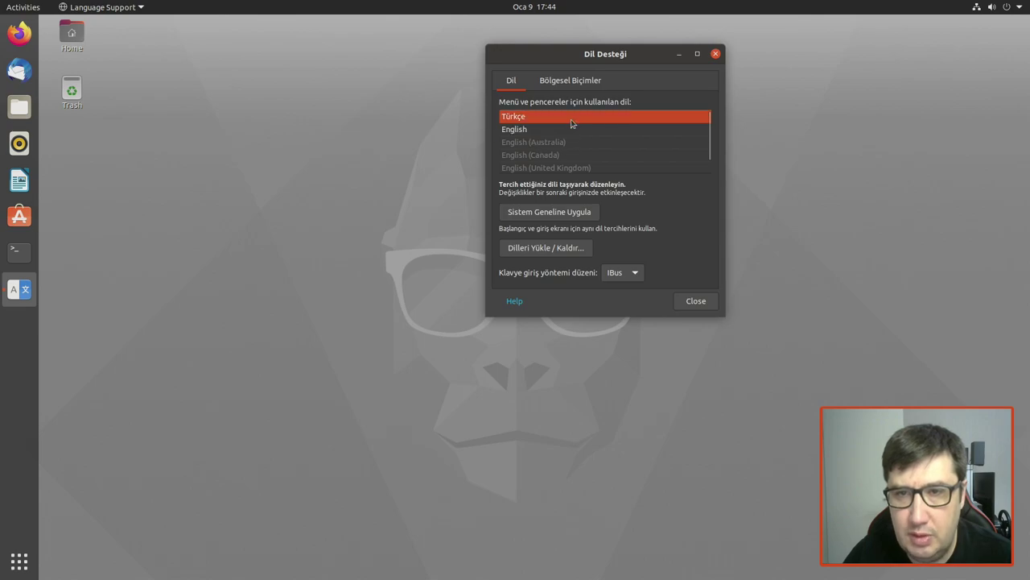
pyautogui.click(694, 303)
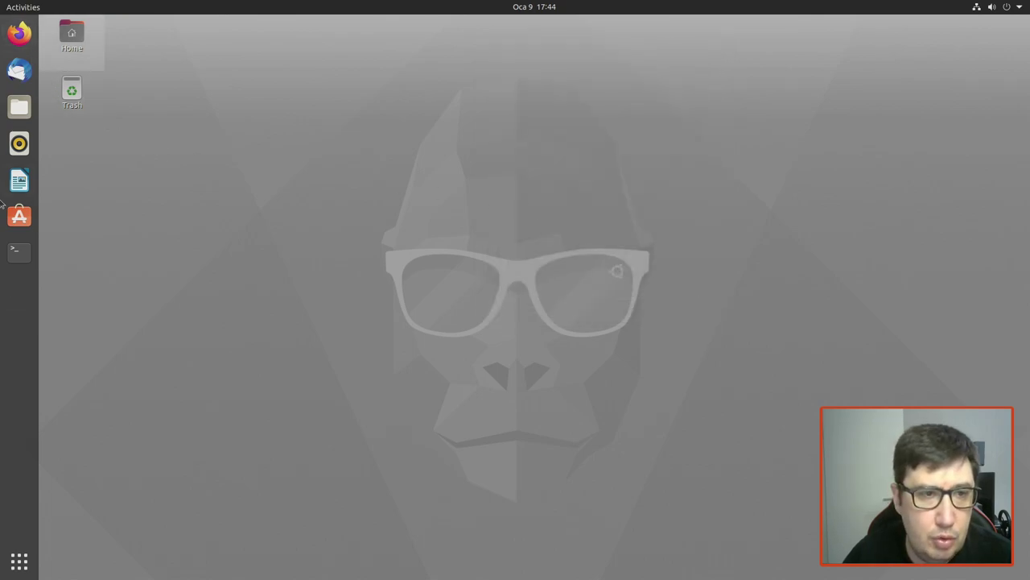
# Step: Glance at the applications grid and system status menu, then dismiss both
pyautogui.click(20, 561)
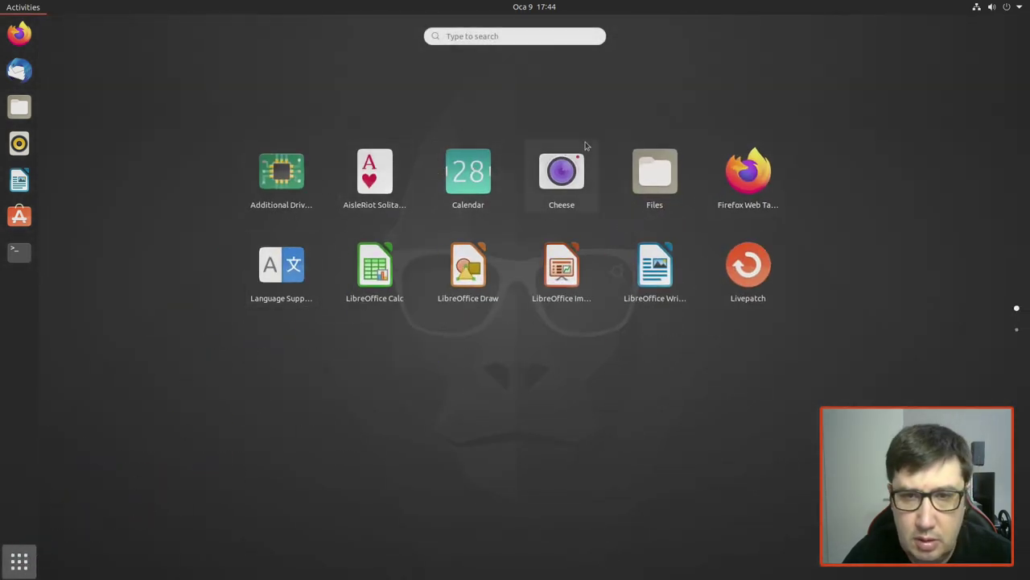
pyautogui.click(1026, 5)
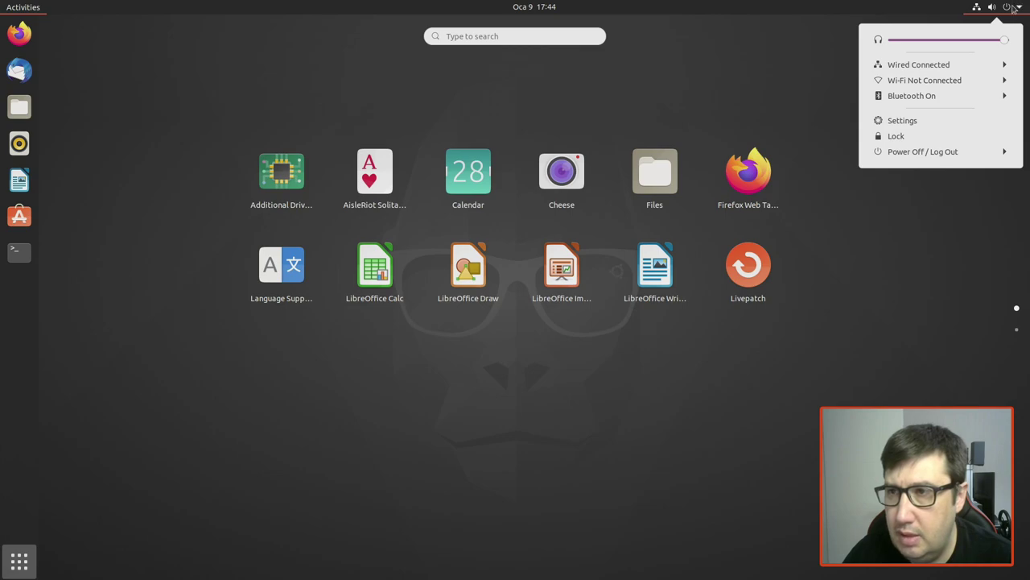
pyautogui.click(32, 314)
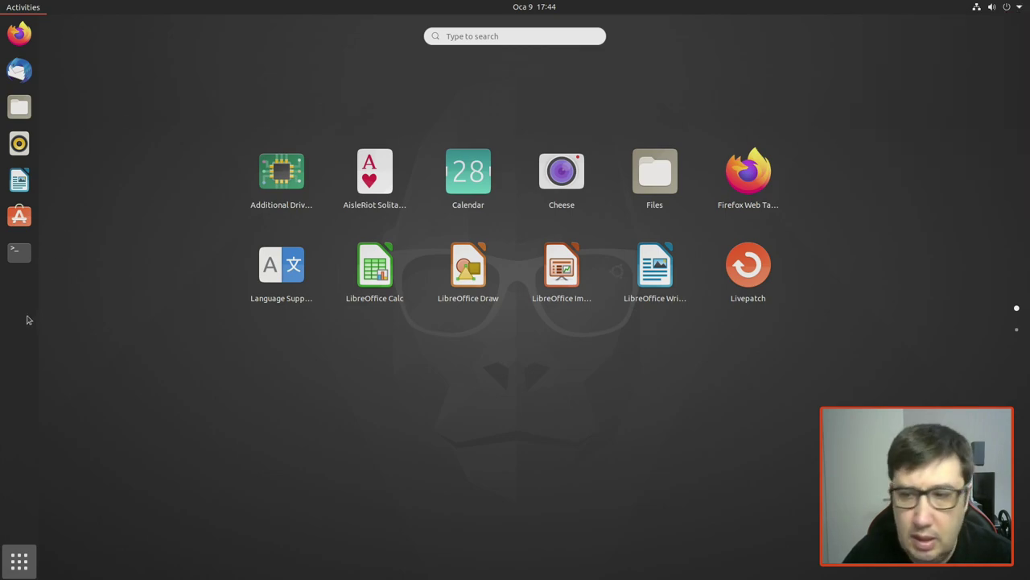
pyautogui.click(25, 559)
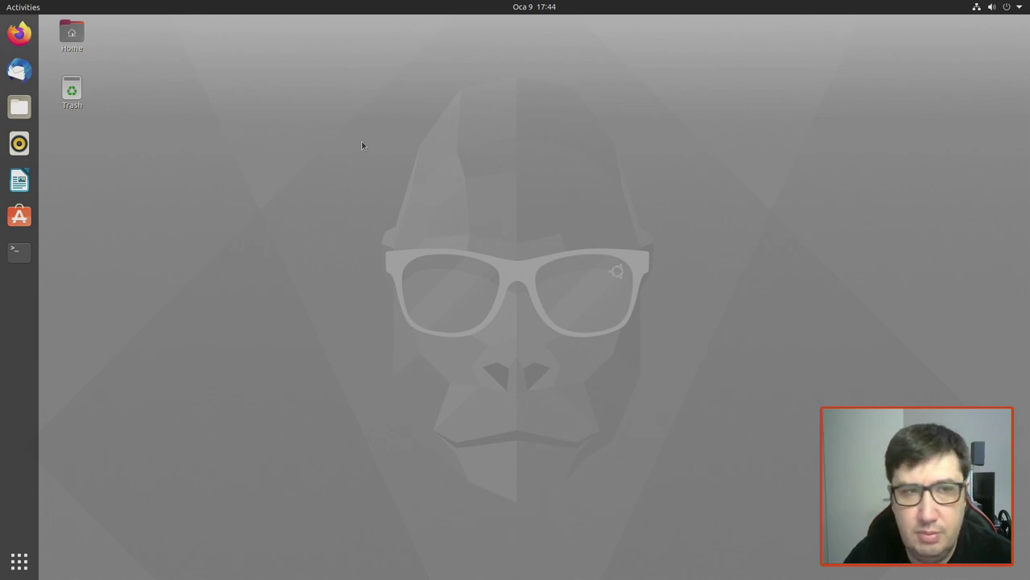
# Step: In a new Terminal, run 'sudo apt-get update' and authenticate with the administrator password
pyautogui.click(19, 251)
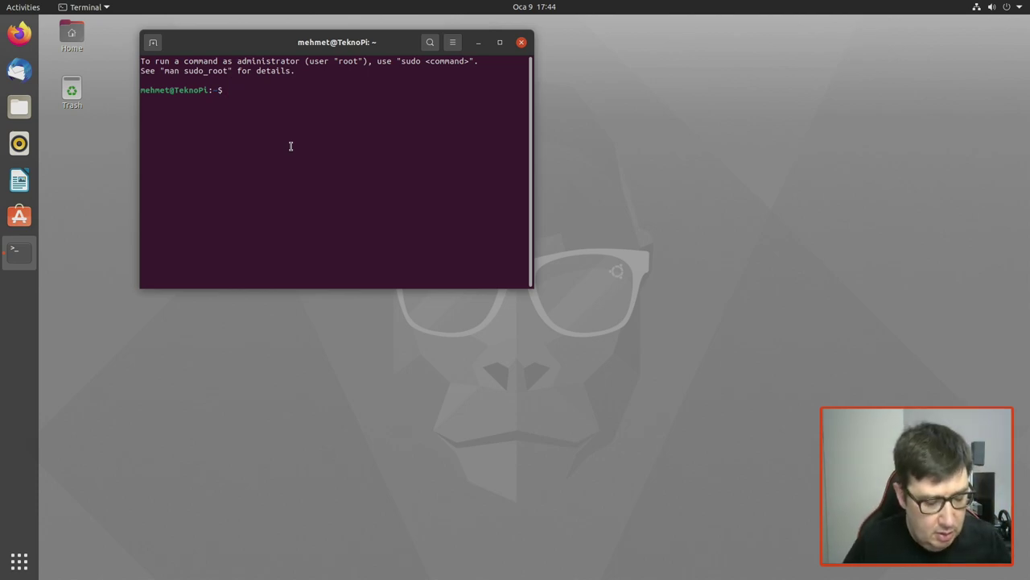
pyautogui.write('sudo ')
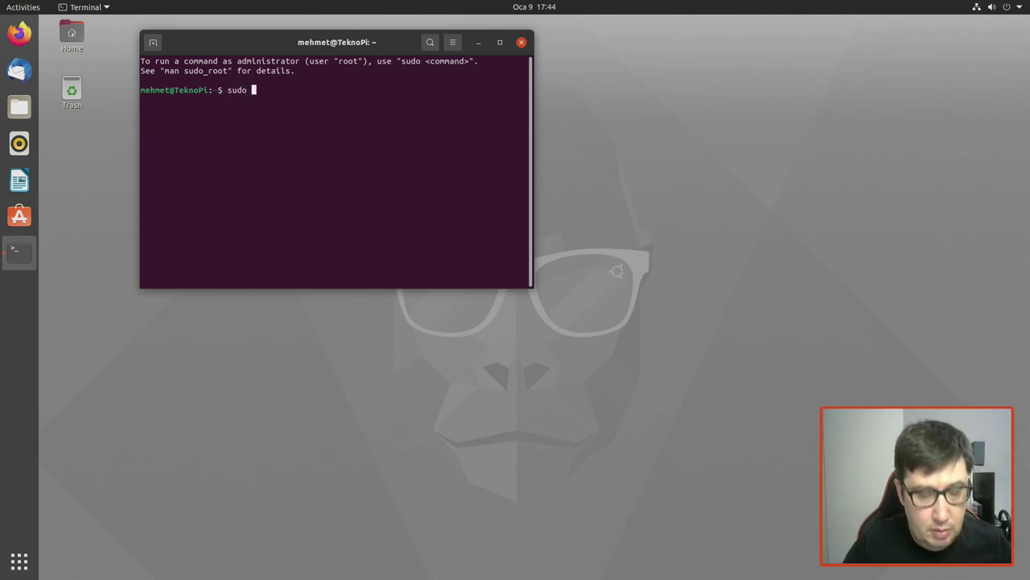
pyautogui.write('apt')
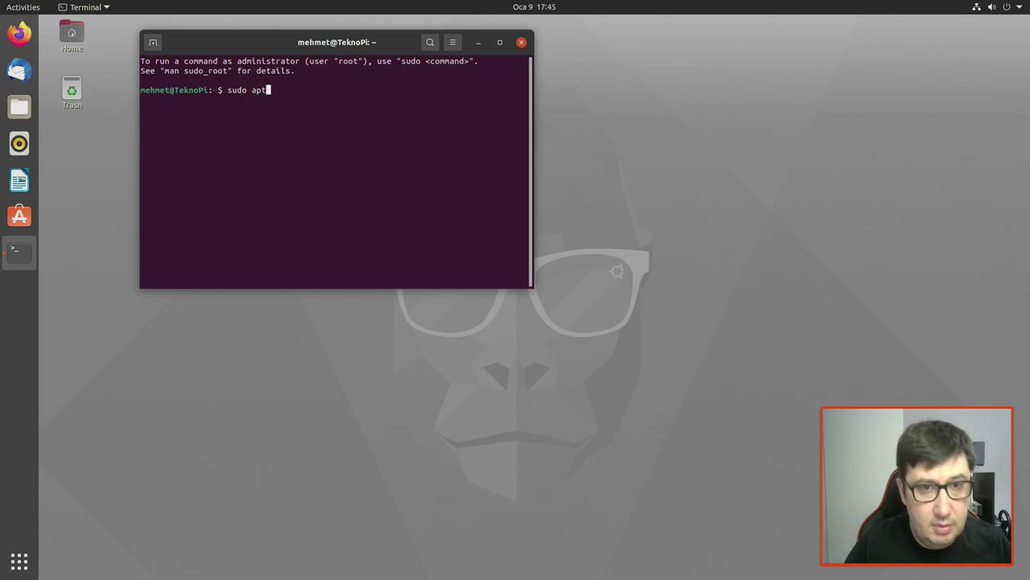
pyautogui.write('-get update')
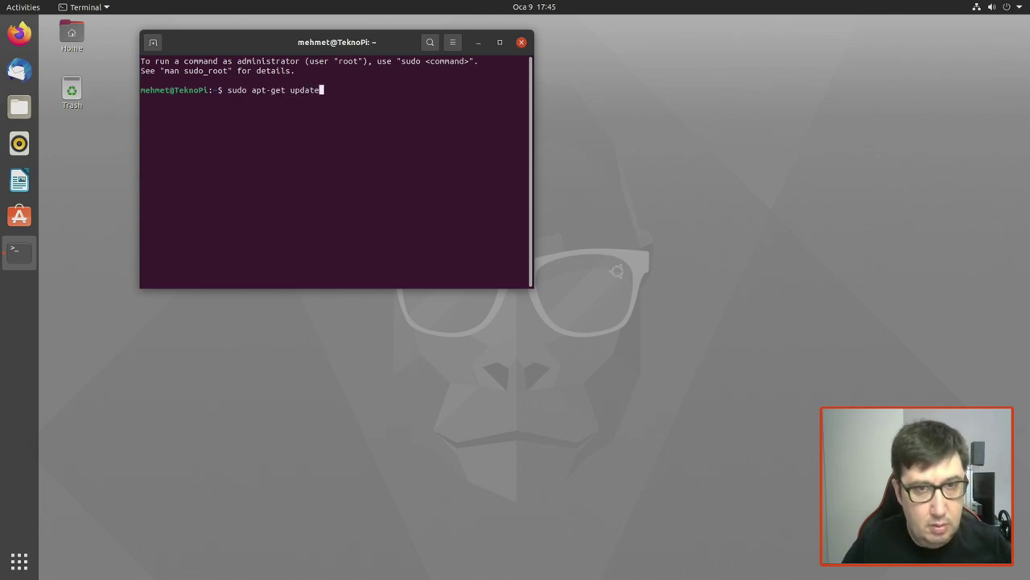
pyautogui.press('Return')
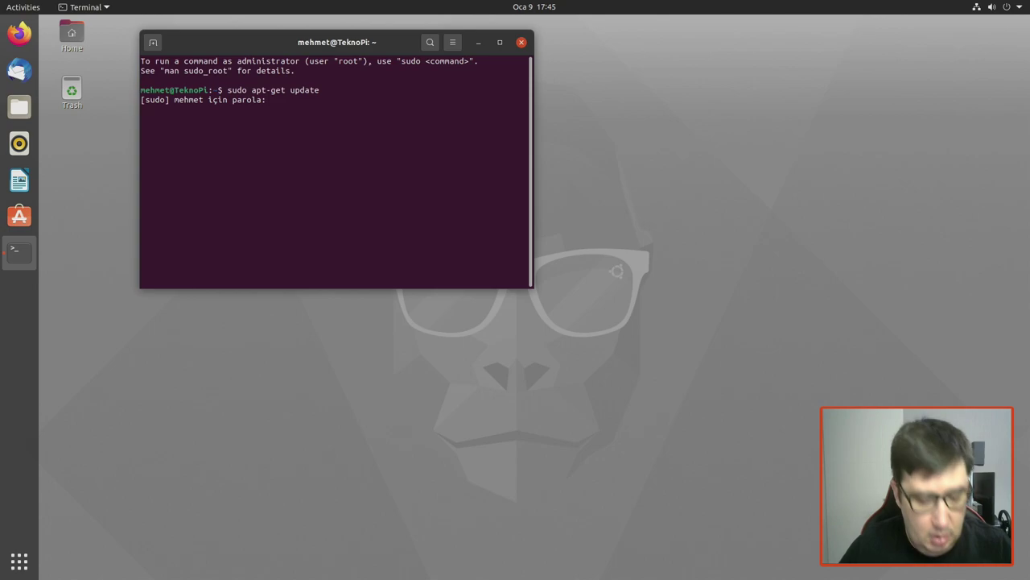
pyautogui.press('Return')
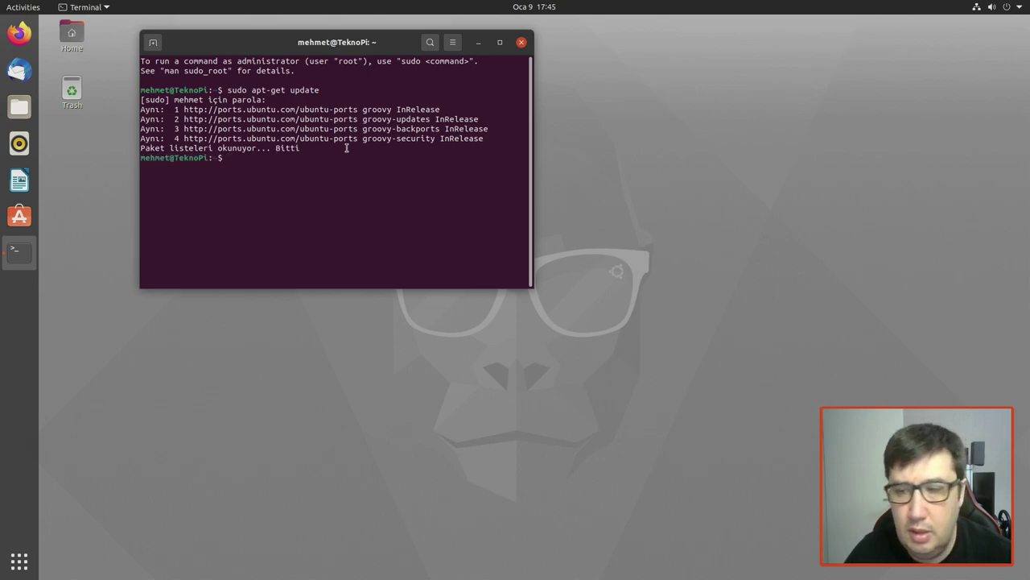
# Step: Check that htop is missing, then install it with 'sudo apt install htop'
pyautogui.write('htop')
pyautogui.press('Return')
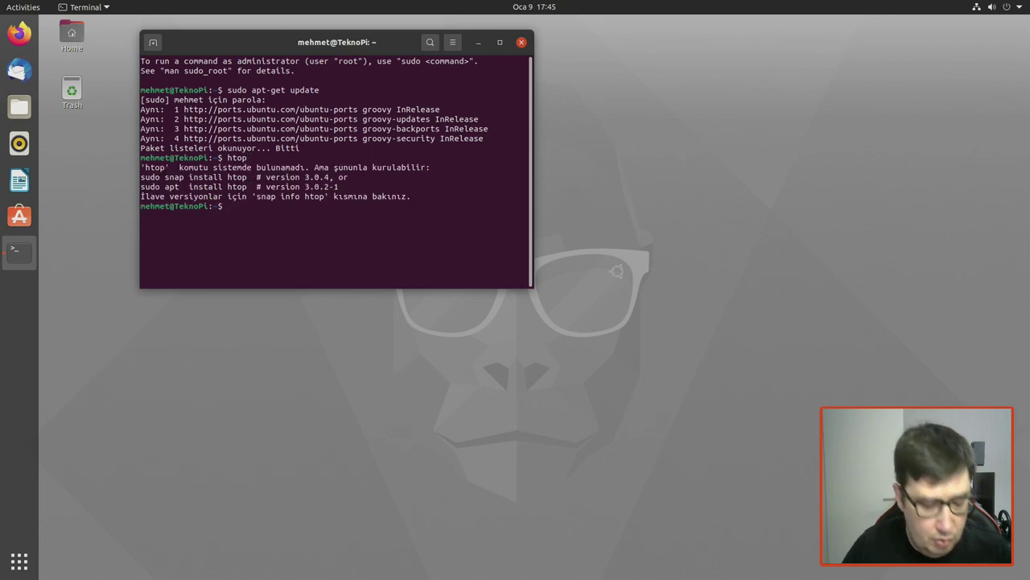
pyautogui.write('s')
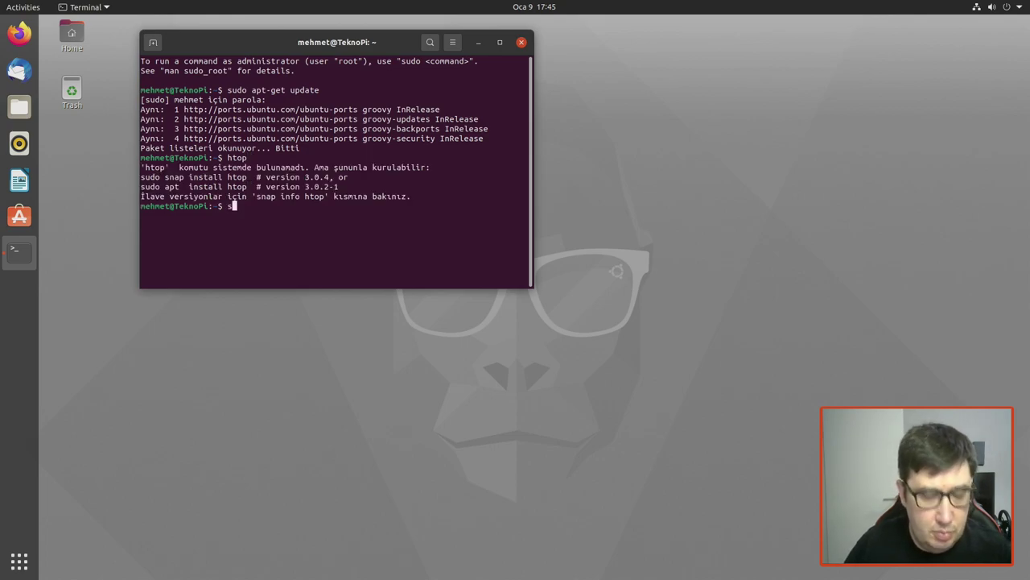
pyautogui.write('udo apt ')
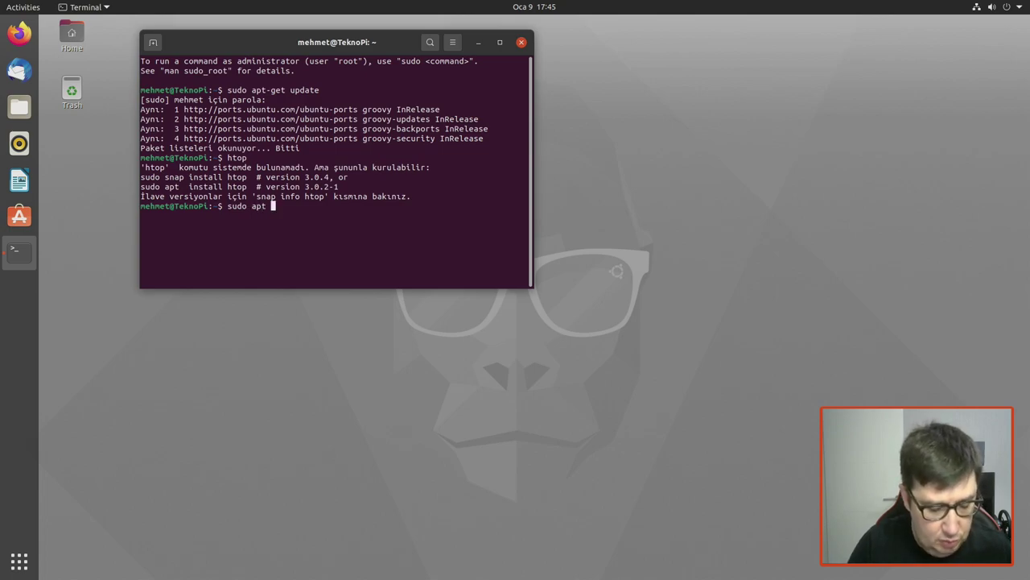
pyautogui.write('install h')
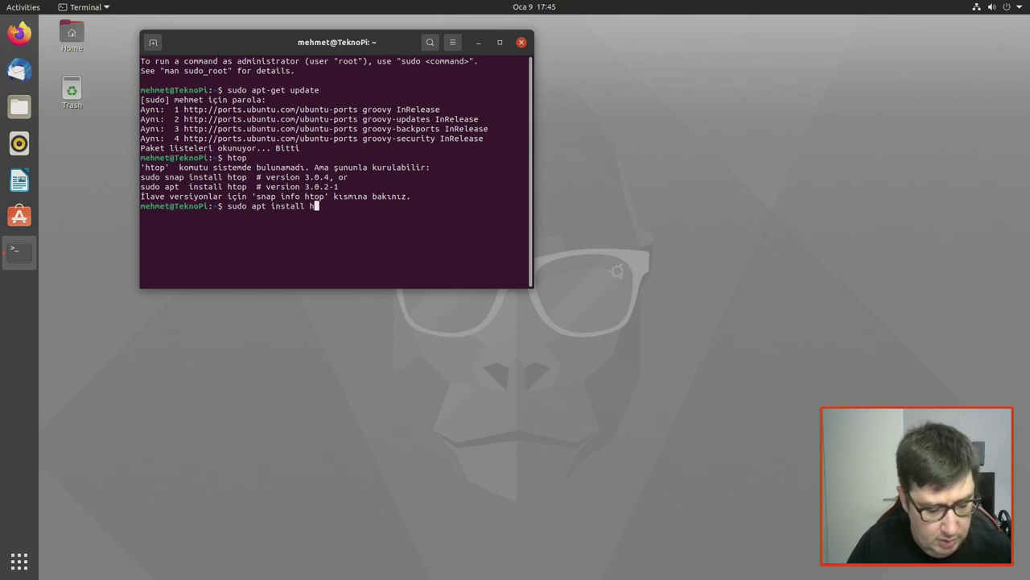
pyautogui.write('top')
pyautogui.press('Return')
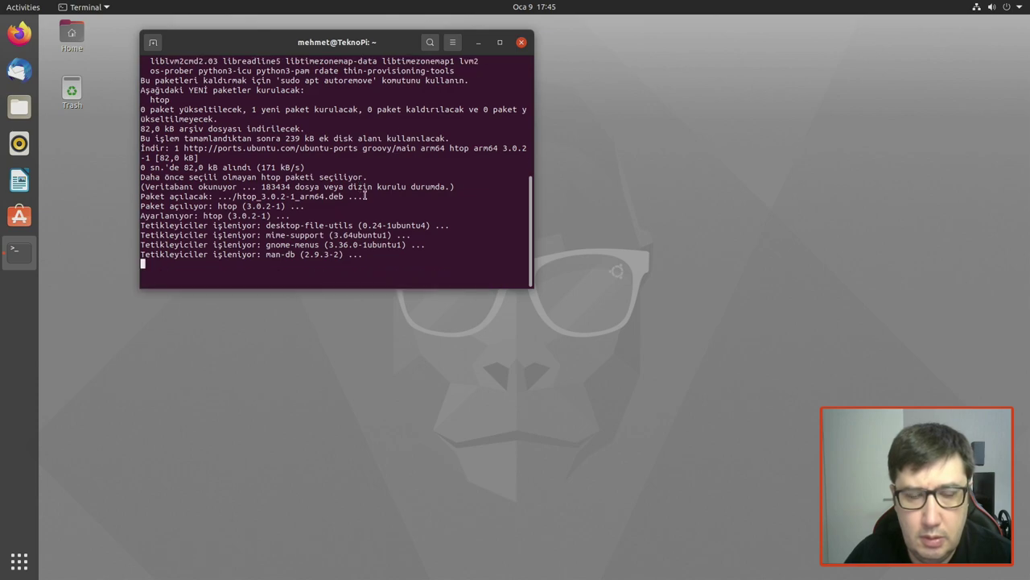
# Step: Launch htop and move its Terminal window to the right
pyautogui.write('htop')
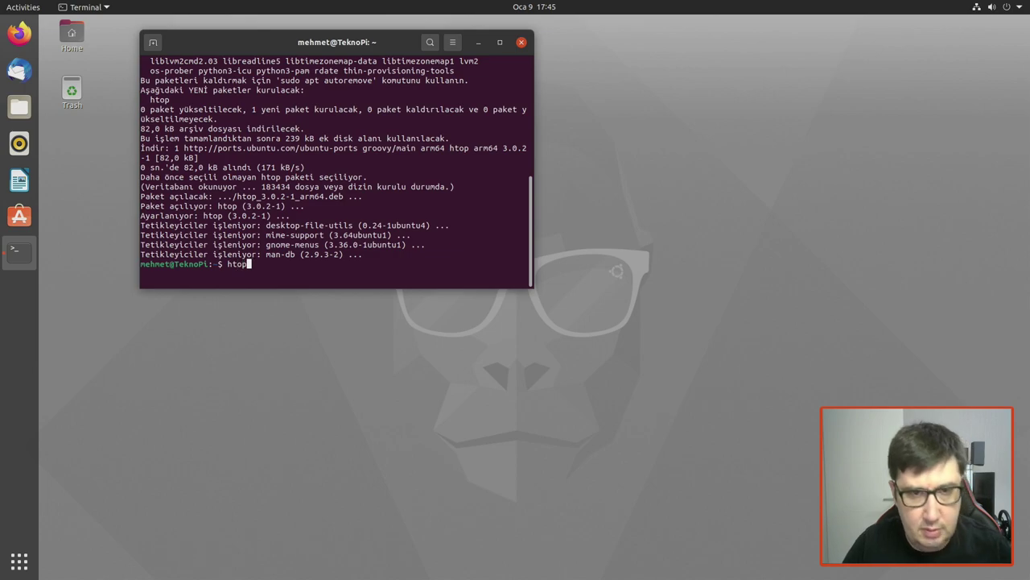
pyautogui.press('Return')
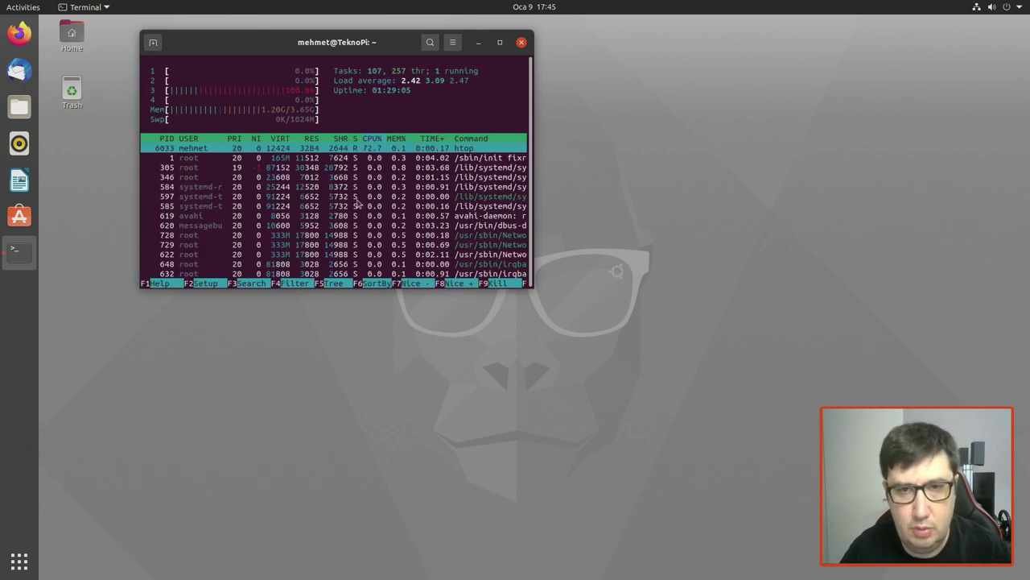
pyautogui.moveTo(368, 43); pyautogui.dragTo(689, 57)
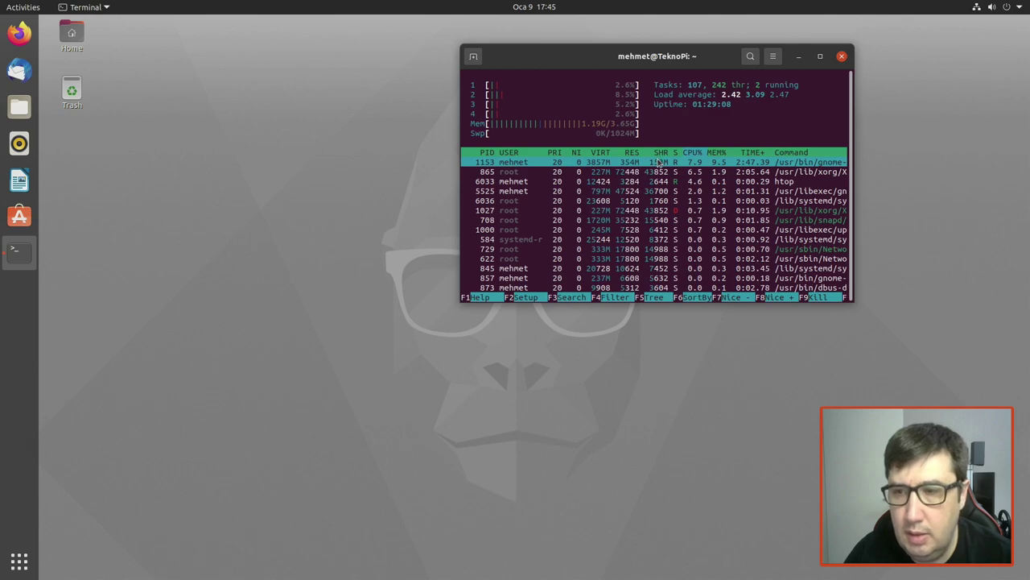